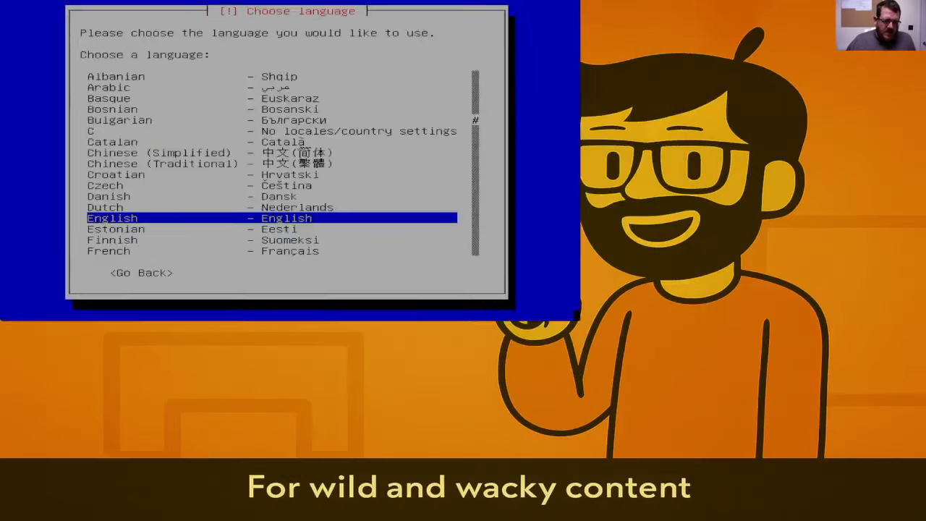
# Step: Choose English for the installer, United Kingdom as the location and the British English keyboard layout
pyautogui.press('Return')
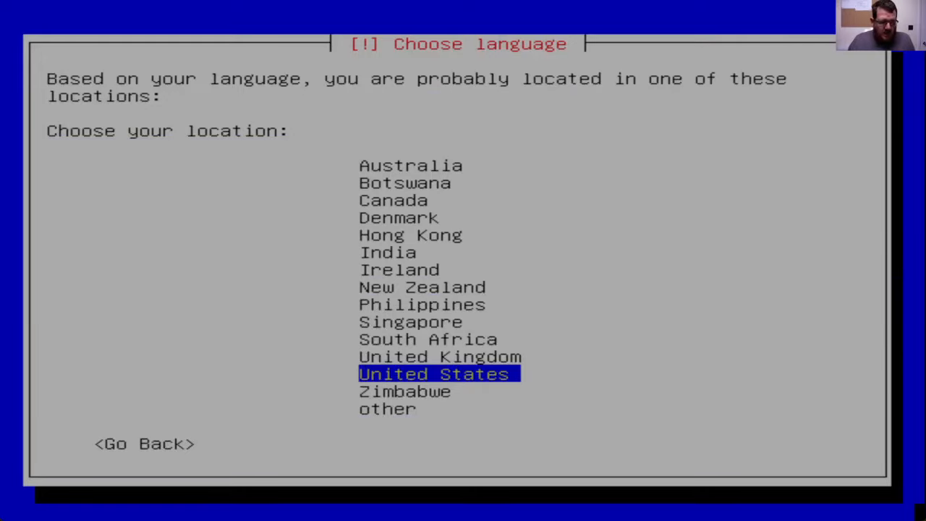
pyautogui.press('Up')
pyautogui.press('Return')
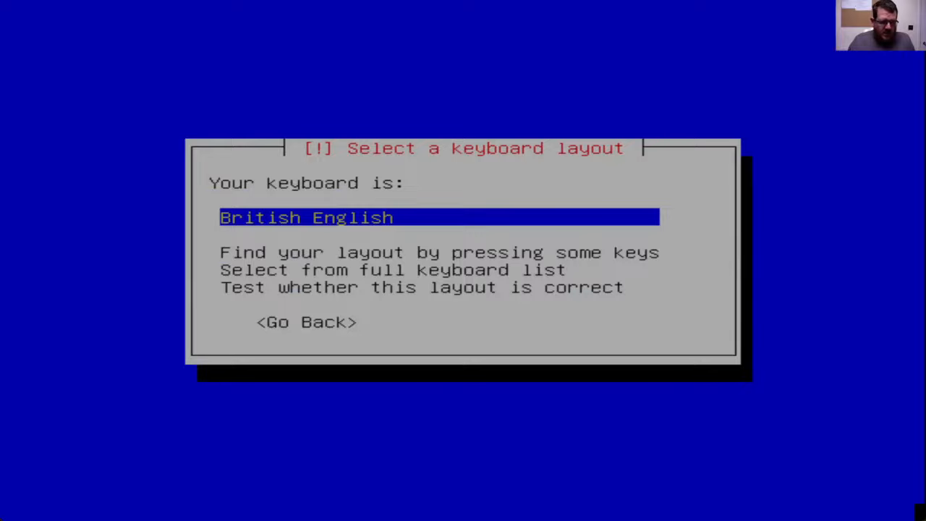
pyautogui.press('Return')
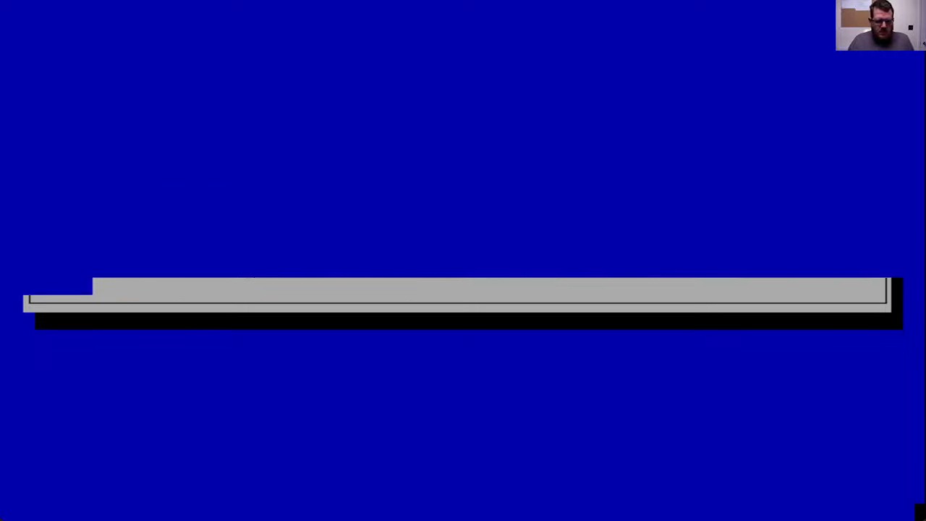
# Step: Keep hostname 'ubuntu', use guided partitioning to erase the entire disk, and confirm writing the partitions
pyautogui.press('Return')
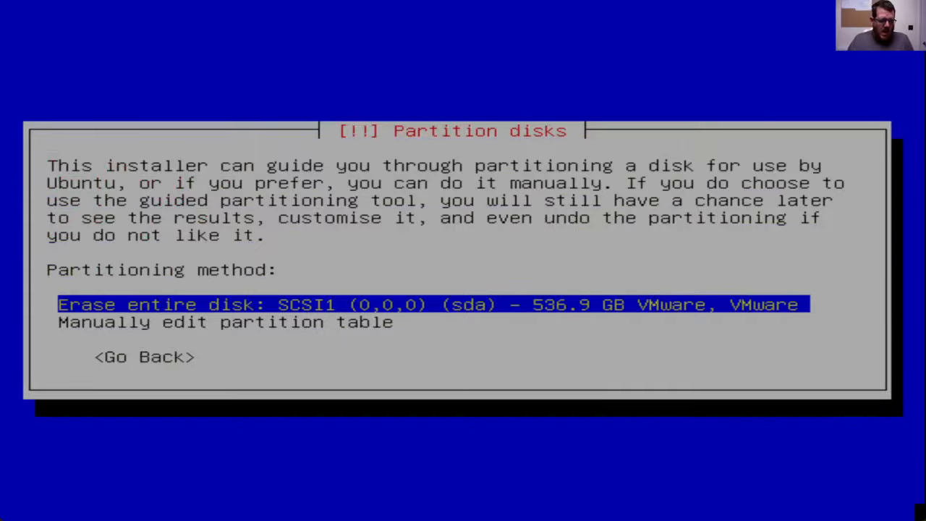
pyautogui.press('Return')
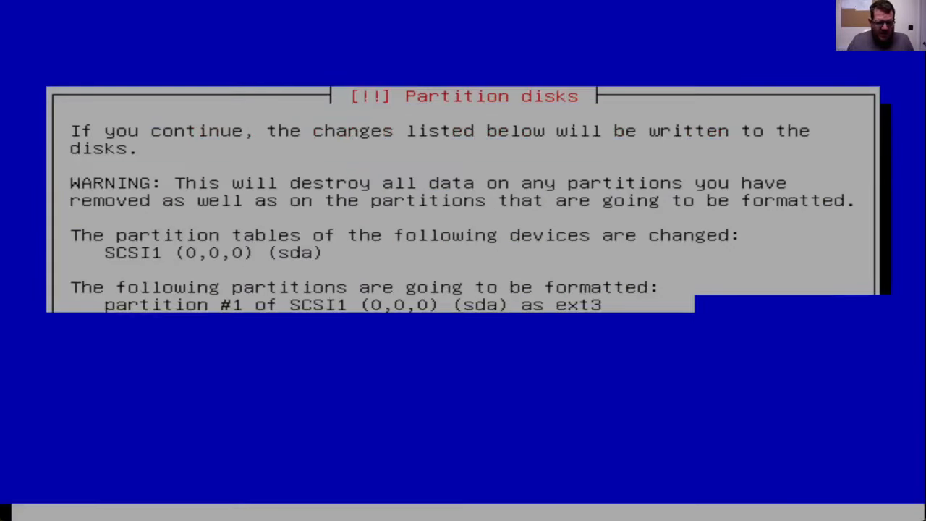
pyautogui.press('Left')
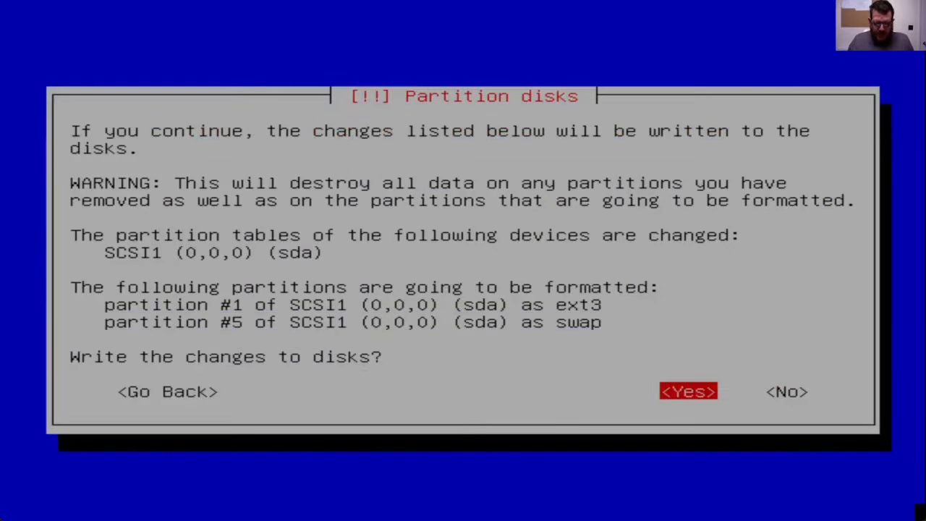
pyautogui.press('Return')
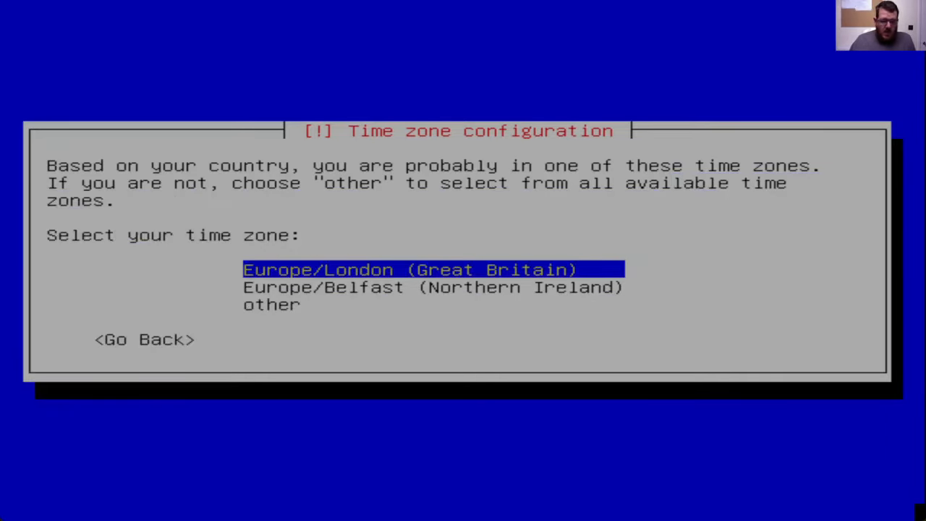
# Step: Accept Europe/London as the time zone, then enter the new user's full name and username
pyautogui.press('Return')
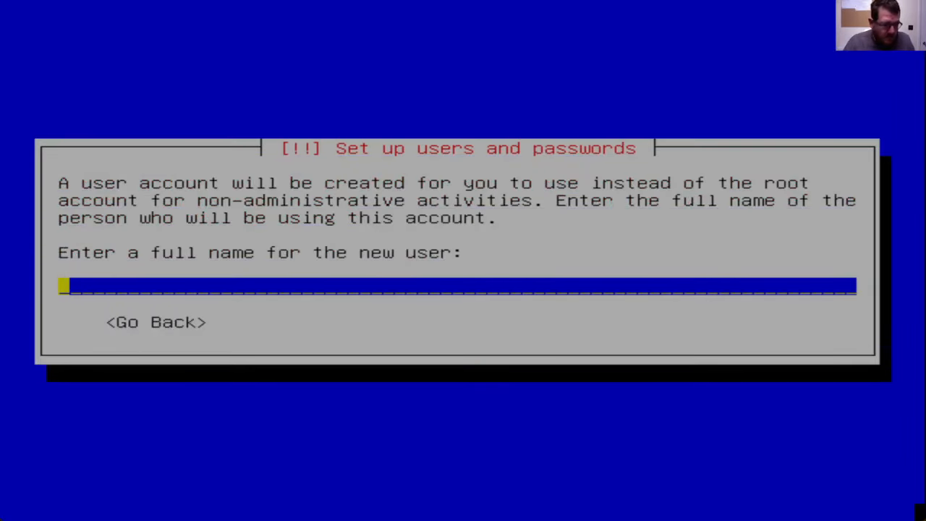
pyautogui.write('Daren St')
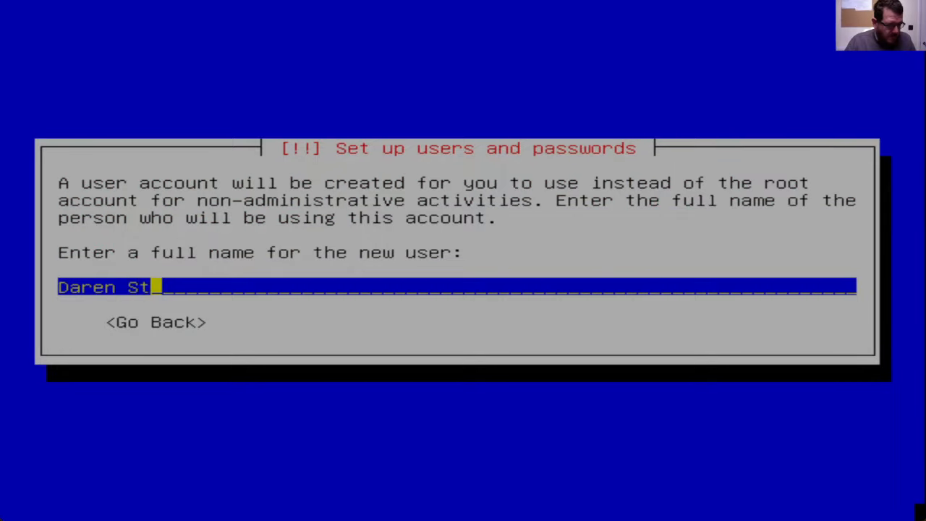
pyautogui.write('ratton')
pyautogui.press('Return')
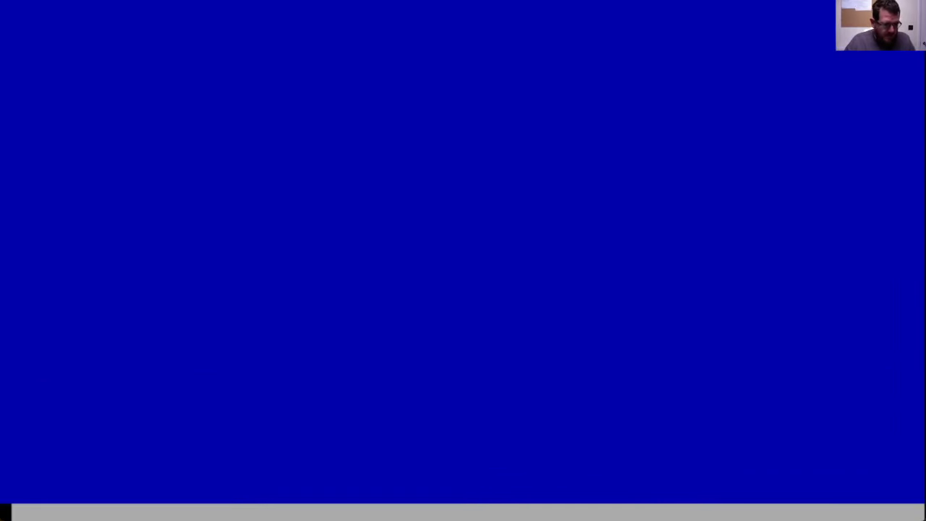
pyautogui.write('stratton')
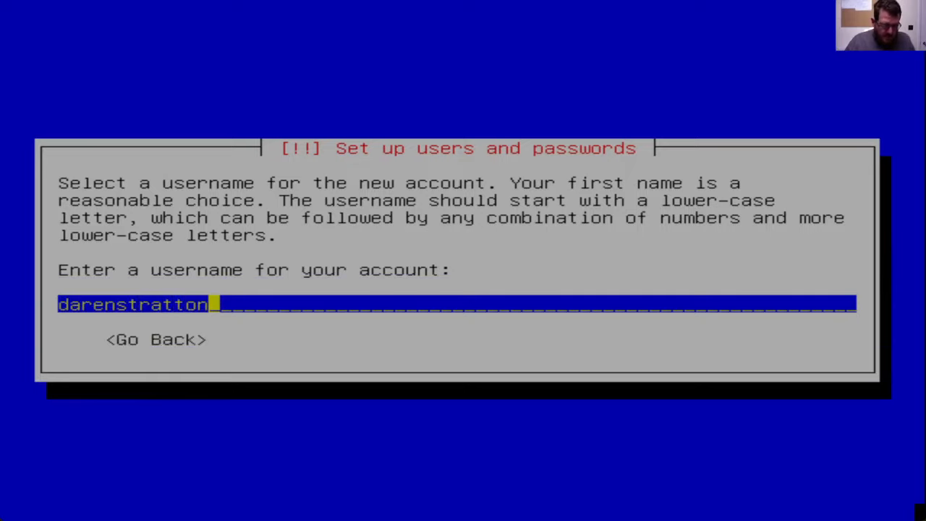
pyautogui.press('Return')
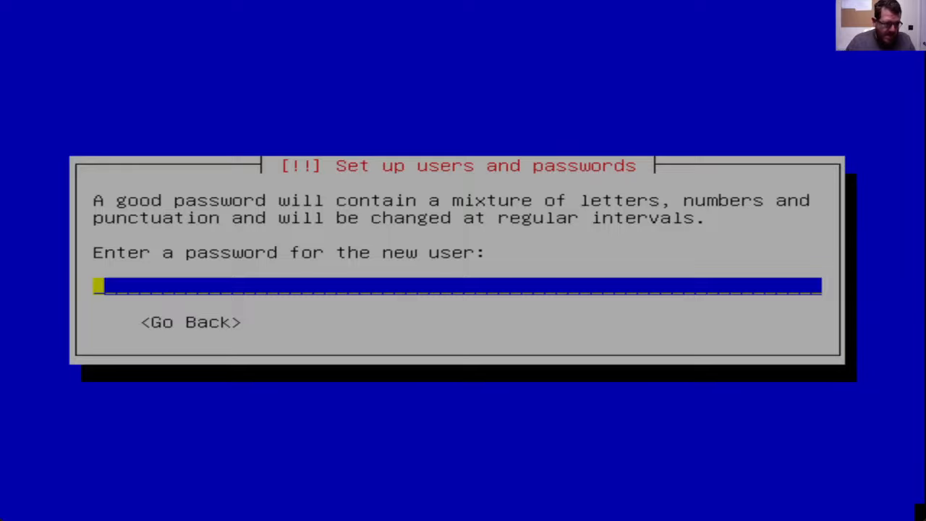
# Step: Set and confirm the user's password after the empty-password warning, then continue to reboot into Ubuntu
pyautogui.press('Return')
pyautogui.press('Return')
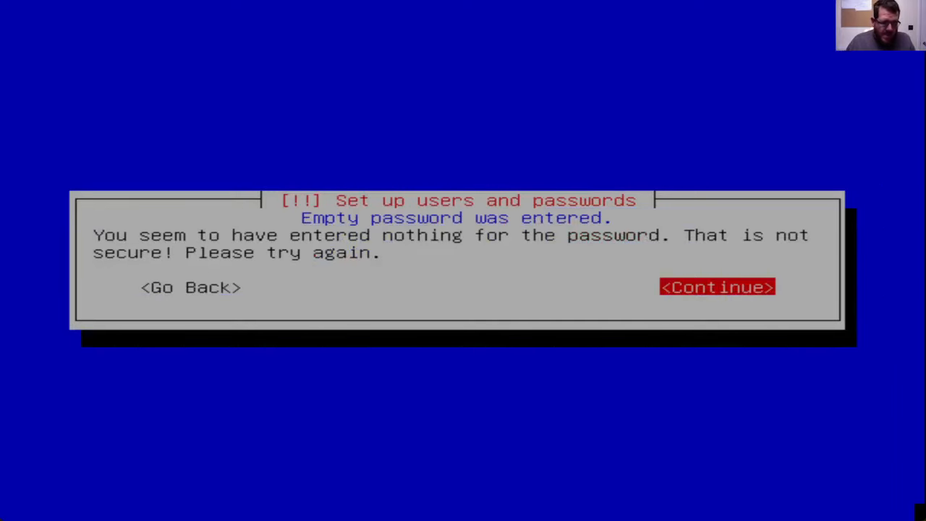
pyautogui.press('Return')
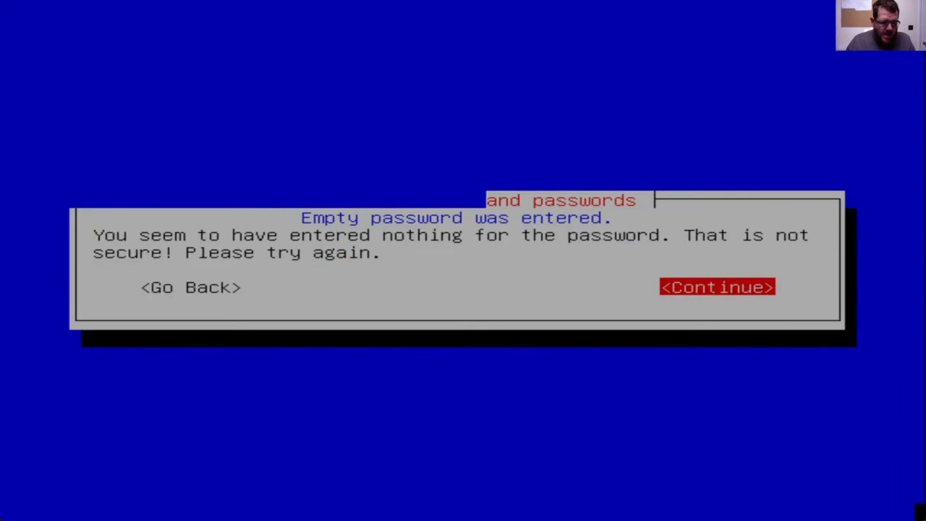
pyautogui.press('Return')
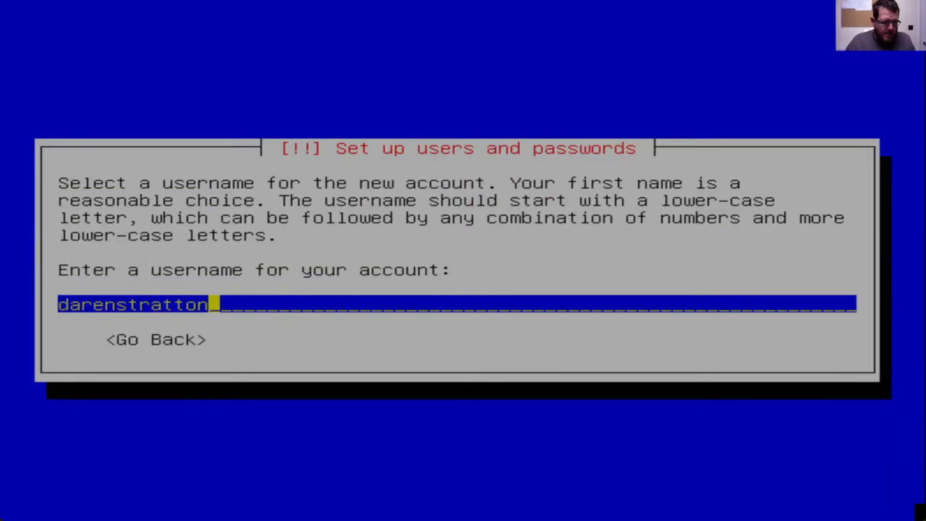
pyautogui.press('Return')
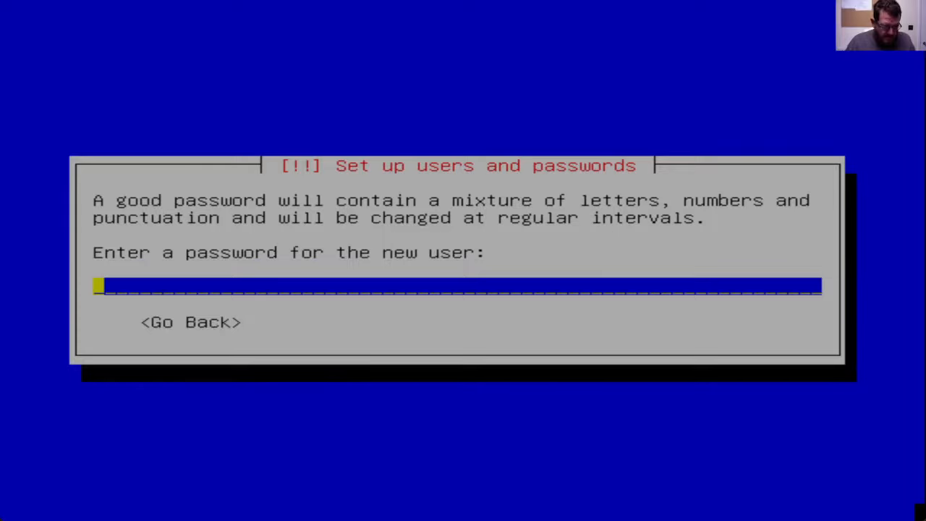
pyautogui.press('Return')
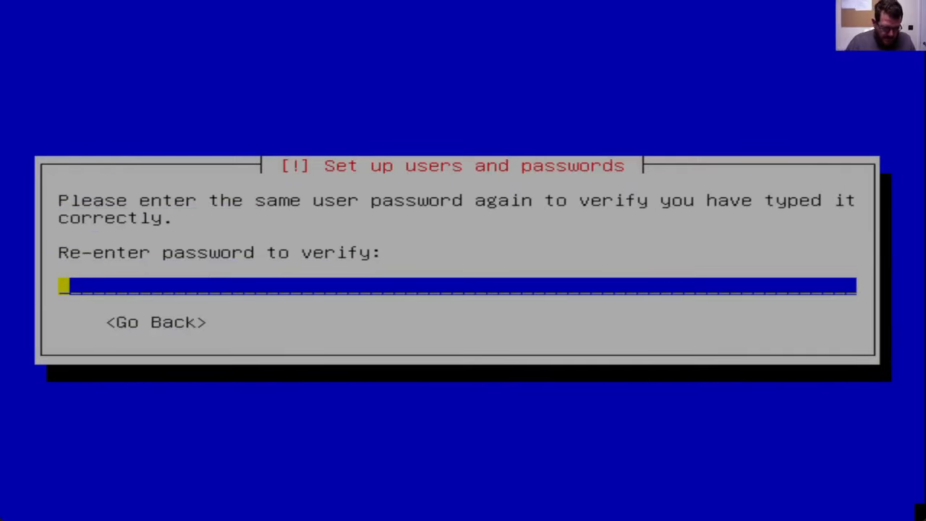
pyautogui.press('Return')
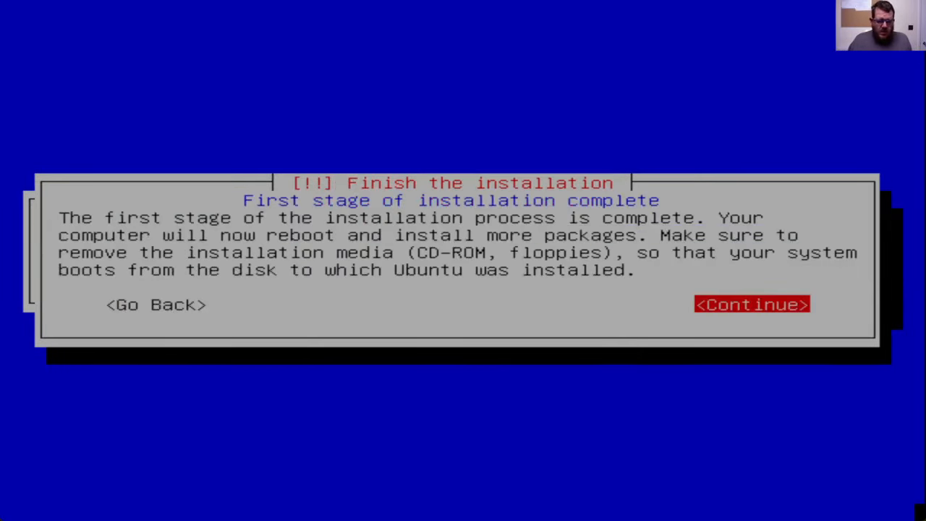
pyautogui.press('Return')
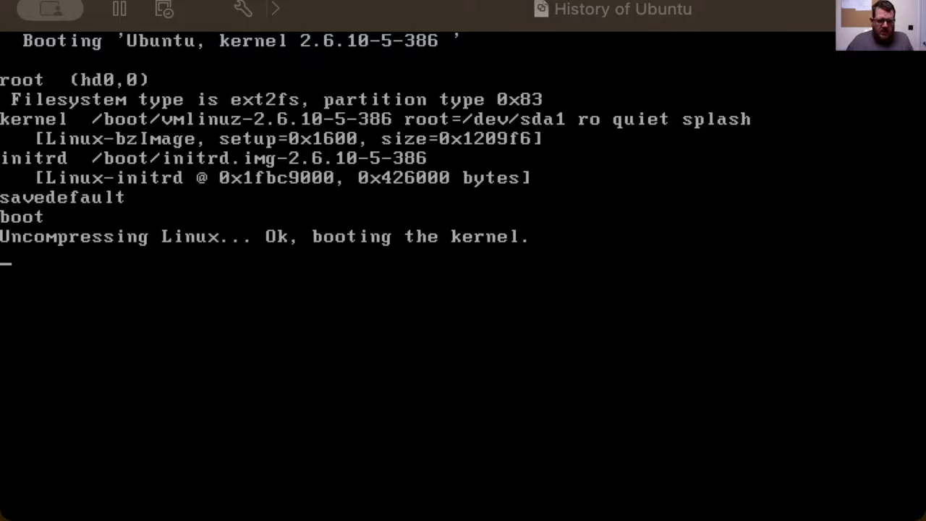
# Step: Let the installed Ubuntu boot through second-stage setup to the xserver-xorg video-mode screen
pyautogui.press('super+Tab')
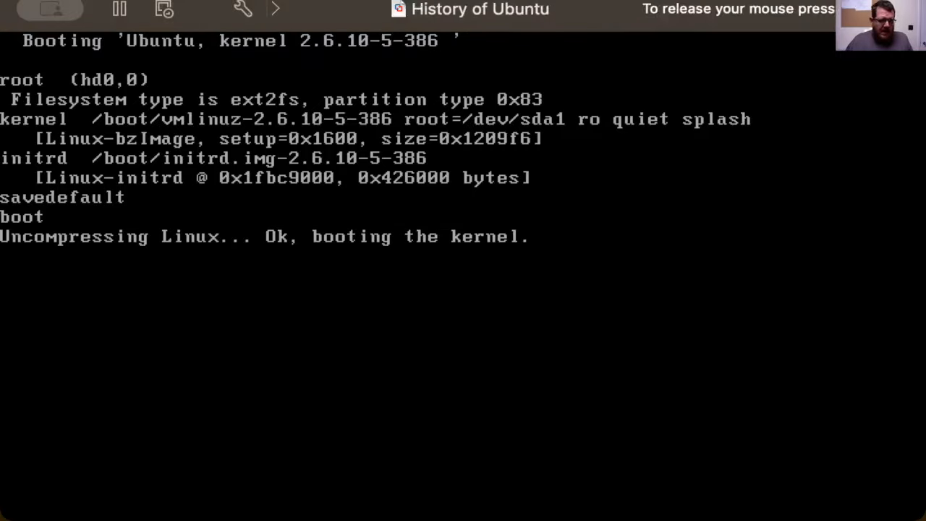
pyautogui.press('ctrl+super')
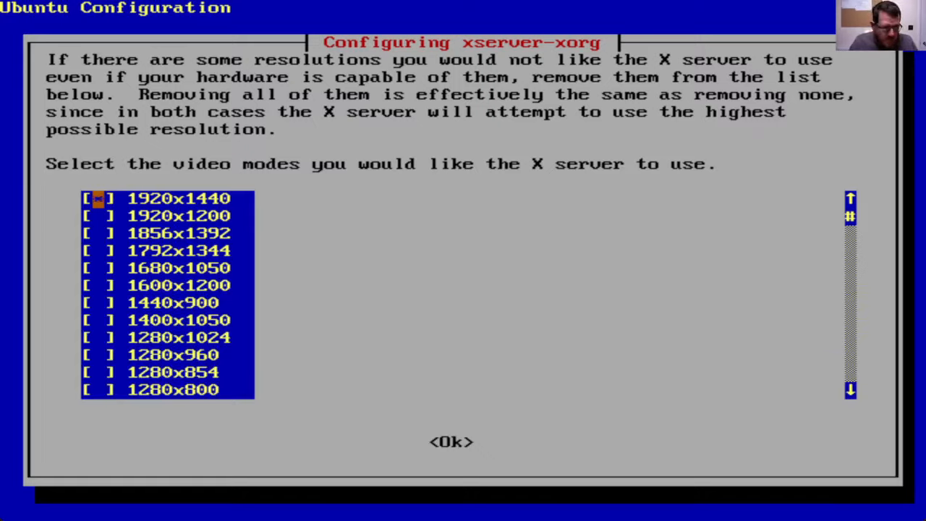
# Step: Enable the 1920x1200 and 1280x768 video modes and untick 1920x1440
pyautogui.press('space')
pyautogui.press('Down')
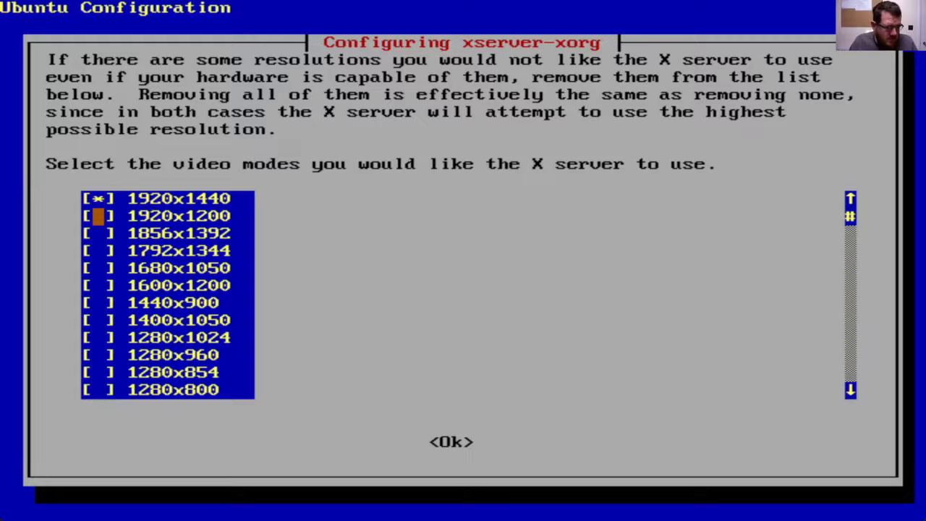
pyautogui.press('space')
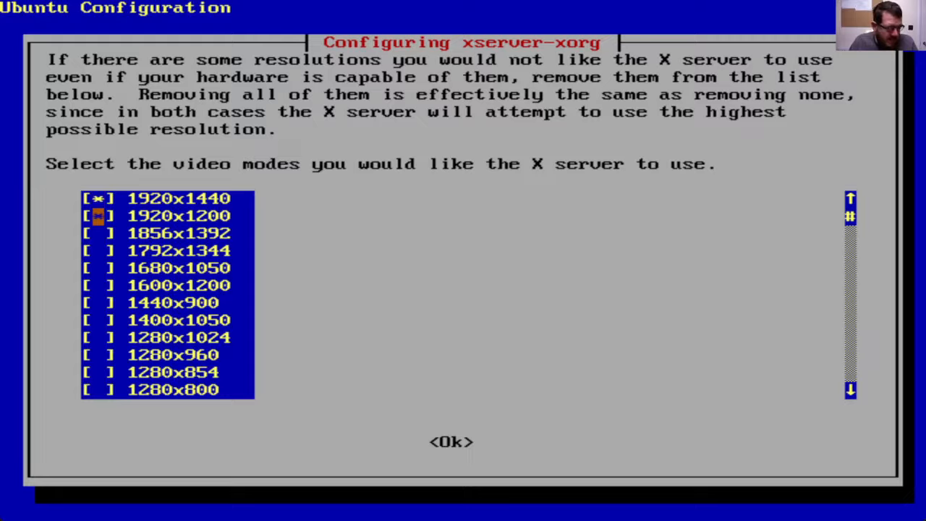
pyautogui.press('Down')
pyautogui.press('Down')
pyautogui.press('Down')
pyautogui.press('Down')
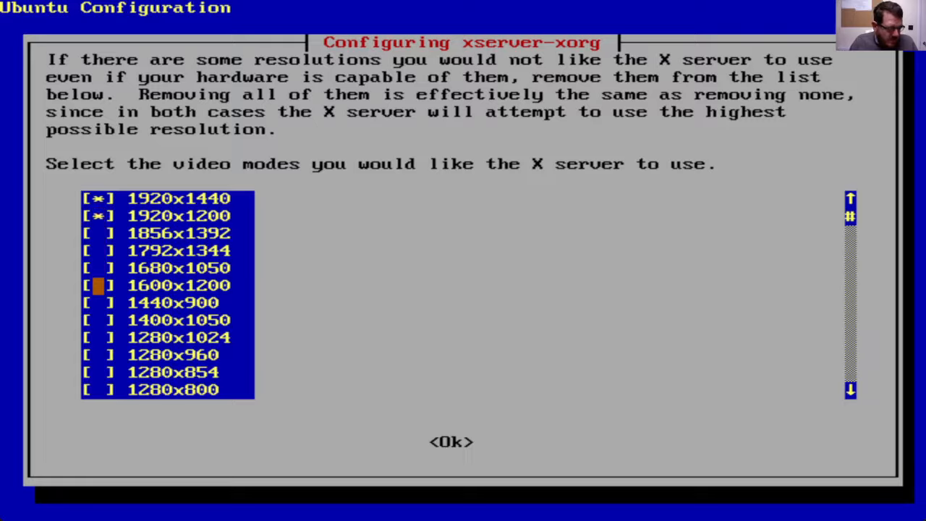
pyautogui.press('Down')
pyautogui.press('Down')
pyautogui.press('Down')
pyautogui.press('Down')
pyautogui.press('Up')
pyautogui.press('Up')
pyautogui.press('Up')
pyautogui.press('Up')
pyautogui.press('Up')
pyautogui.press('Up')
pyautogui.press('Up')
pyautogui.press('Up')
pyautogui.press('Up')
pyautogui.press('space')
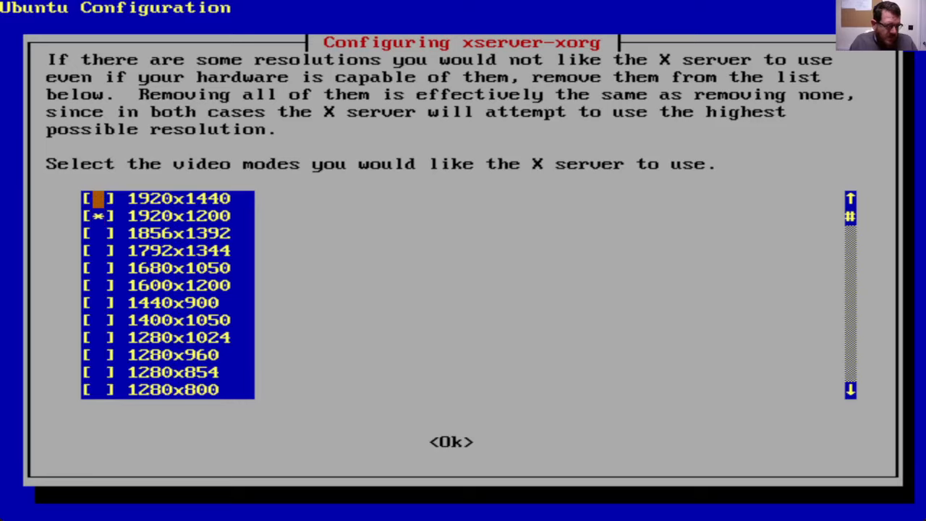
pyautogui.press('Down')
pyautogui.press('Down')
pyautogui.press('Down')
pyautogui.press('Down')
pyautogui.press('Down')
pyautogui.press('Down')
pyautogui.press('Down')
pyautogui.press('Down')
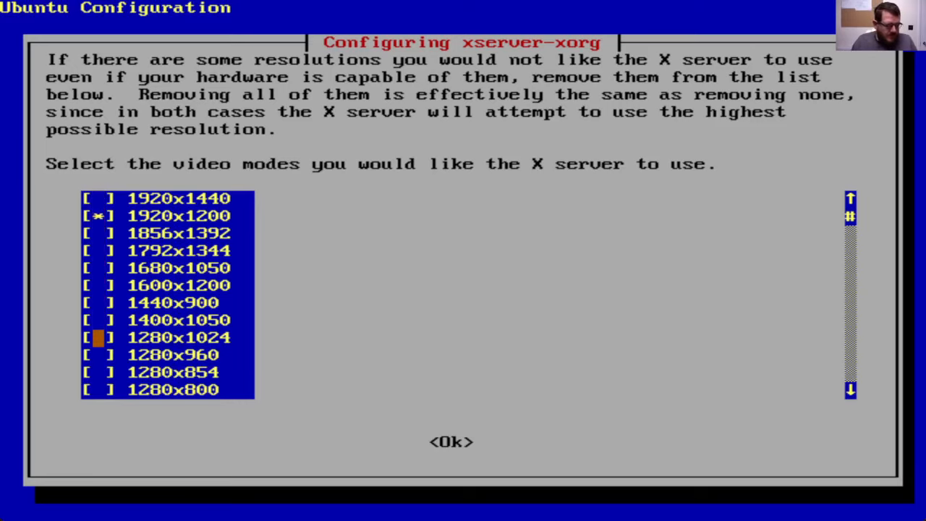
pyautogui.press('Down')
pyautogui.press('Down')
pyautogui.press('Down')
pyautogui.press('Down')
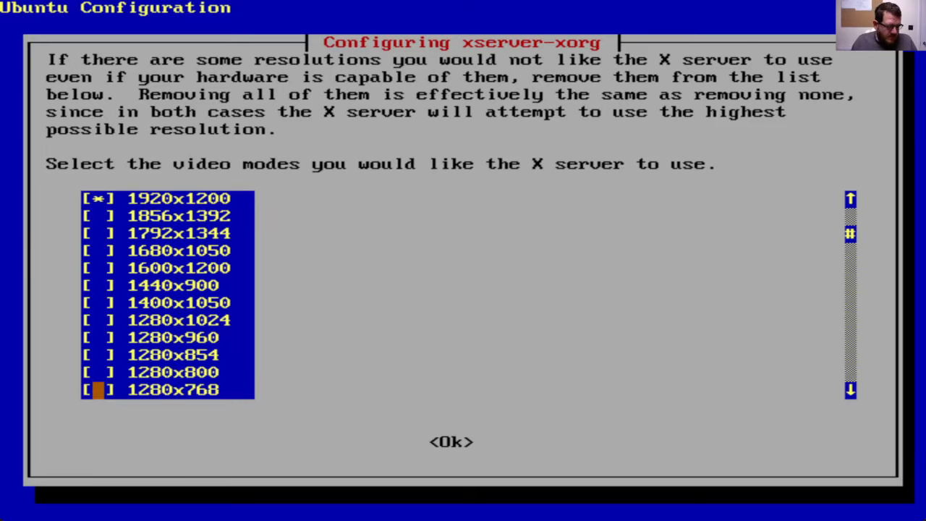
pyautogui.press('Down')
pyautogui.press('Down')
pyautogui.press('Down')
pyautogui.press('Down')
pyautogui.press('Down')
pyautogui.press('Down')
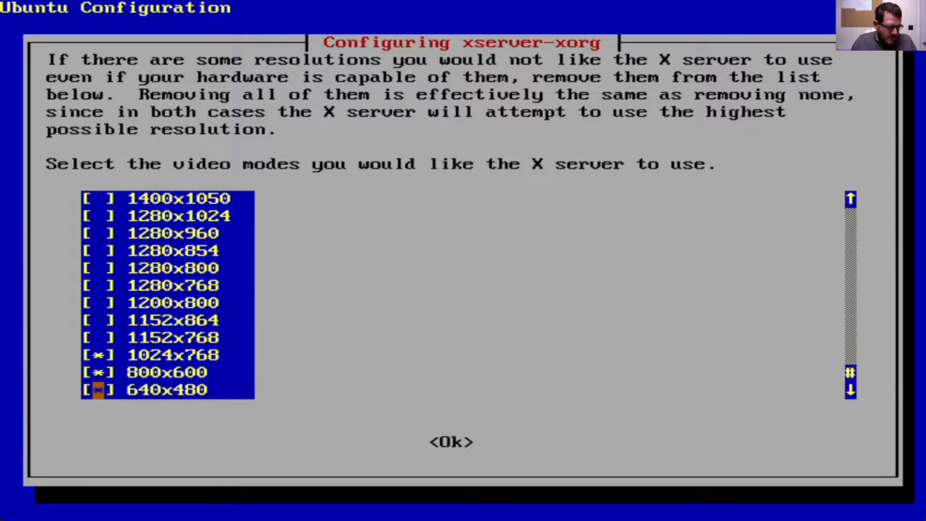
pyautogui.press('Up')
pyautogui.press('Up')
pyautogui.press('Up')
pyautogui.press('Up')
pyautogui.press('Up')
pyautogui.press('Up')
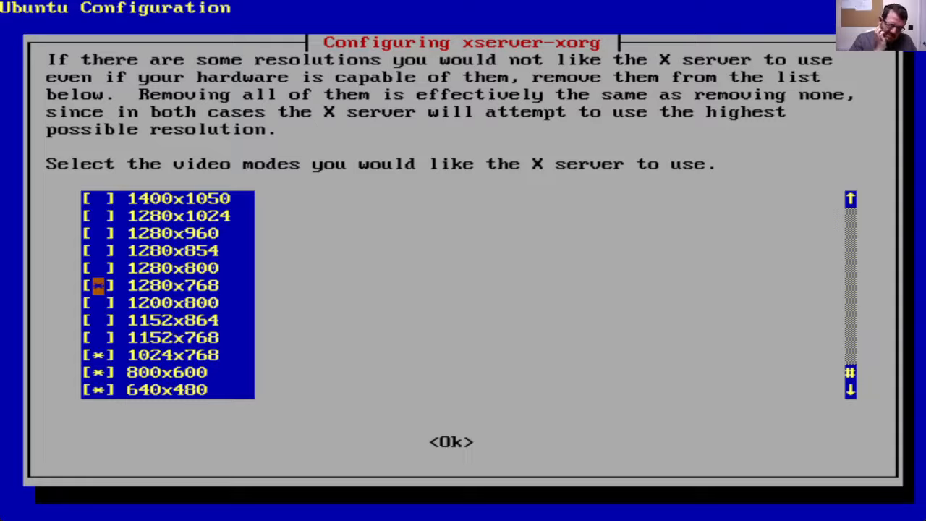
pyautogui.press('space')
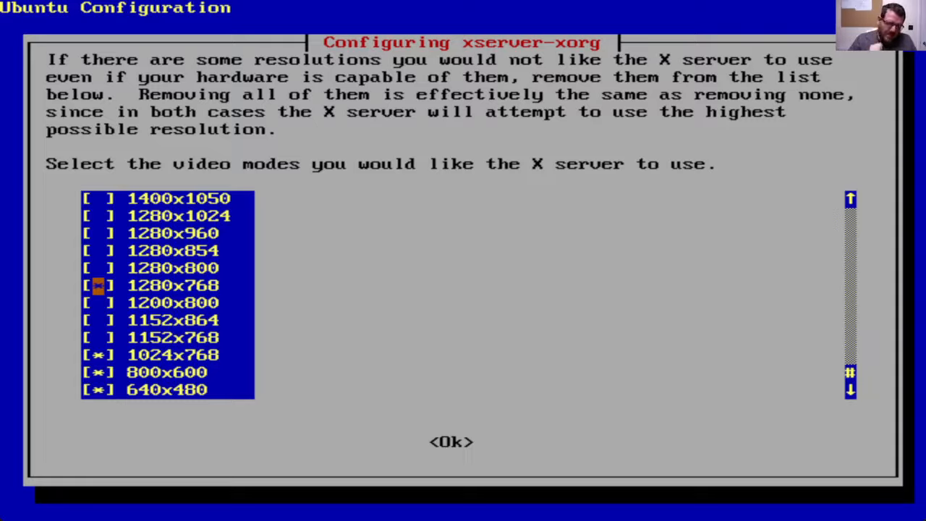
# Step: Also enable 1440x900 and 1792x1344, then accept the selected video modes
pyautogui.press('Up')
pyautogui.press('Up')
pyautogui.press('Up')
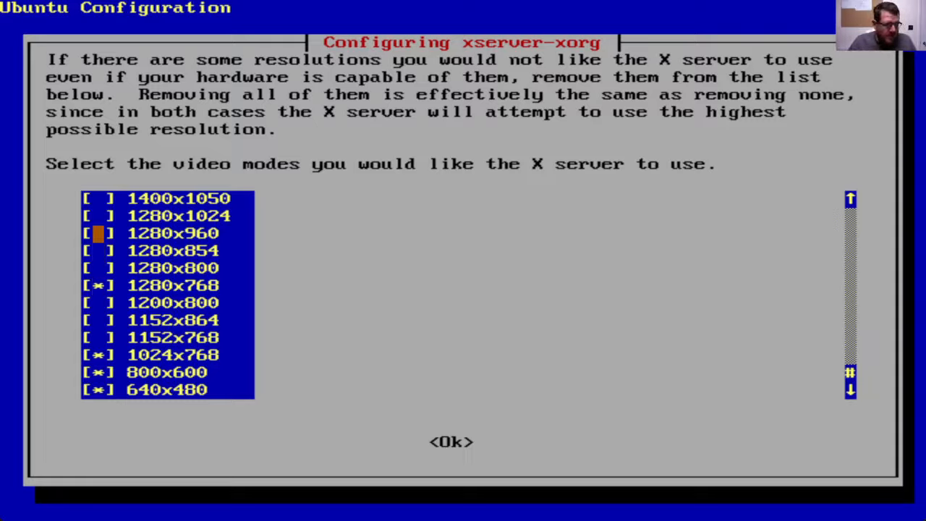
pyautogui.press('Down')
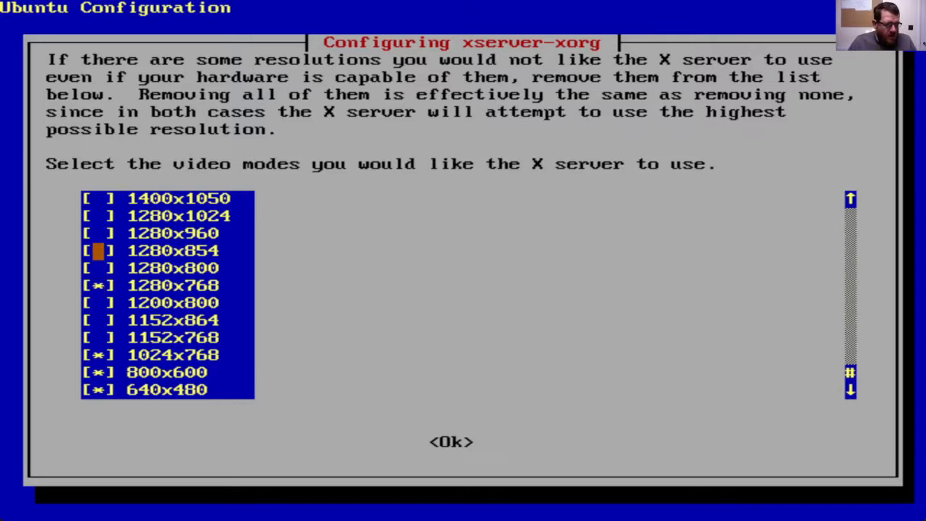
pyautogui.press('Up')
pyautogui.press('Up')
pyautogui.press('Up')
pyautogui.press('Up')
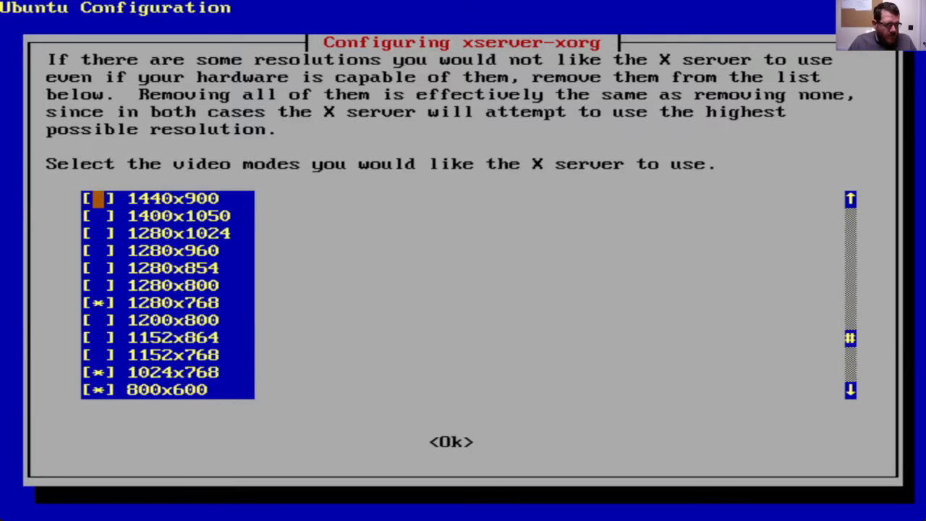
pyautogui.press('space')
pyautogui.press('Up')
pyautogui.press('Up')
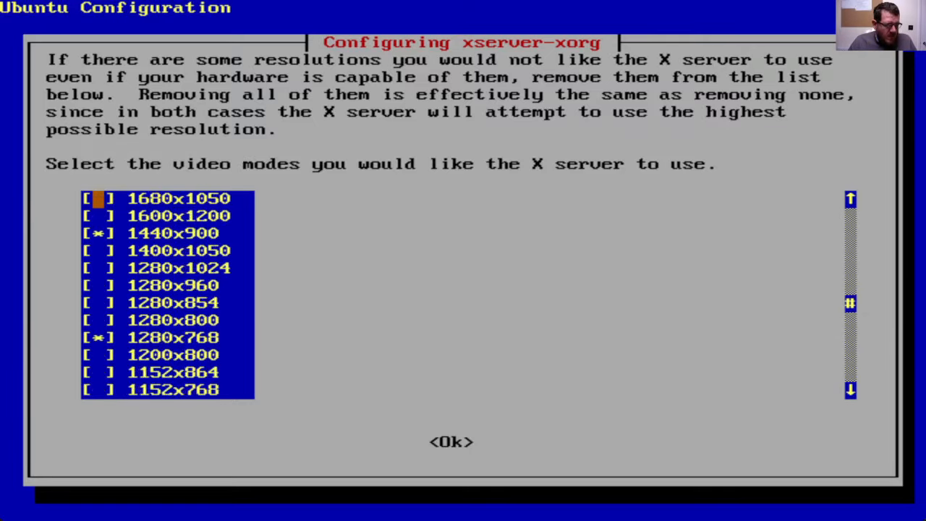
pyautogui.press('Down')
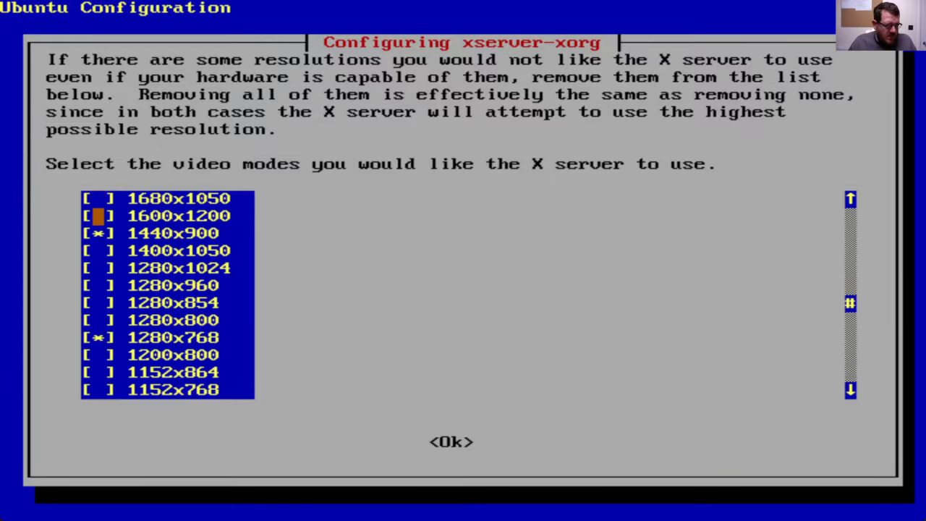
pyautogui.press('Up')
pyautogui.press('Up')
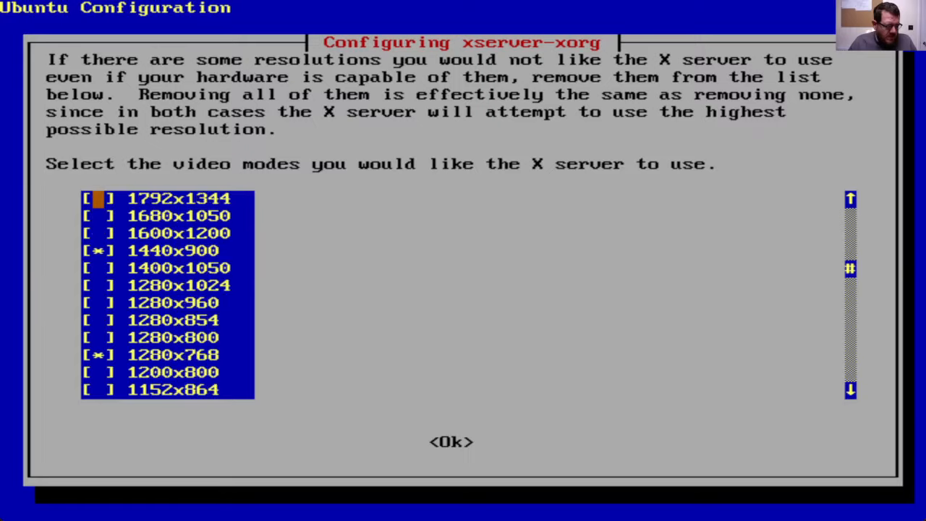
pyautogui.press('Up')
pyautogui.press('Up')
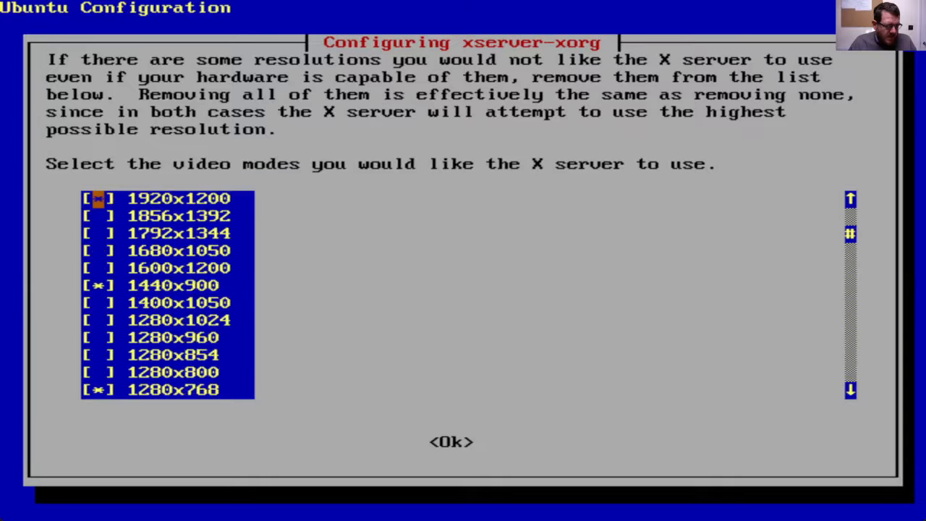
pyautogui.press('Down')
pyautogui.press('Down')
pyautogui.press('space')
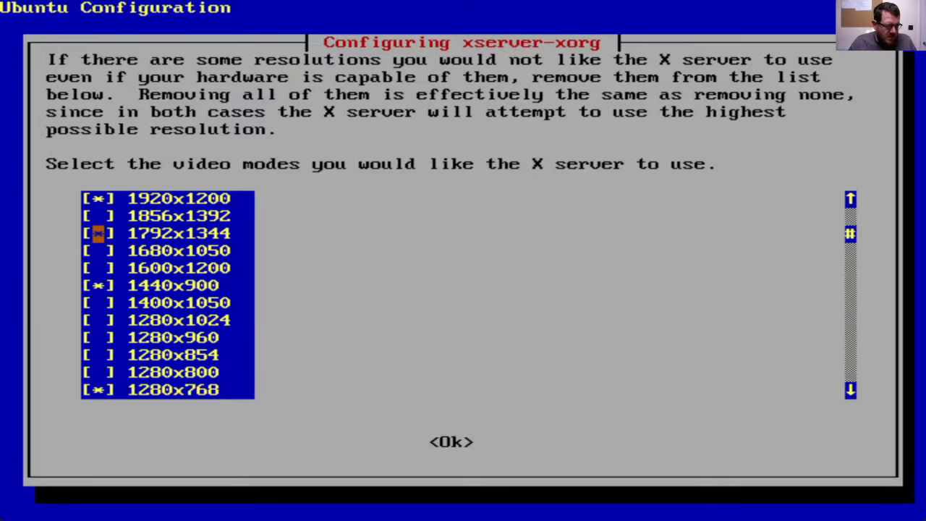
pyautogui.press('Down')
pyautogui.press('Tab')
pyautogui.press('Return')
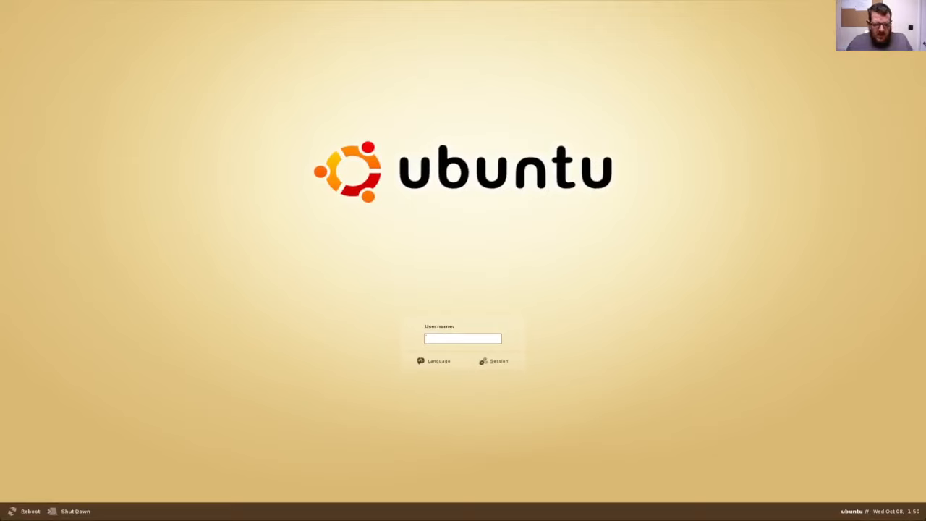
# Step: Log in with the new account's username and password, correcting a mistyped username first
pyautogui.write('daren')
pyautogui.press('Return')
pyautogui.press('Return')
pyautogui.write('daren')
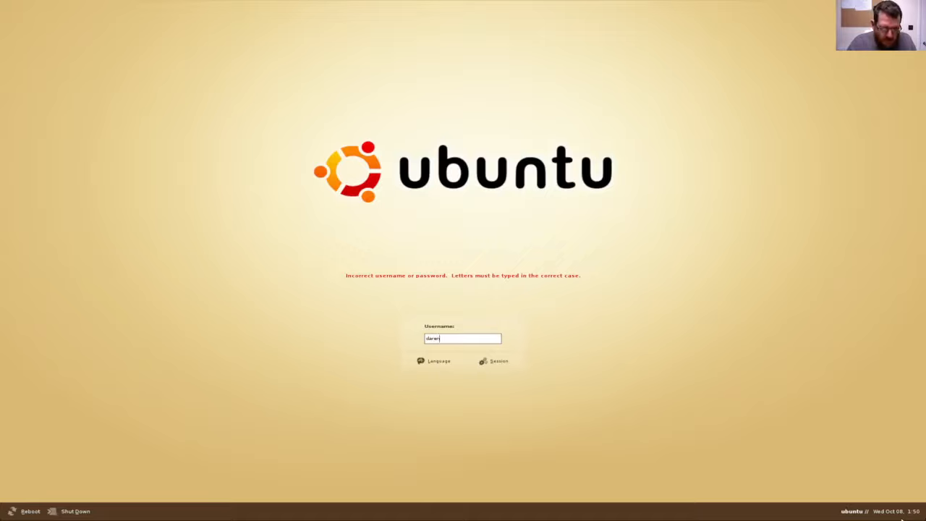
pyautogui.write('1989')
pyautogui.press('BackSpace')
pyautogui.press('BackSpace')
pyautogui.press('BackSpace')
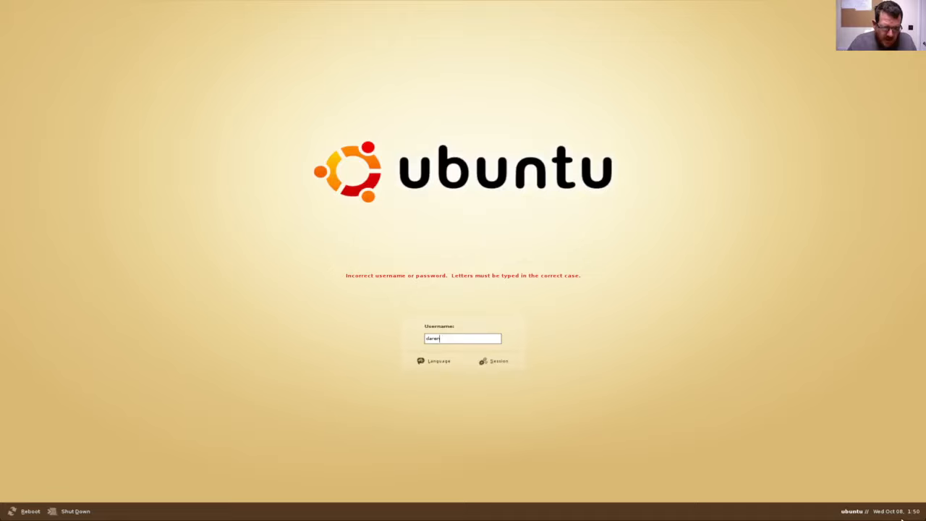
pyautogui.write('stratton')
pyautogui.press('Return')
pyautogui.write('•••••')
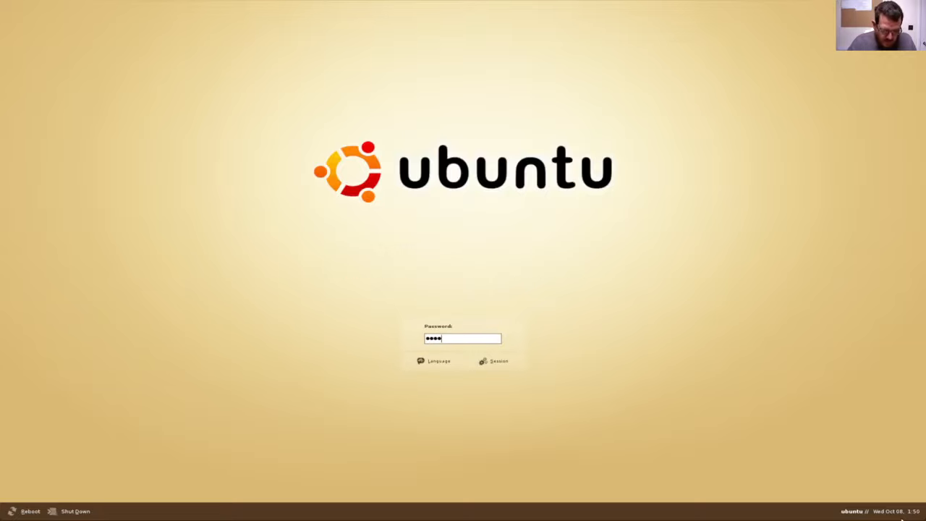
pyautogui.write('••••')
pyautogui.press('Return')
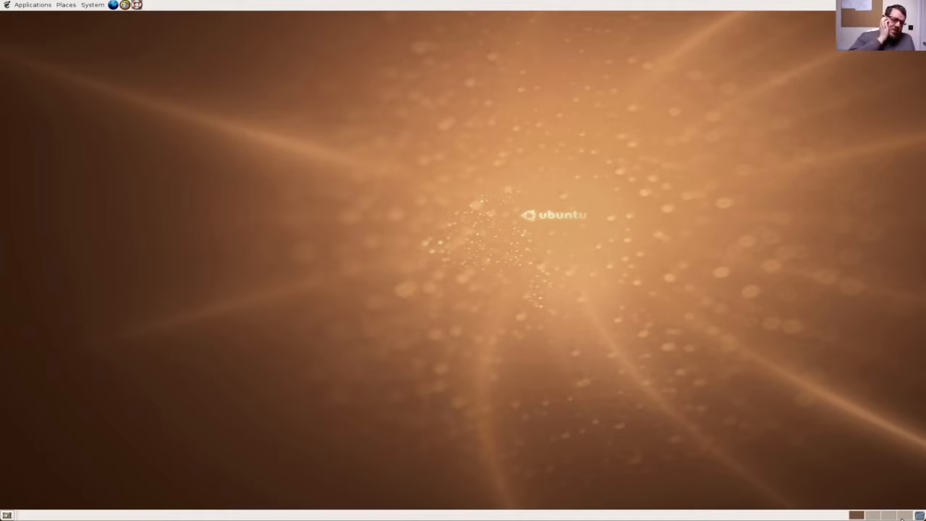
# Step: Show the Games submenu under the Applications menu in the top panel
pyautogui.scroll(-2, 901, 517)
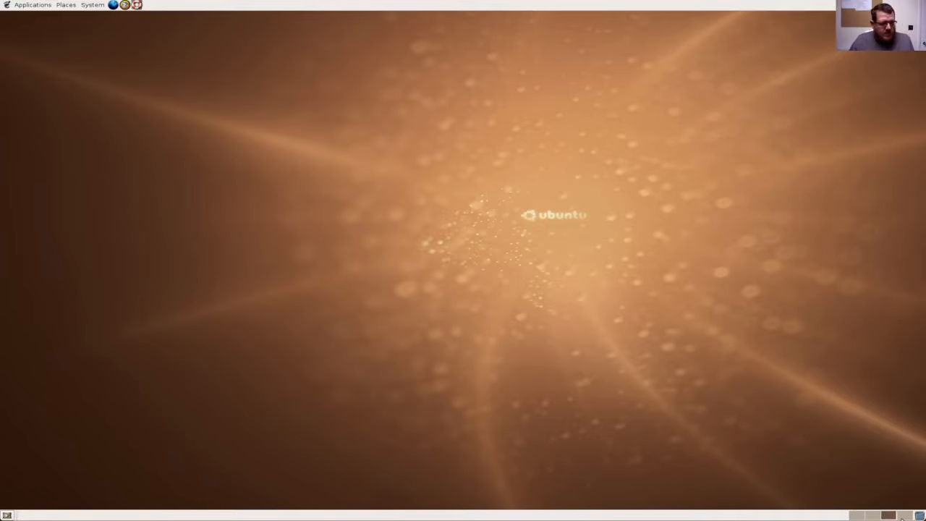
pyautogui.scroll(-1, 902, 517)
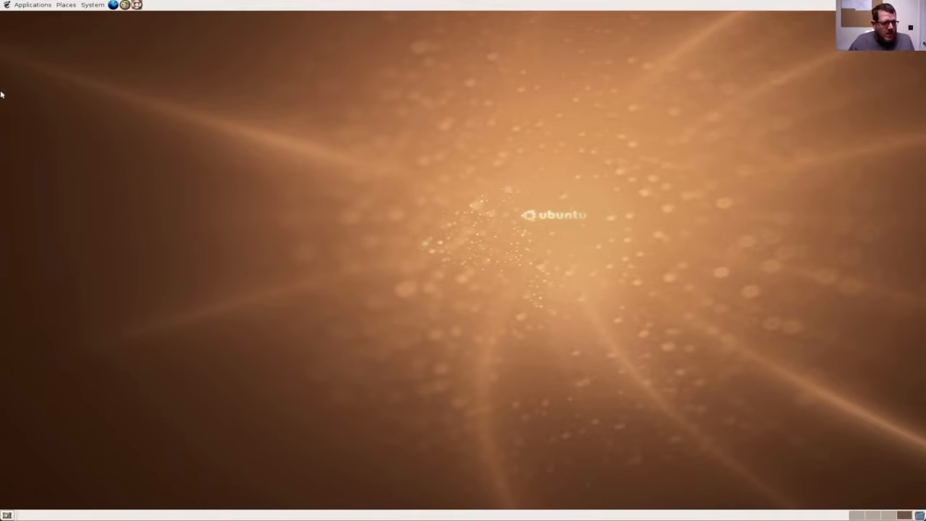
pyautogui.click(42, 9)
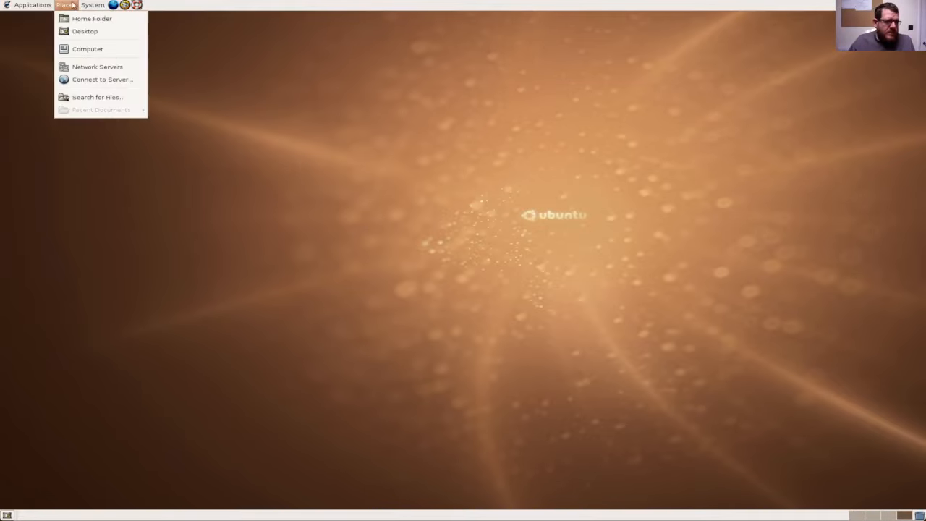
pyautogui.moveTo(91, 5)
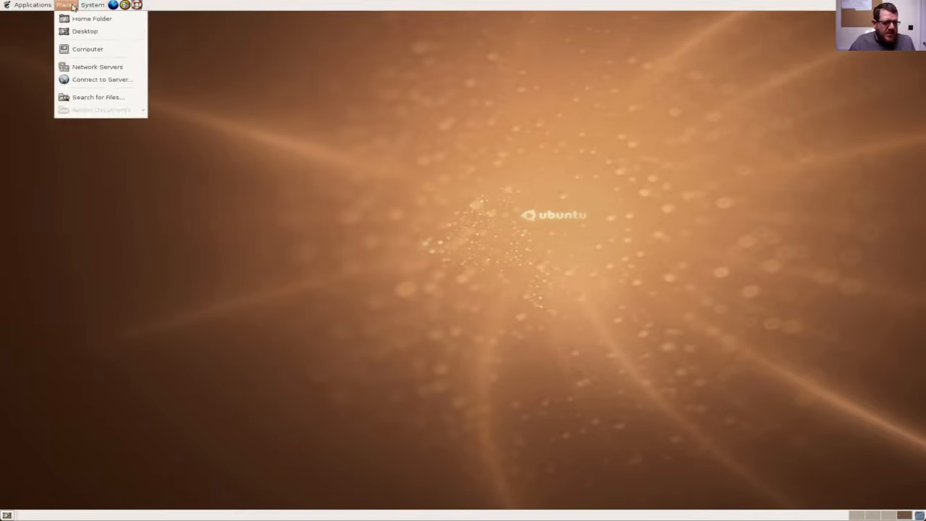
pyautogui.moveTo(33, 6)
pyautogui.moveTo(52, 29)
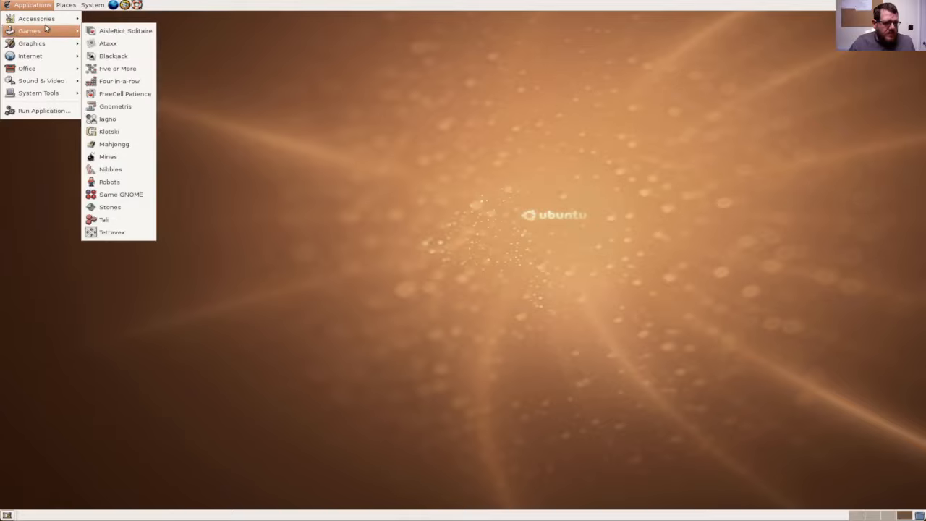
# Step: Launch Gnometris, move its window to the top centre of the desktop, and start a new game
pyautogui.click(135, 107)
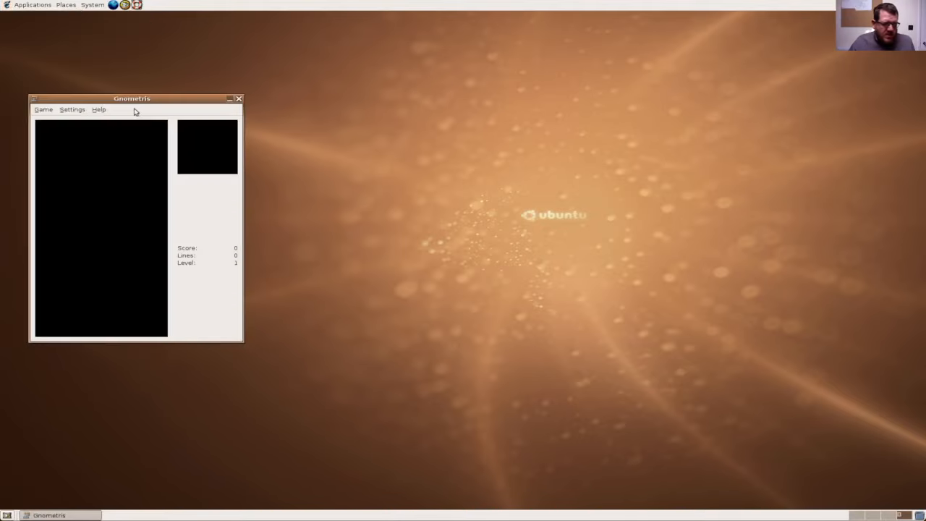
pyautogui.moveTo(149, 99); pyautogui.dragTo(530, 38)
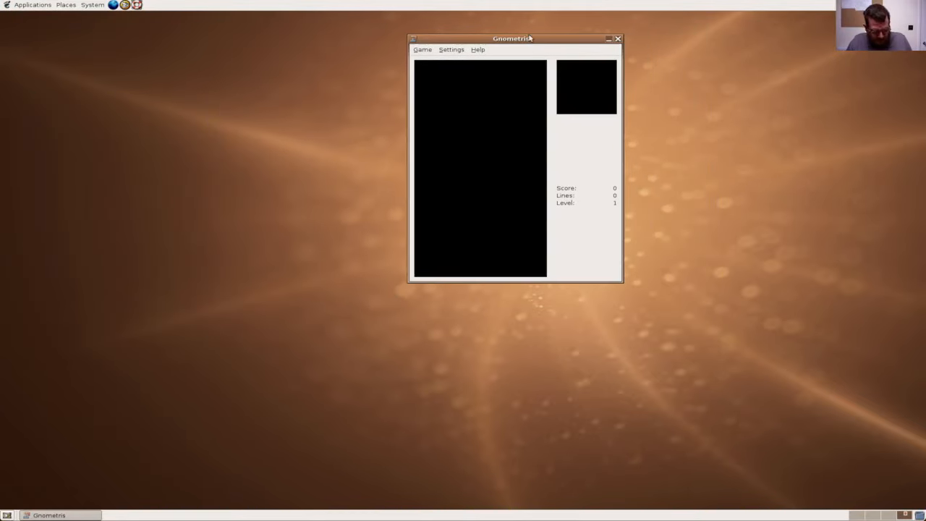
pyautogui.hotkey('ctrl', 'n')
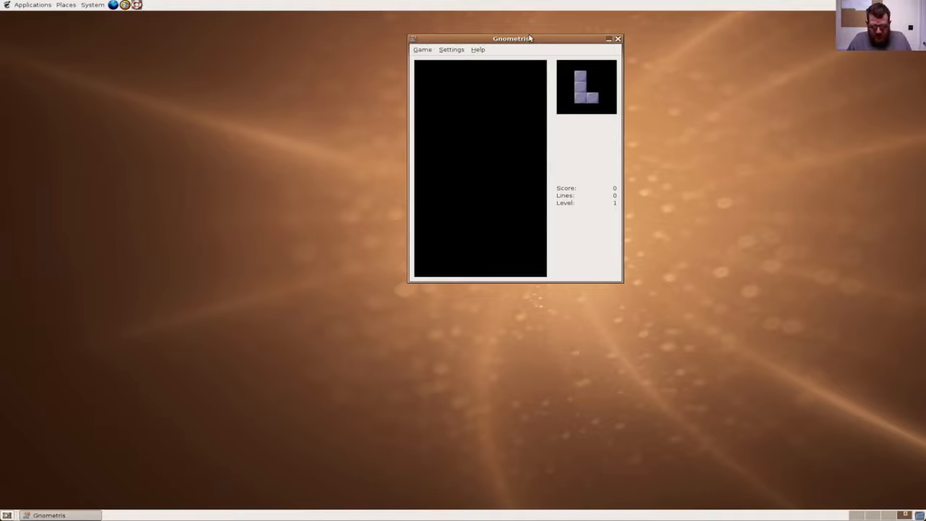
# Step: Drop the green S and purple L pieces against the left side of the well
pyautogui.press('Left')
pyautogui.press('Left')
pyautogui.press('Left')
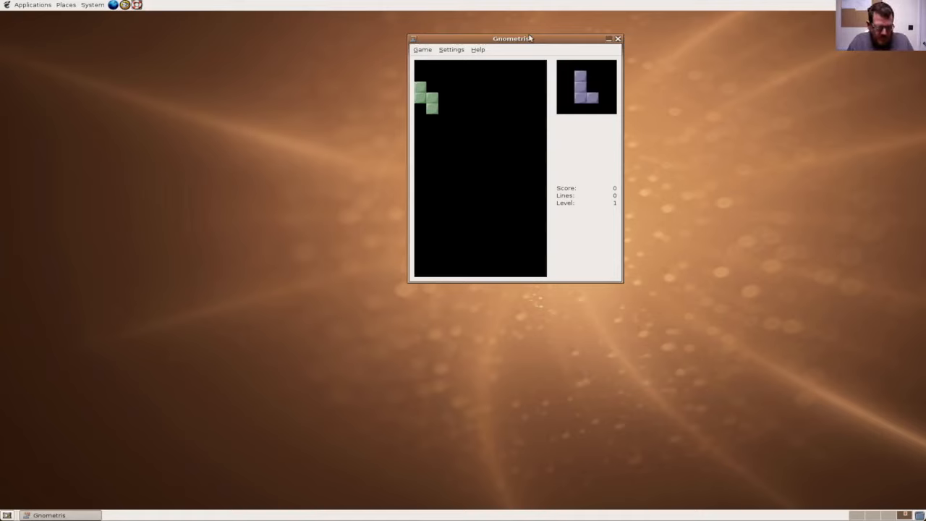
pyautogui.press('Up')
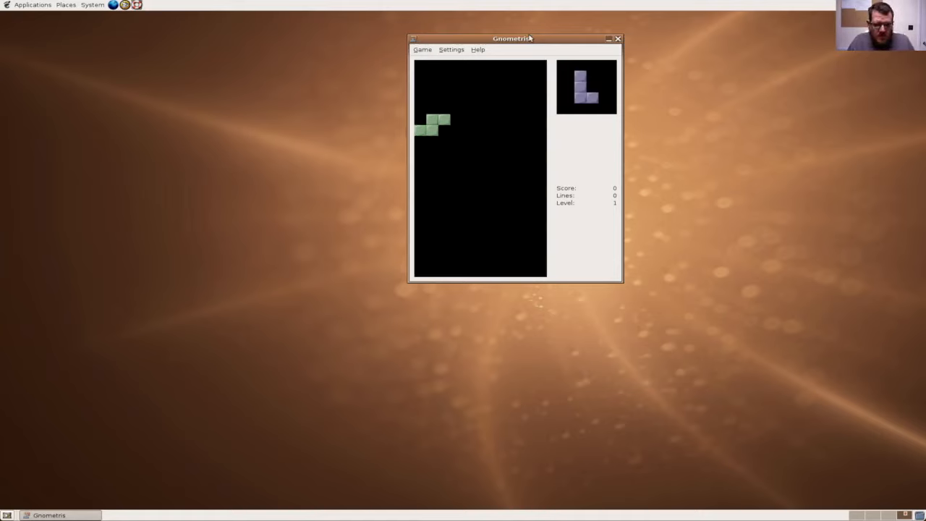
pyautogui.press('space')
pyautogui.press('Left')
pyautogui.press('Up')
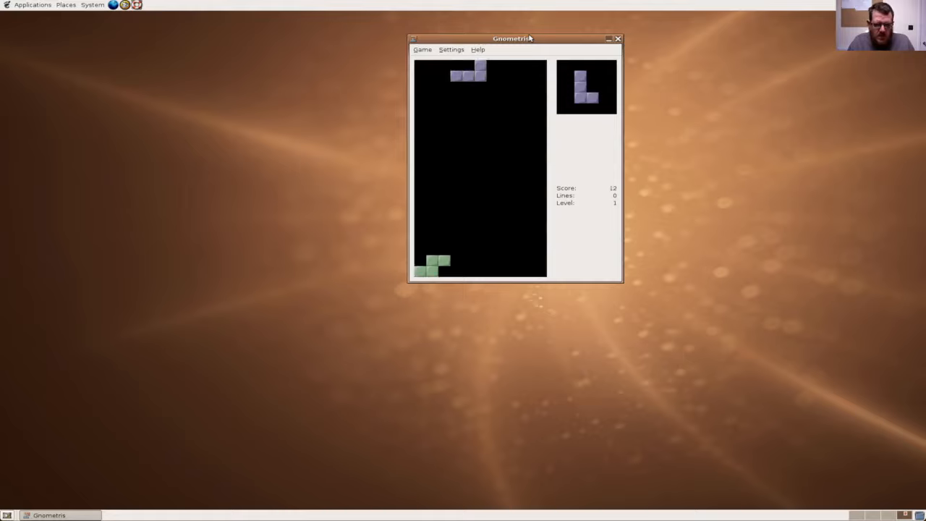
pyautogui.press('Left')
pyautogui.press('Left')
pyautogui.press('Up')
pyautogui.press('Up')
pyautogui.press('Left')
pyautogui.press('space')
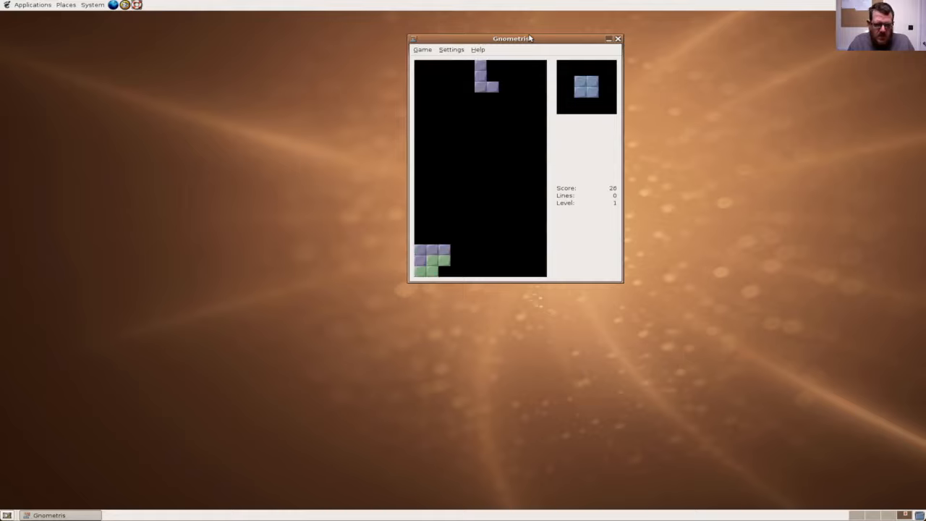
pyautogui.press('Up')
pyautogui.press('Left')
pyautogui.press('Down')
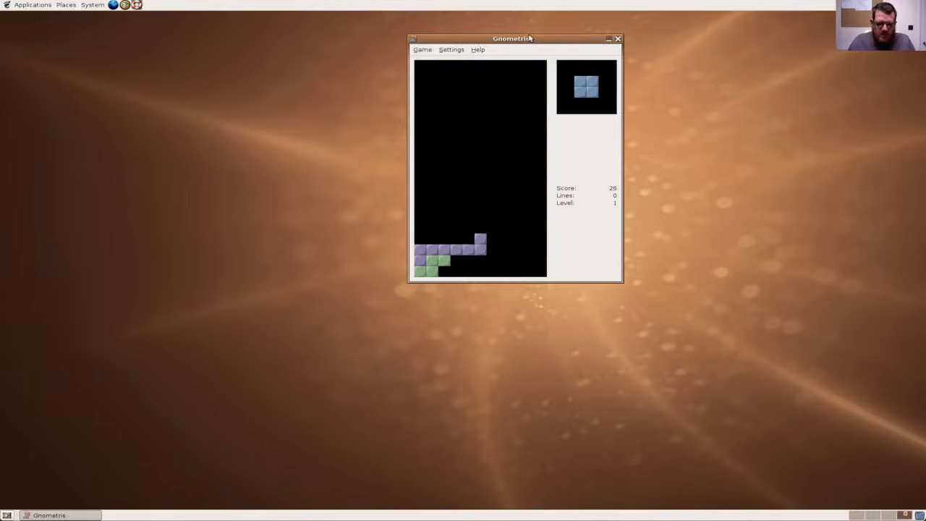
pyautogui.press('Left')
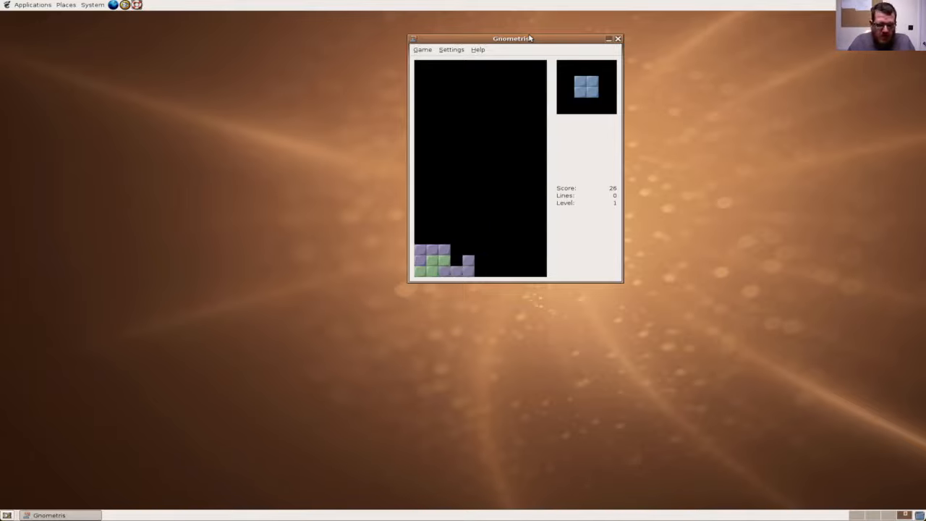
# Step: Stack the blue O, yellow L, cream Z and purple J pieces, reaching a score of 110
pyautogui.press('Right')
pyautogui.press('Right')
pyautogui.press('Left')
pyautogui.press('space')
pyautogui.press('Left')
pyautogui.press('Left')
pyautogui.press('space')
pyautogui.press('Right')
pyautogui.press('Right')
pyautogui.press('space')
pyautogui.press('Left')
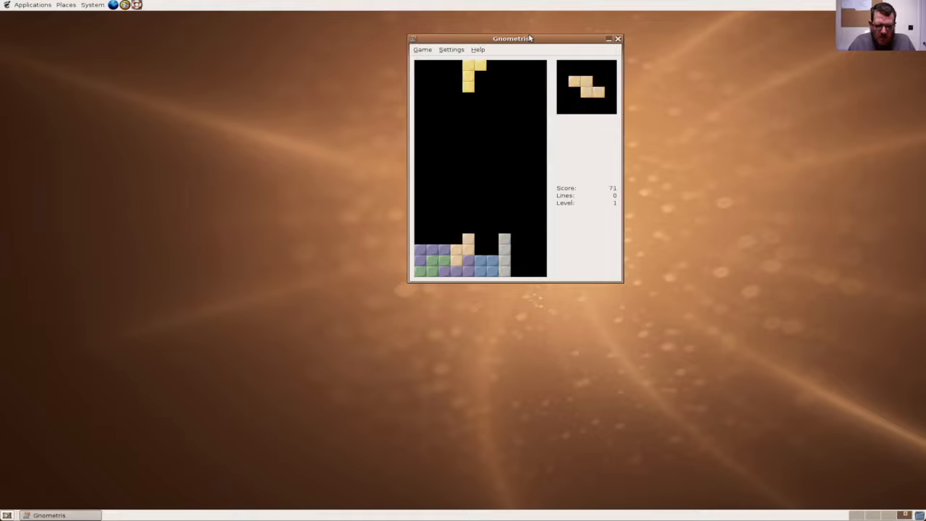
pyautogui.press('Up')
pyautogui.press('Up')
pyautogui.press('Right')
pyautogui.press('Right')
pyautogui.press('space')
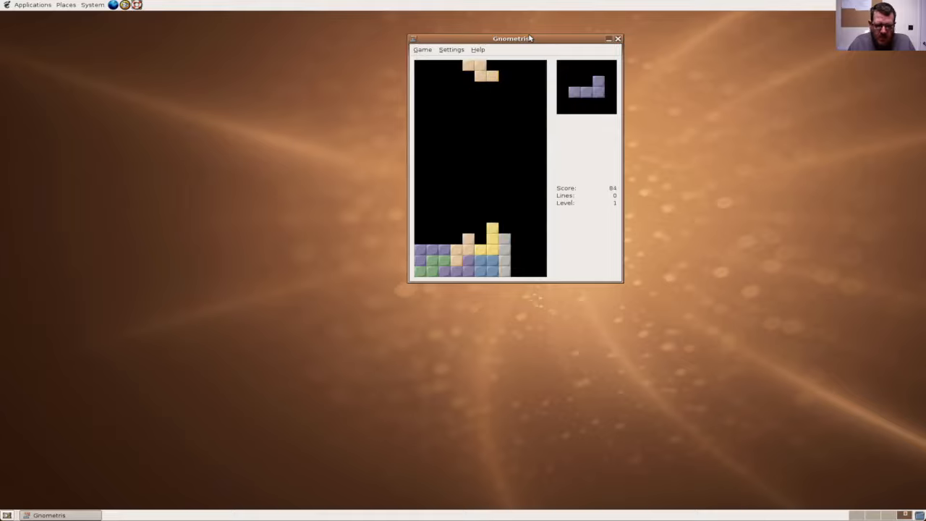
pyautogui.press('Left')
pyautogui.press('Up')
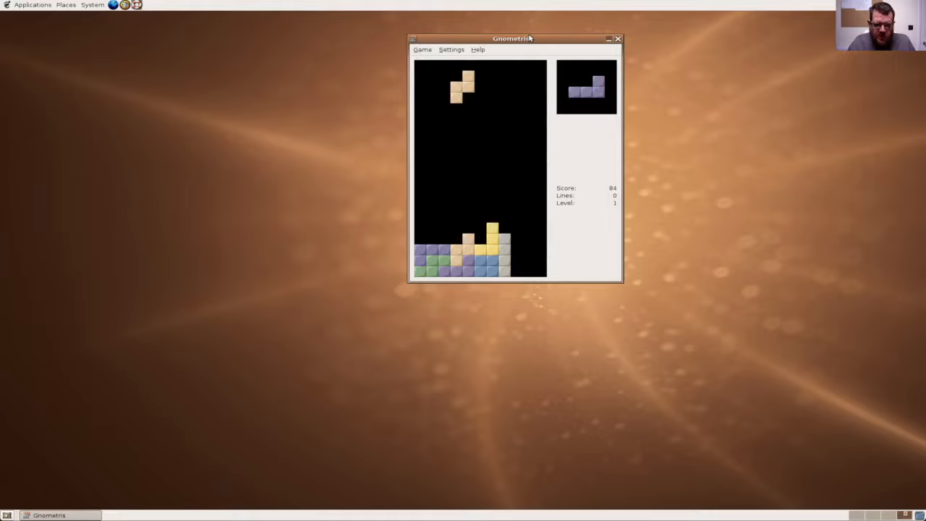
pyautogui.press('space')
pyautogui.press('Up')
pyautogui.press('Left')
pyautogui.press('Left')
pyautogui.press('Left')
pyautogui.press('space')
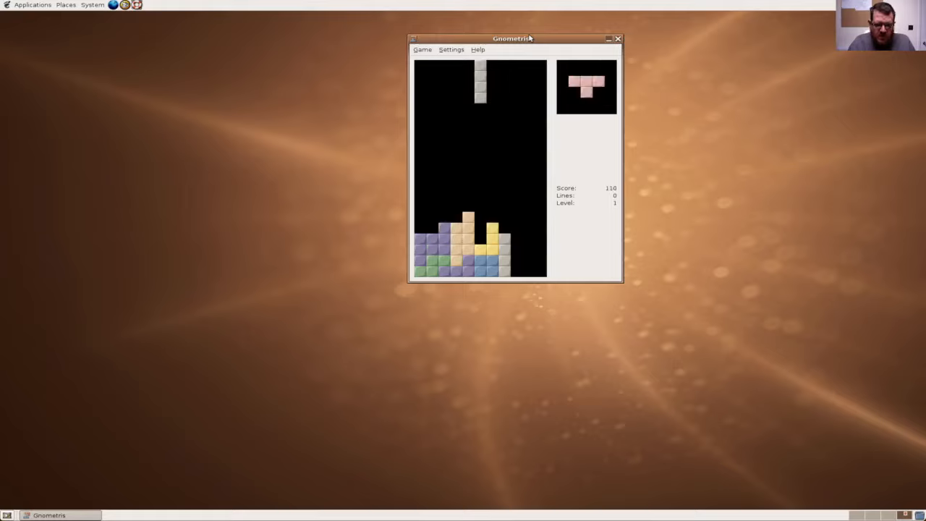
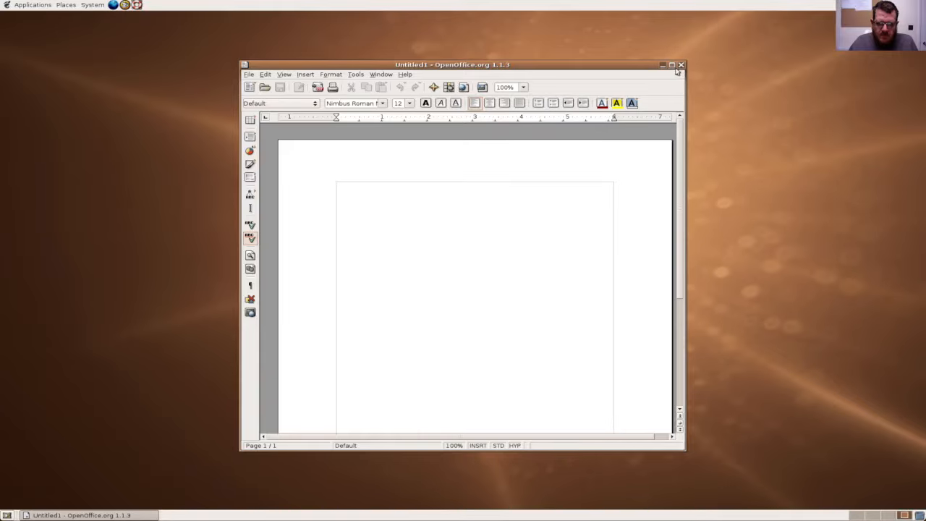
# Step: Maximize Writer and type a first name in the padmaa font at 16 pt
pyautogui.click(673, 66)
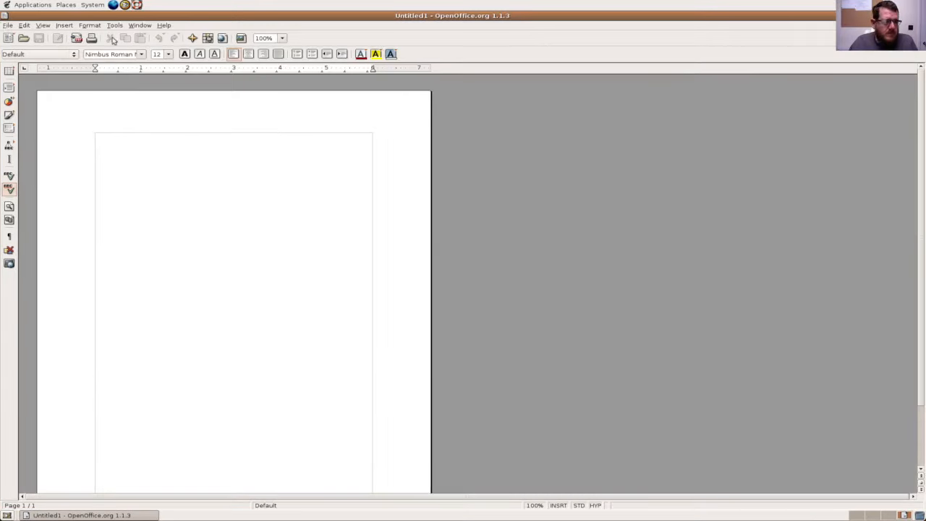
pyautogui.click(141, 55)
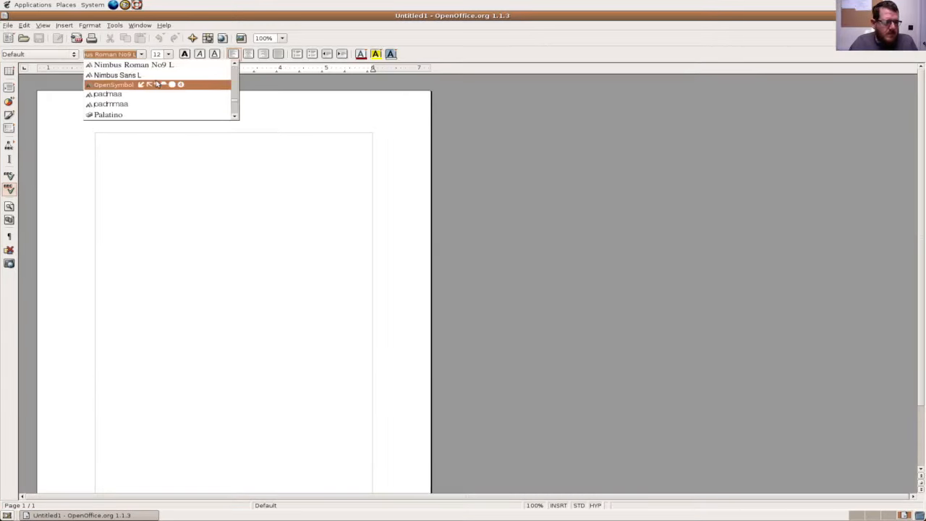
pyautogui.click(200, 95)
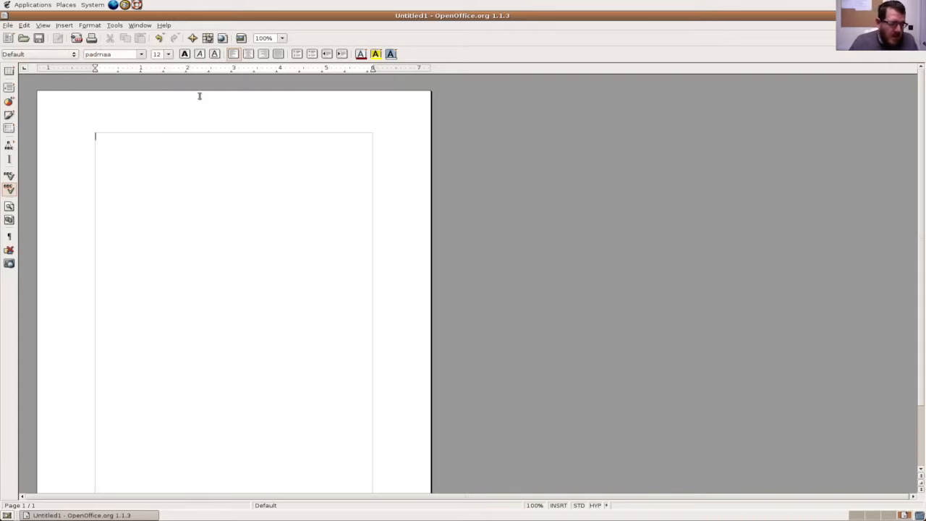
pyautogui.write('Daren')
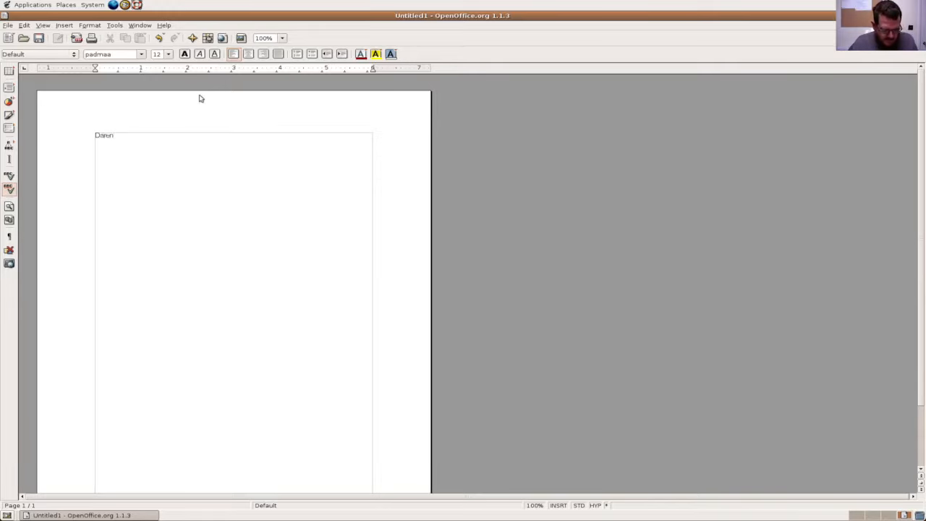
pyautogui.hotkey('ctrl', 'a')
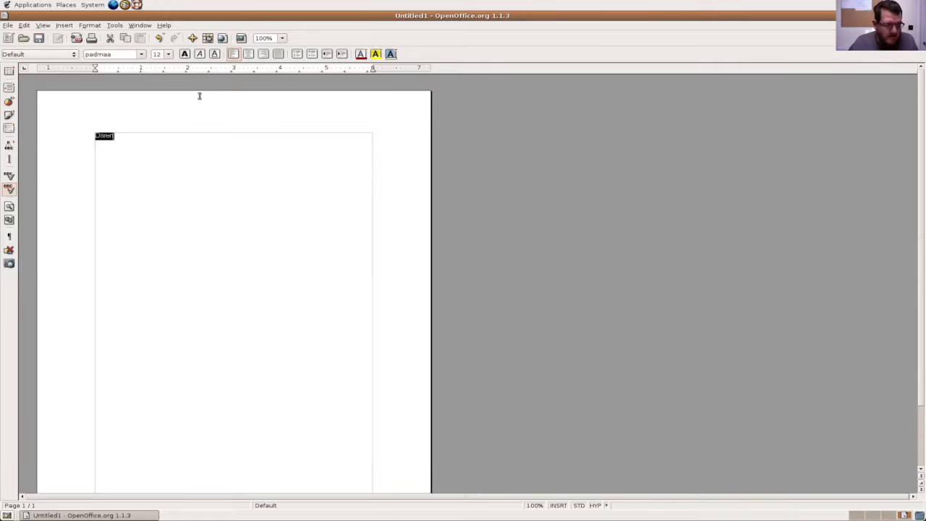
pyautogui.click(168, 54)
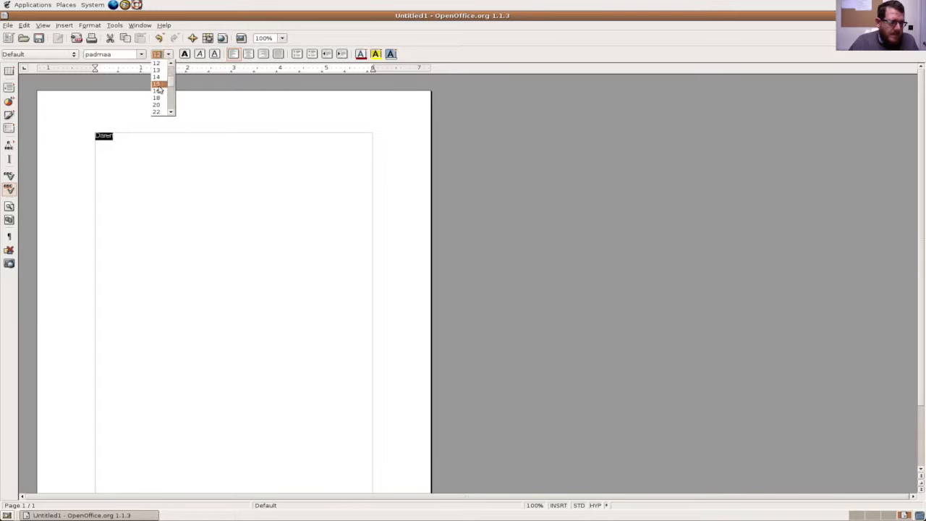
pyautogui.click(155, 92)
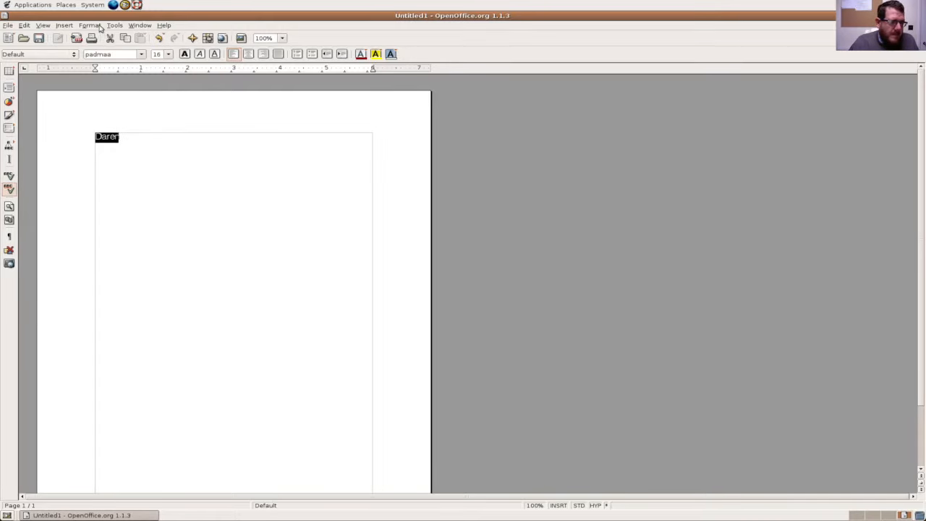
# Step: Zoom to Entire Page, then to Page Width, and place the cursor after the name
pyautogui.click(42, 28)
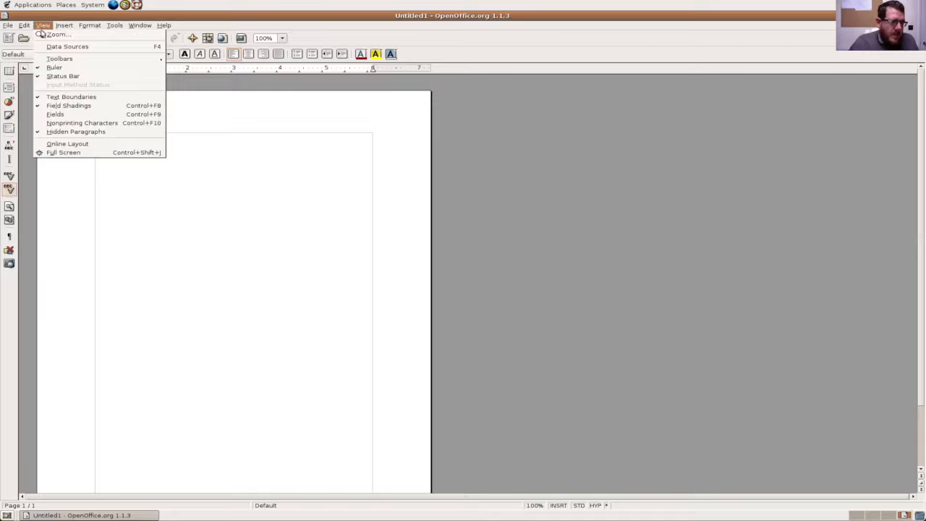
pyautogui.click(51, 34)
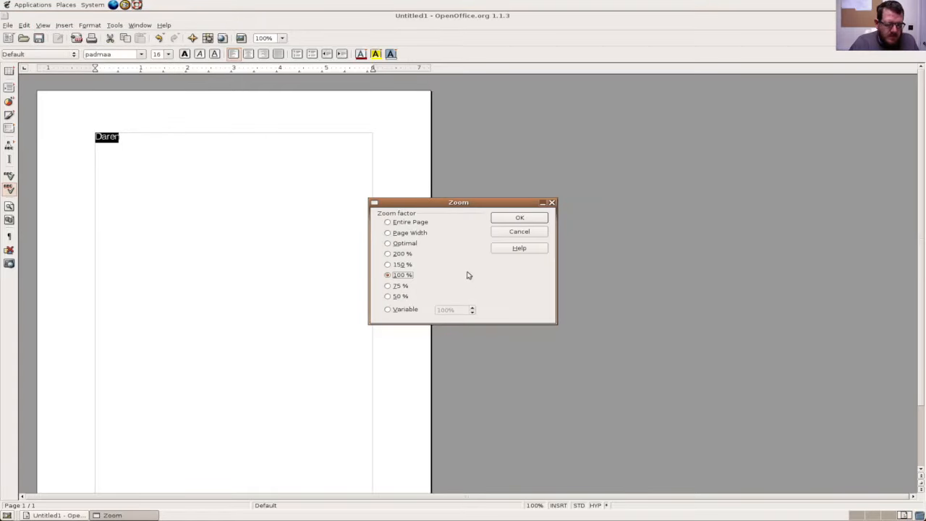
pyautogui.click(419, 223)
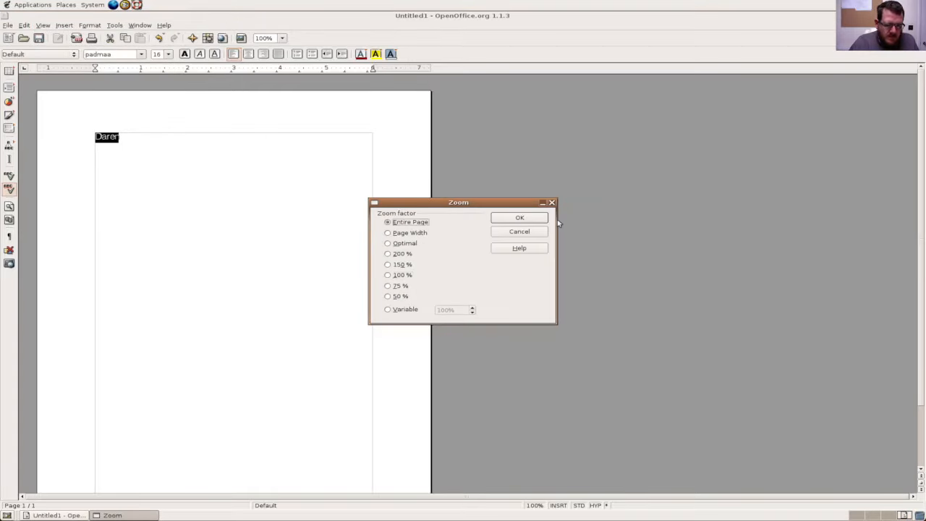
pyautogui.click(518, 217)
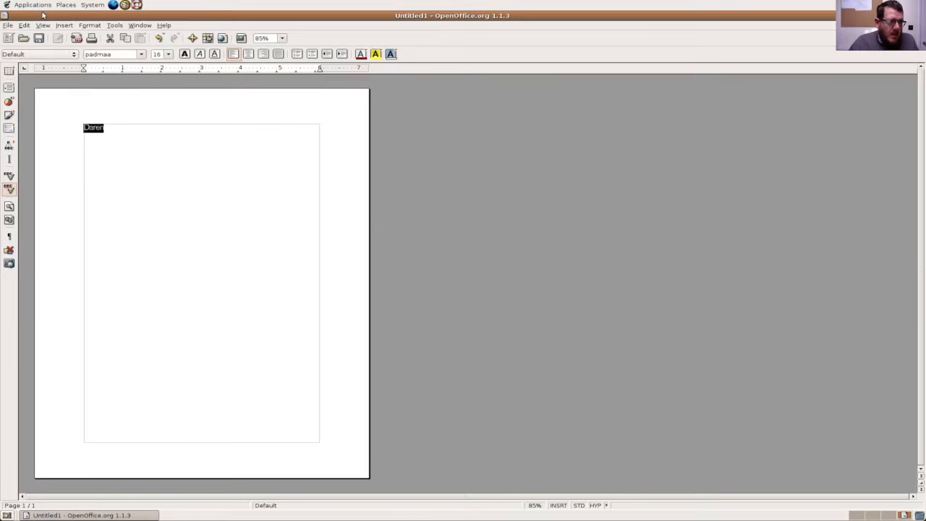
pyautogui.click(43, 25)
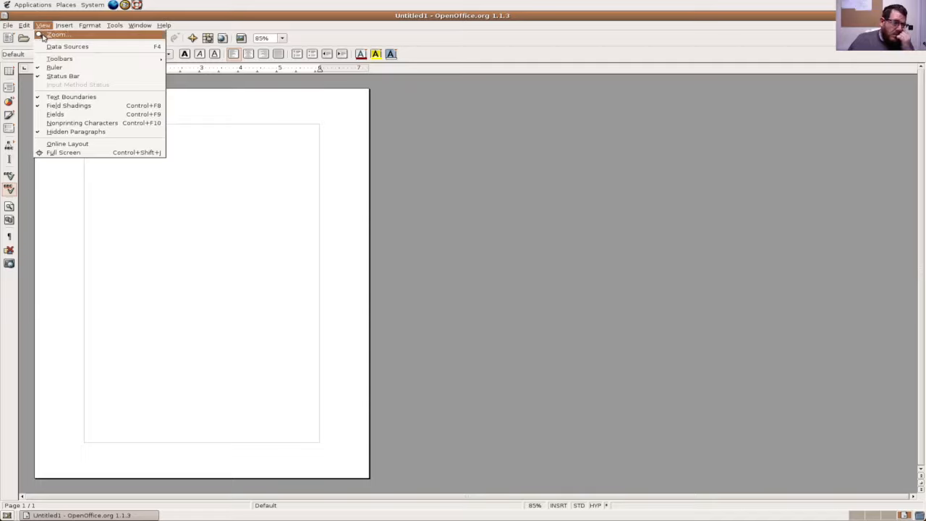
pyautogui.click(50, 34)
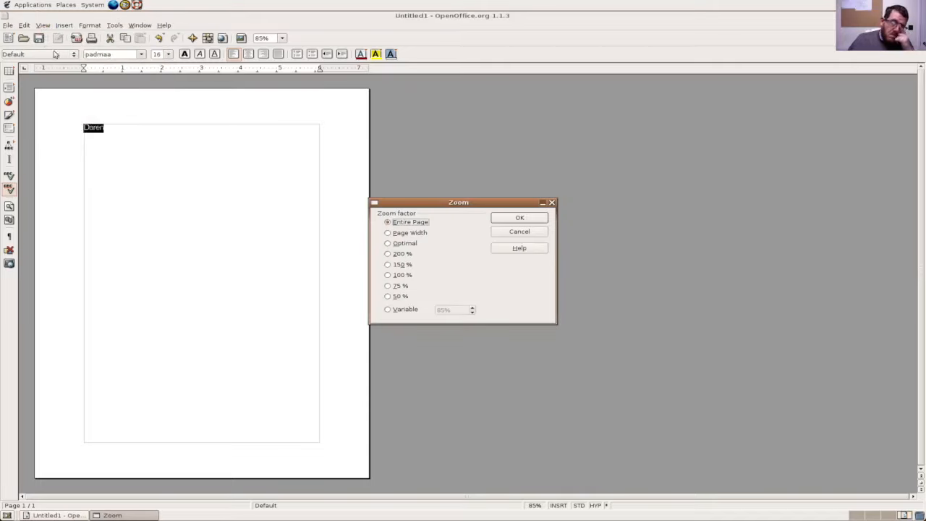
pyautogui.click(387, 233)
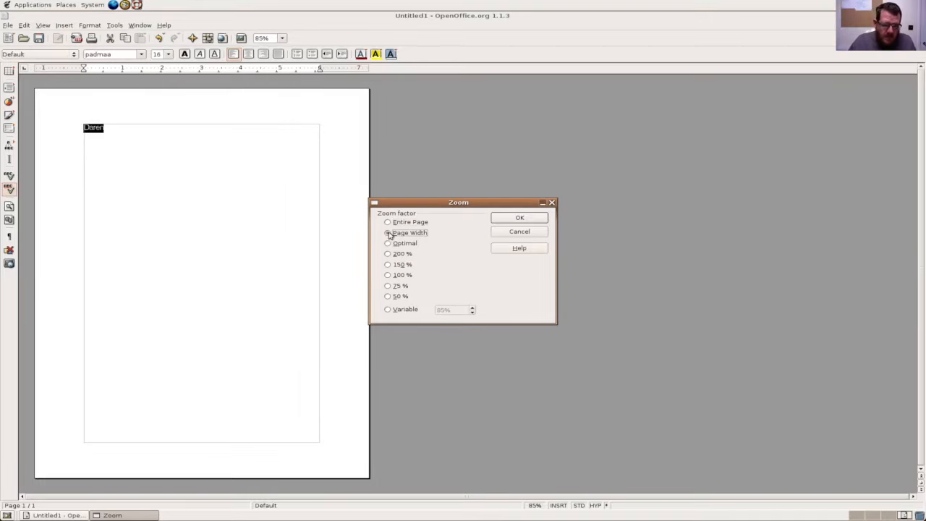
pyautogui.click(519, 218)
pyautogui.click(470, 230)
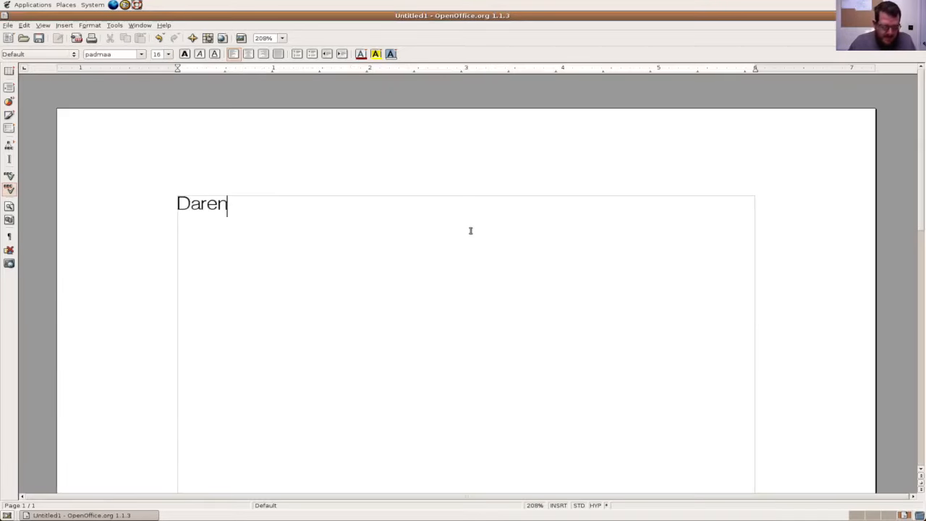
# Step: Make the selected name bold and start browsing the font list
pyautogui.hotkey('ctrl', 'a')
pyautogui.hotkey('ctrl', 'b')
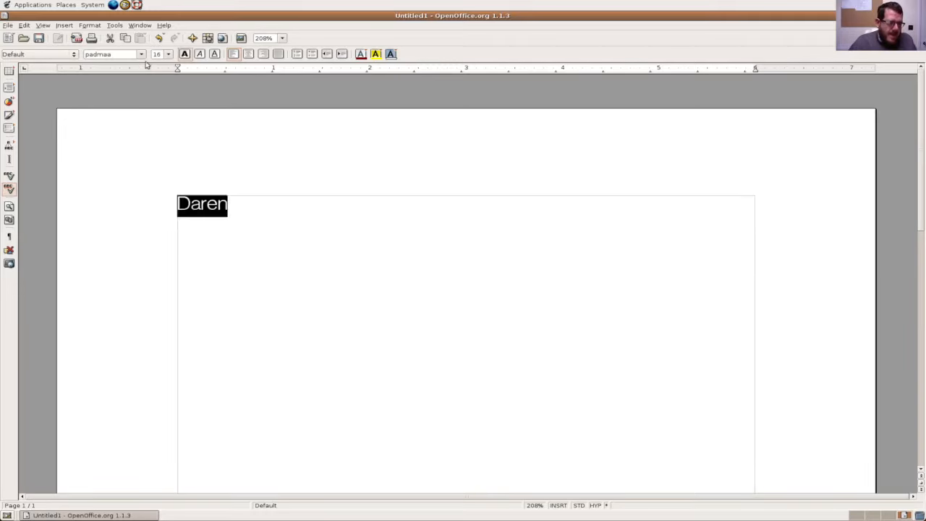
pyautogui.click(141, 54)
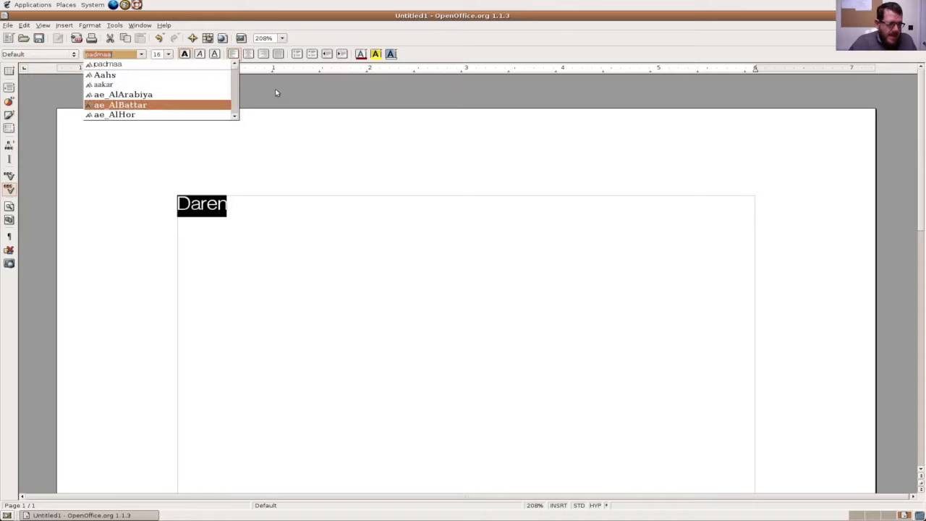
pyautogui.click(234, 96)
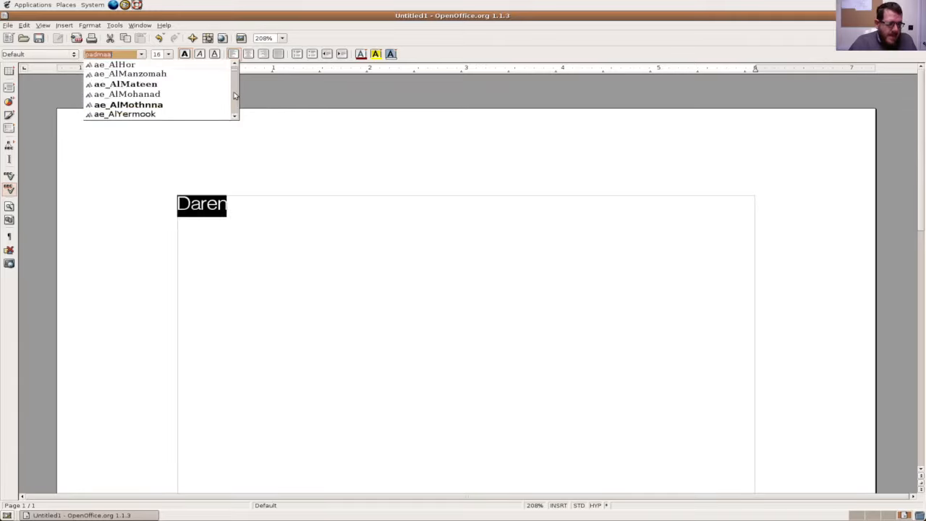
pyautogui.click(234, 96)
pyautogui.click(233, 96)
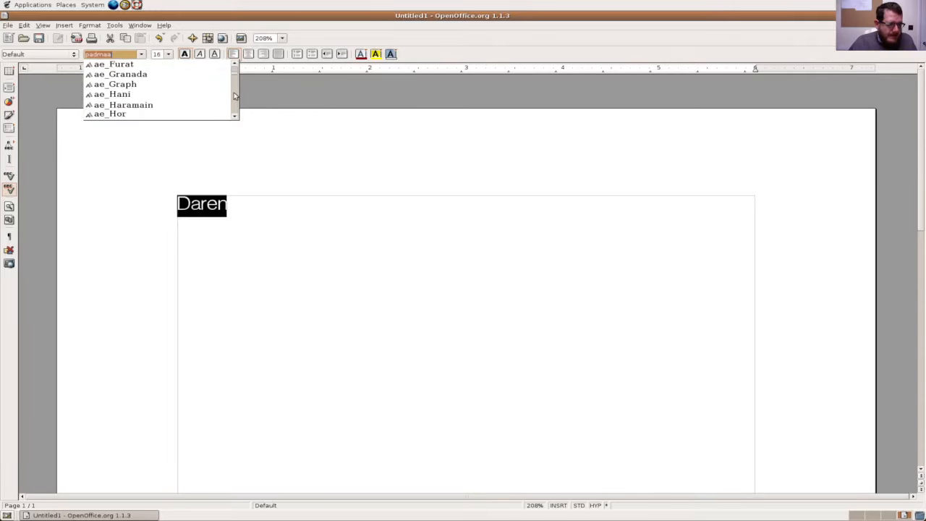
pyautogui.click(233, 97)
pyautogui.click(234, 98)
pyautogui.click(233, 99)
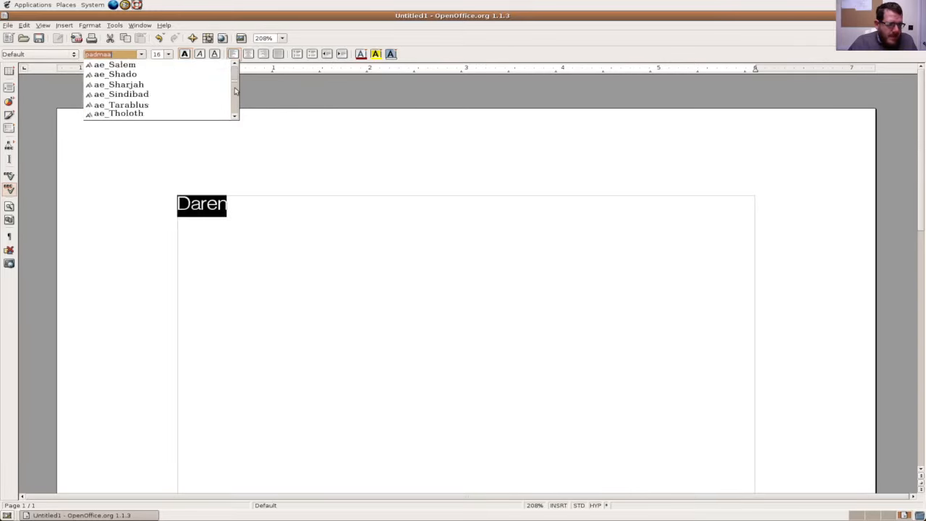
# Step: Scroll further down the font list and apply malayalam to the name
pyautogui.click(237, 76)
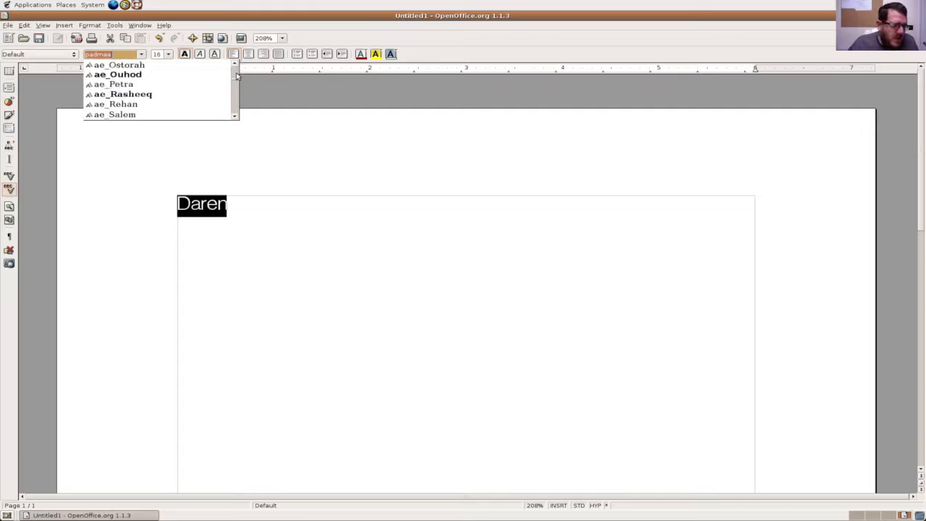
pyautogui.click(237, 76)
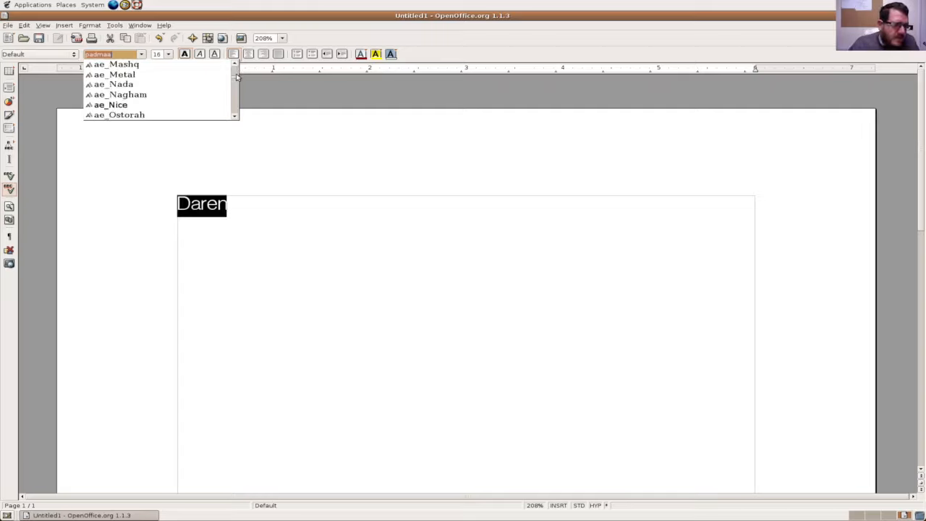
pyautogui.scroll(-6, 234, 94)
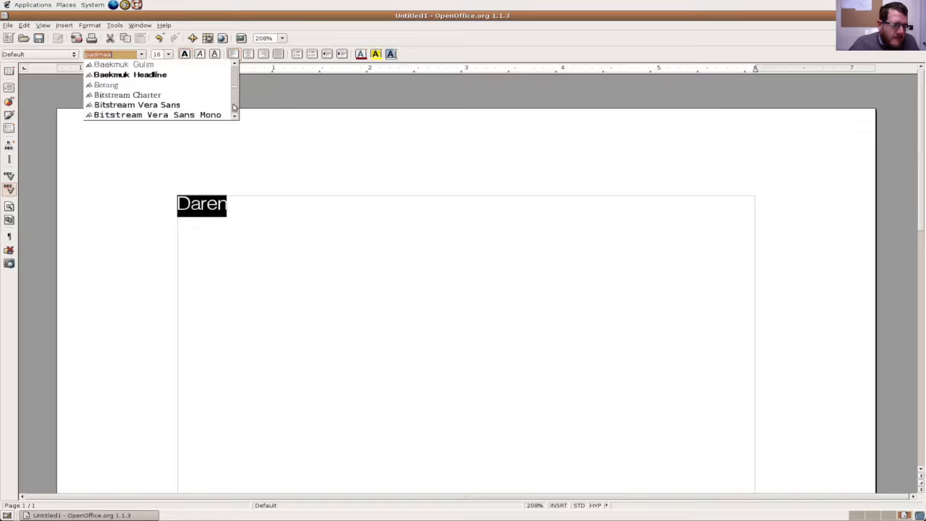
pyautogui.click(234, 108)
pyautogui.click(233, 108)
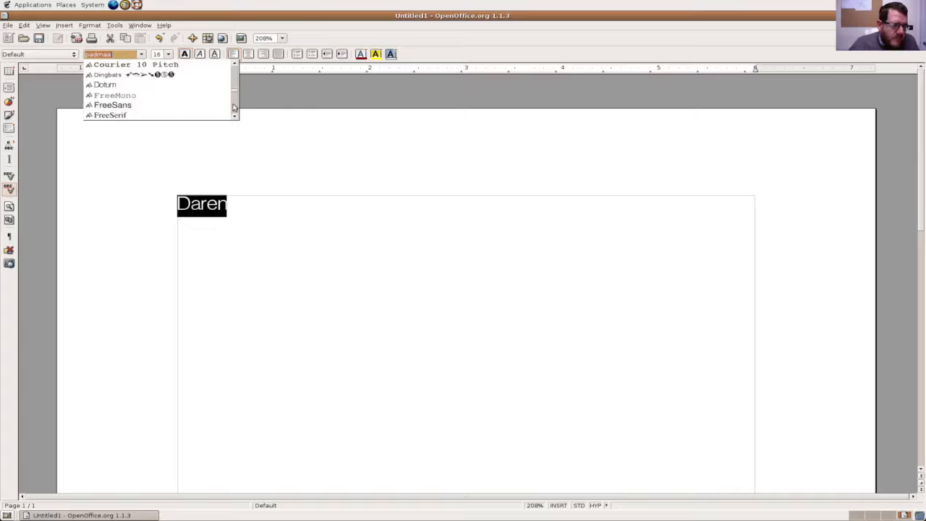
pyautogui.click(234, 108)
pyautogui.click(234, 114)
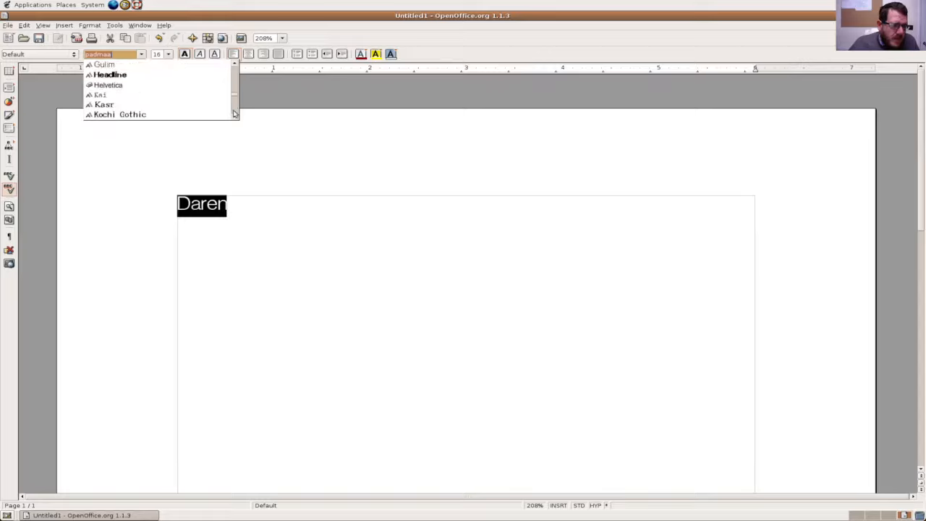
pyautogui.click(234, 112)
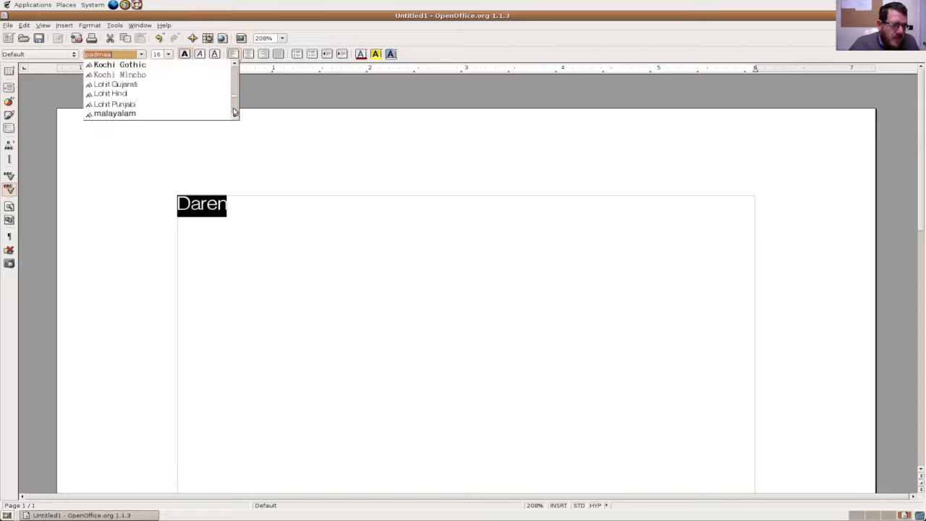
pyautogui.click(204, 116)
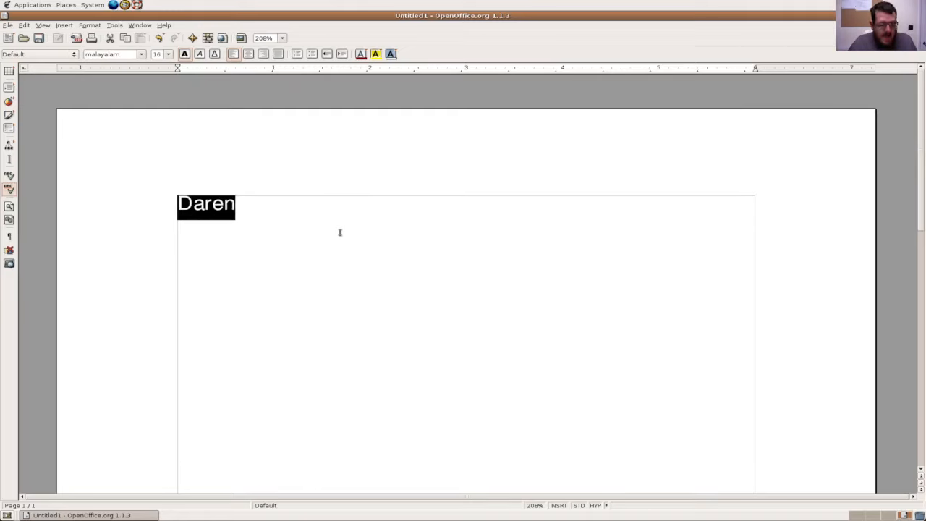
# Step: Turn bold off and complete the title with 's Computing Corner
pyautogui.hotkey('ctrl', 'b')
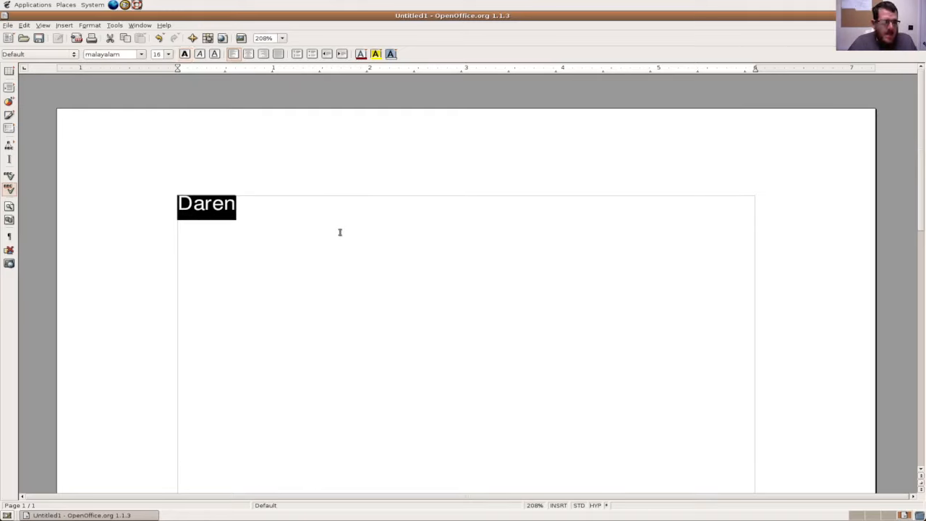
pyautogui.click(275, 201)
pyautogui.write("'s 1")
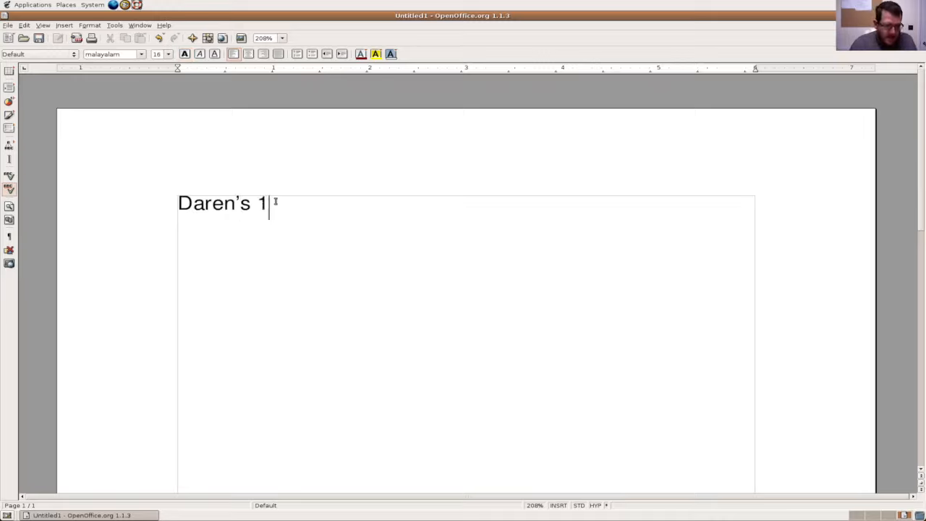
pyautogui.press('BackSpace')
pyautogui.write('Comp')
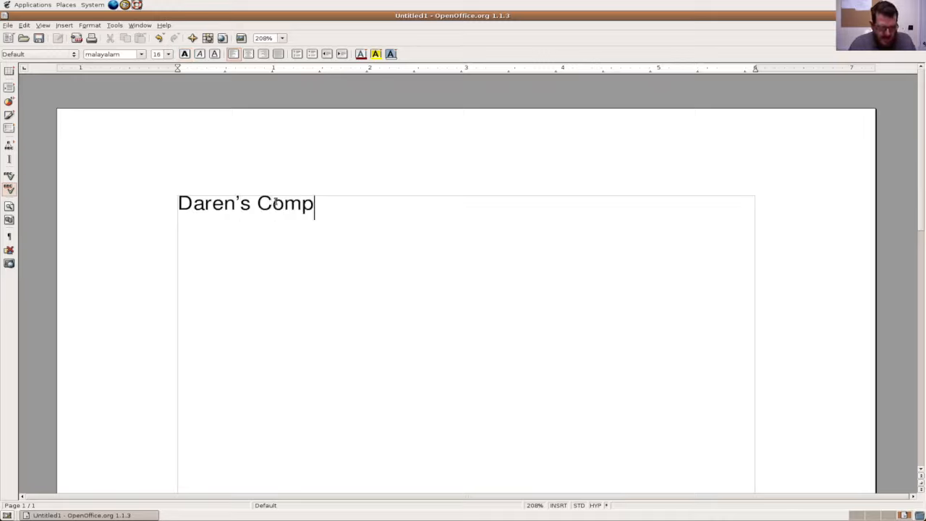
pyautogui.write('uting ')
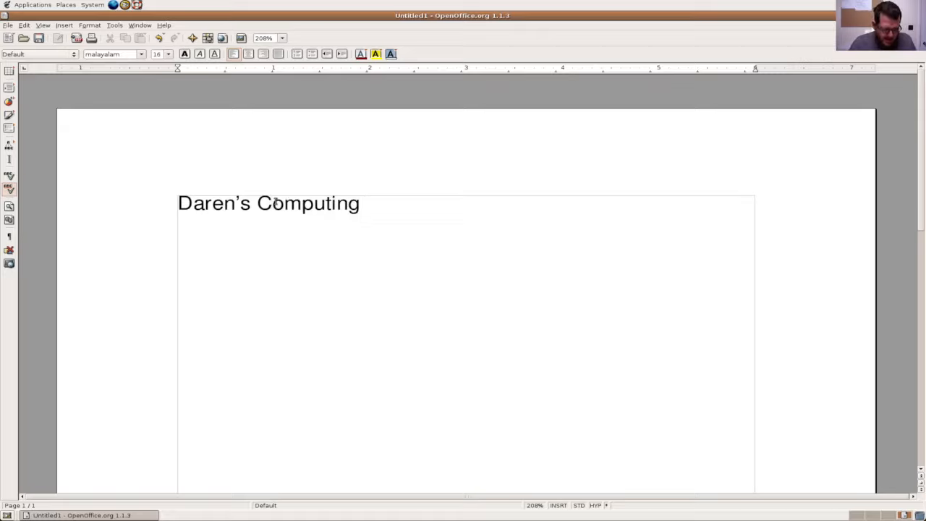
pyautogui.write('Corner')
pyautogui.press('Return')
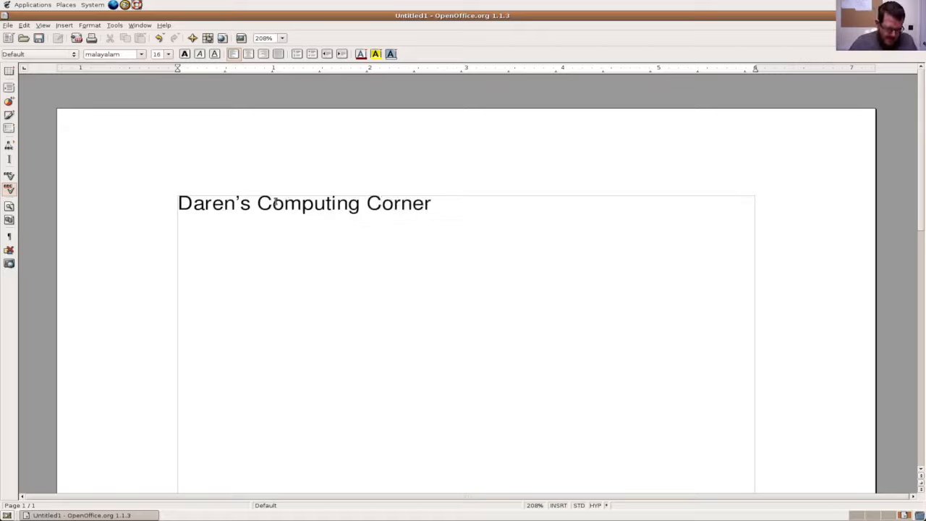
# Step: Add 'Linux Versions so far' and the line '04.10: Warty Warthog (08/10/2025)'
pyautogui.write('Linux ')
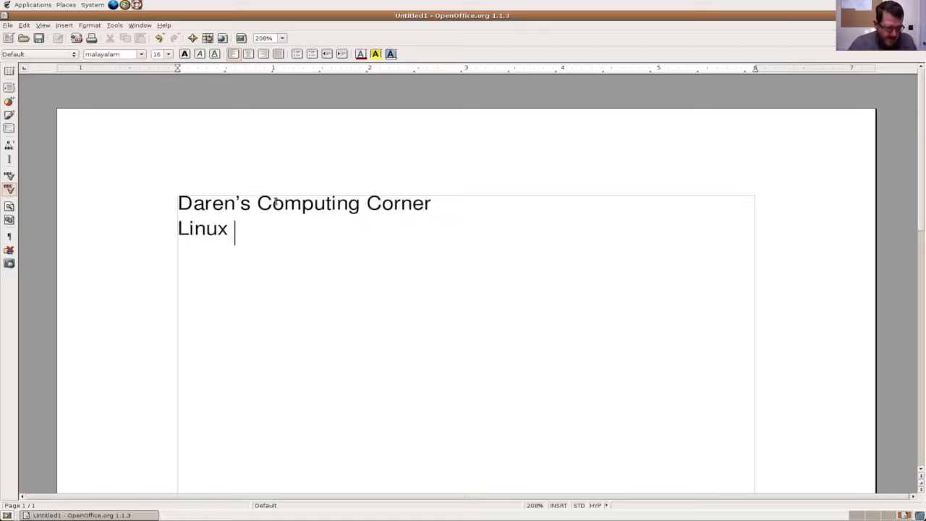
pyautogui.write('Versions')
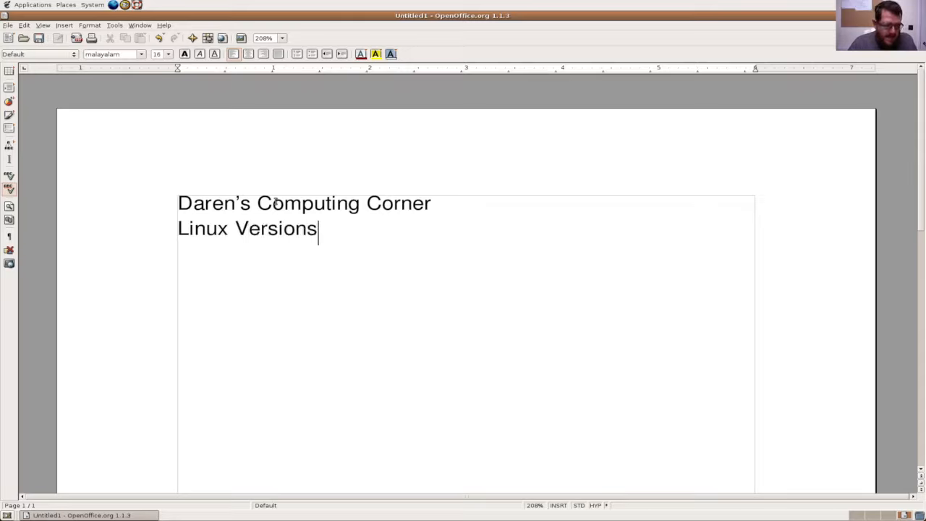
pyautogui.write(' so far')
pyautogui.press('Return')
pyautogui.press('Return')
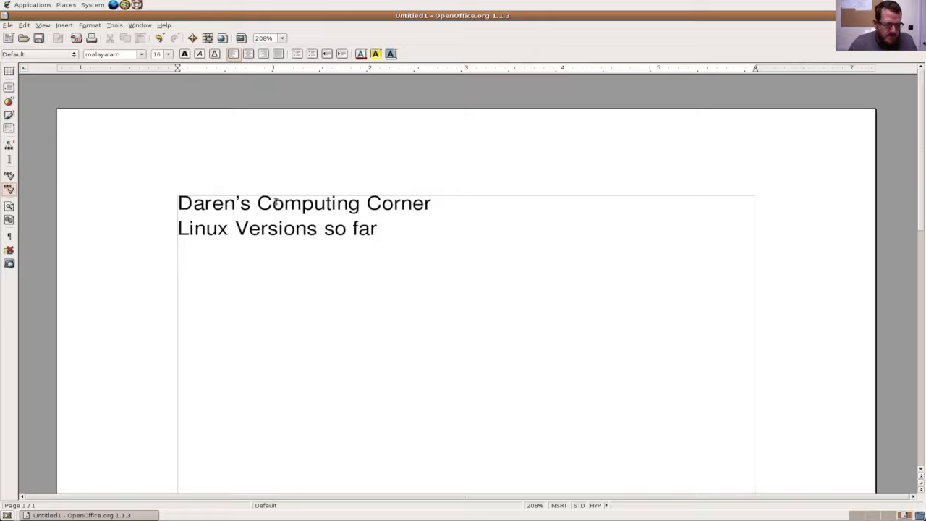
pyautogui.write('04.')
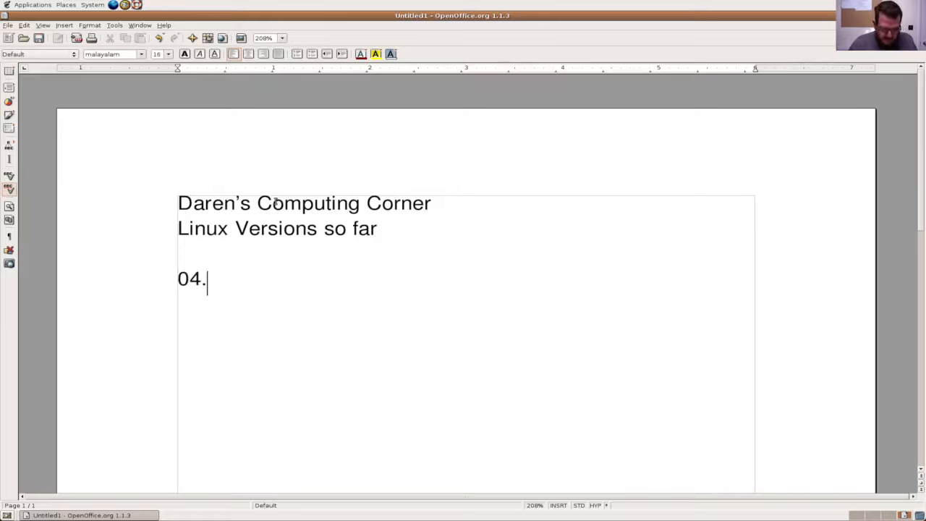
pyautogui.write('10:')
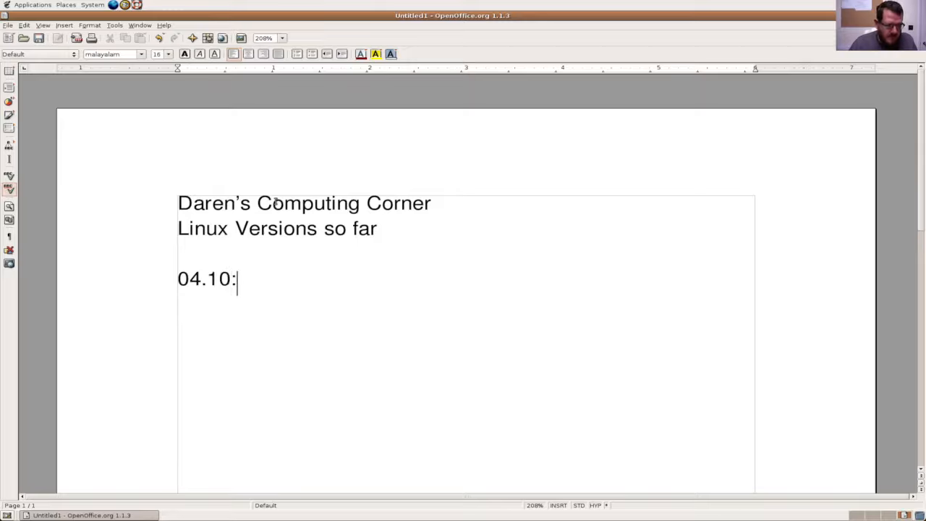
pyautogui.write(' Warty Warthog')
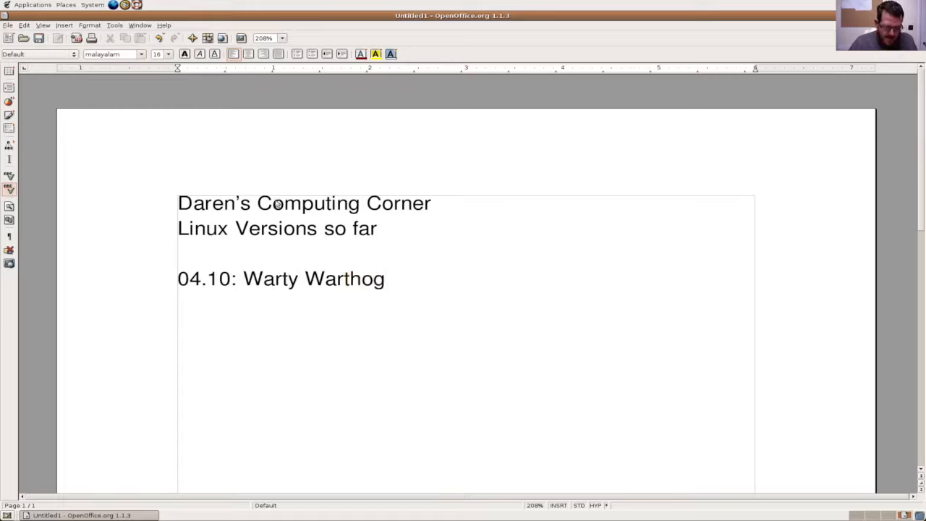
pyautogui.write(' (1')
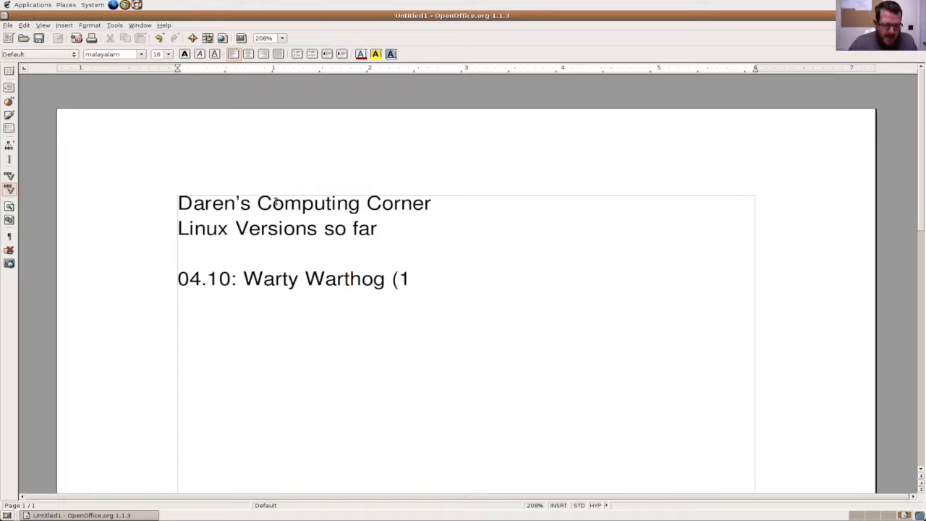
pyautogui.press('BackSpace')
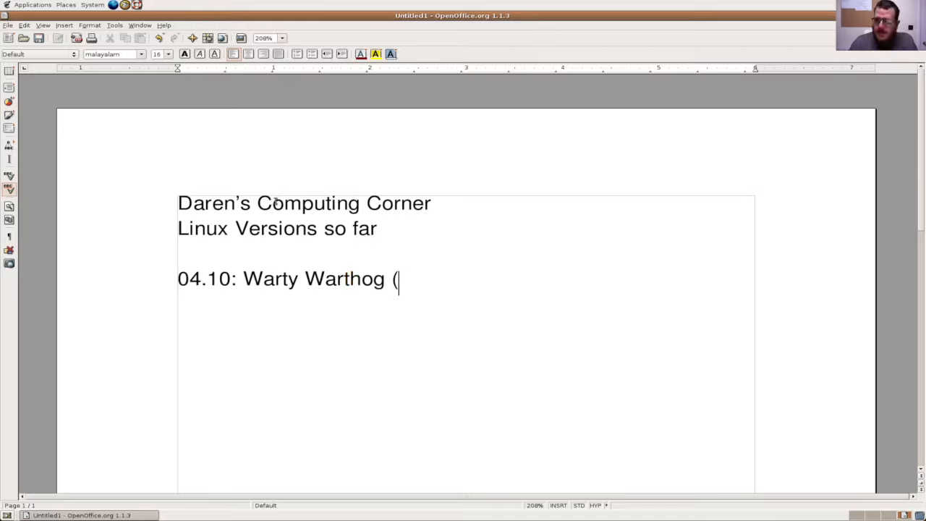
pyautogui.write('08')
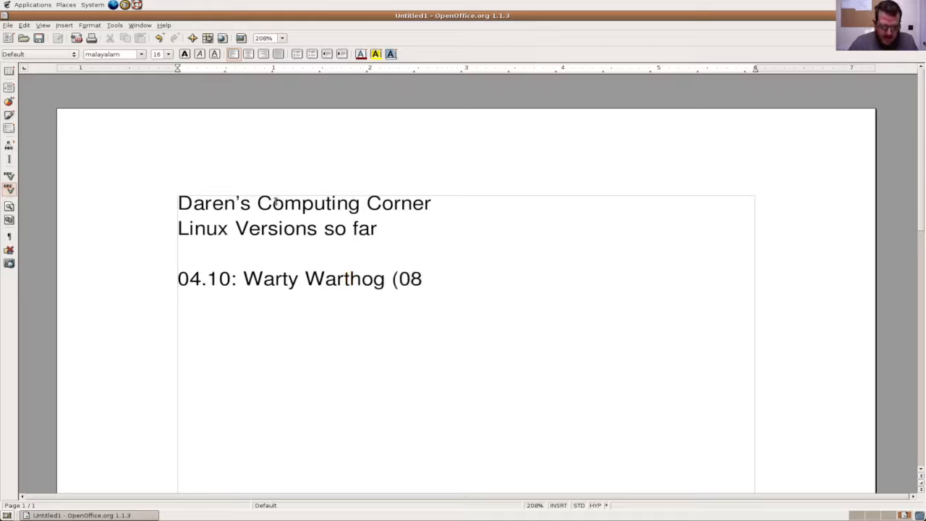
pyautogui.write('/10/20')
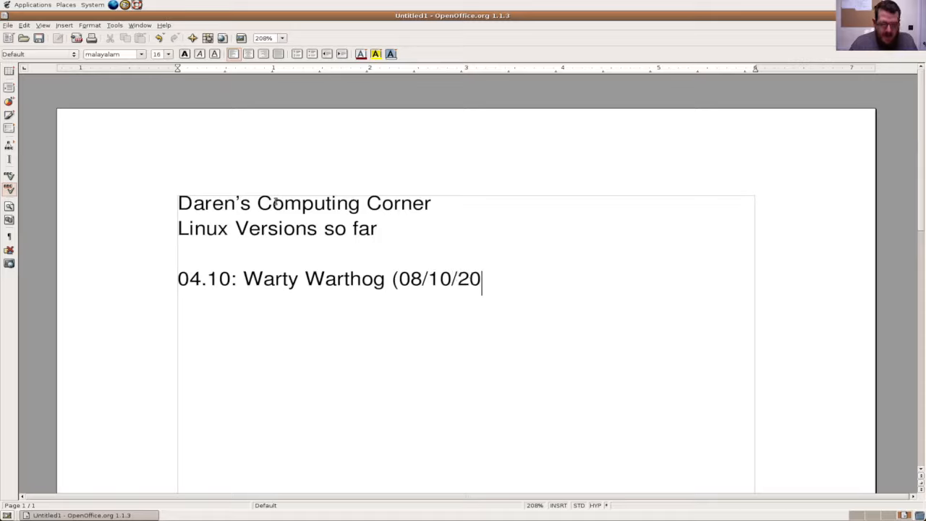
pyautogui.write('25)')
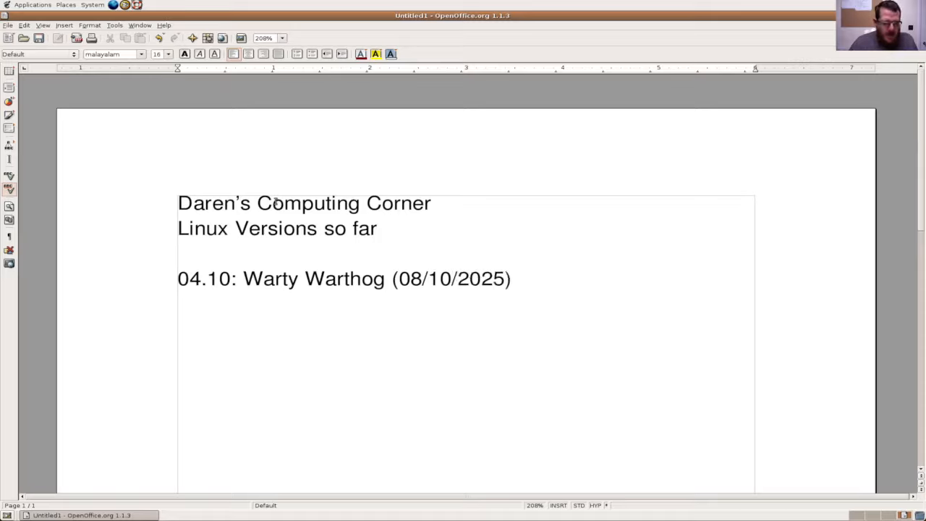
# Step: Add the line '05.04: Hoary Hedgehog (08/10/2025)' and review the page
pyautogui.press('Return')
pyautogui.write('05')
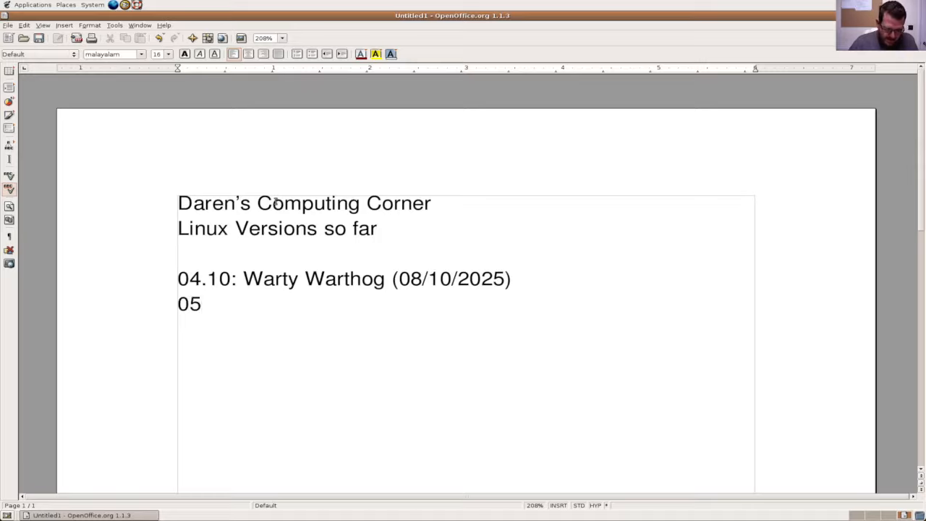
pyautogui.write('.04')
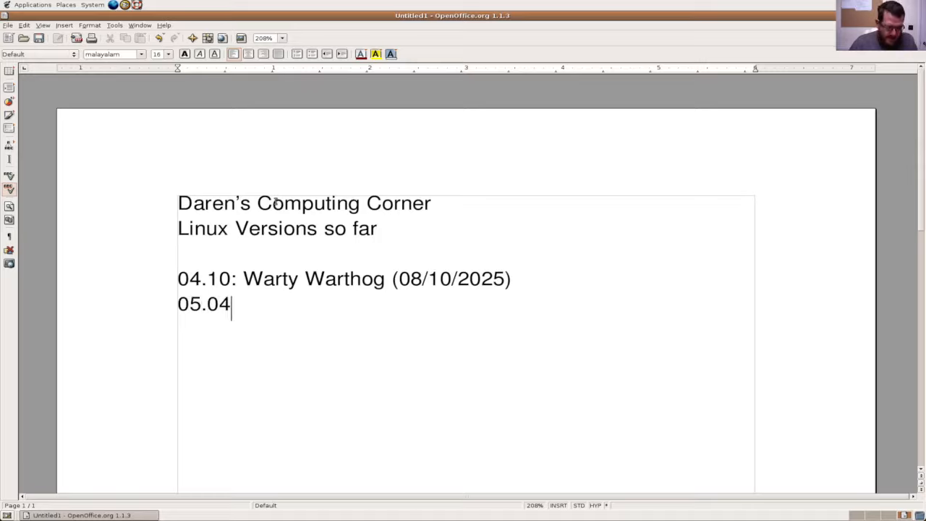
pyautogui.write(': Hoar')
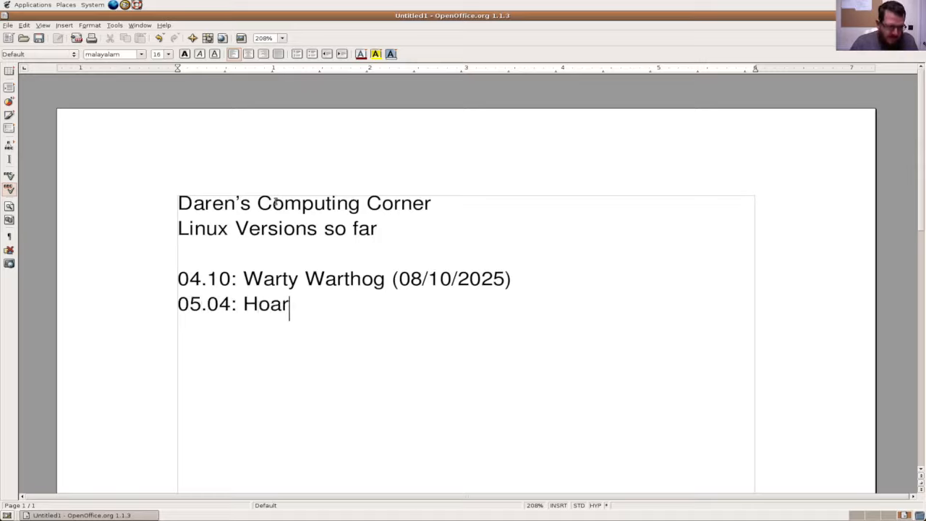
pyautogui.write('y Hedgehog')
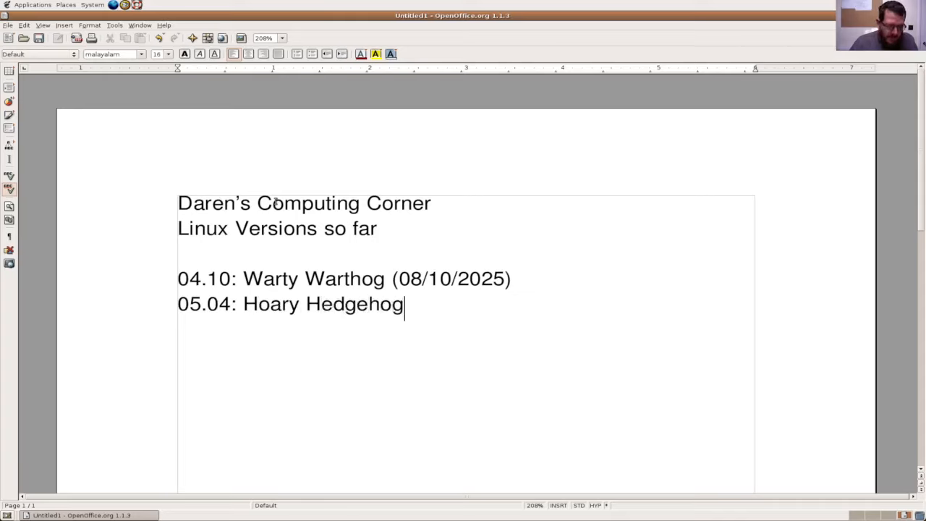
pyautogui.write(' (0')
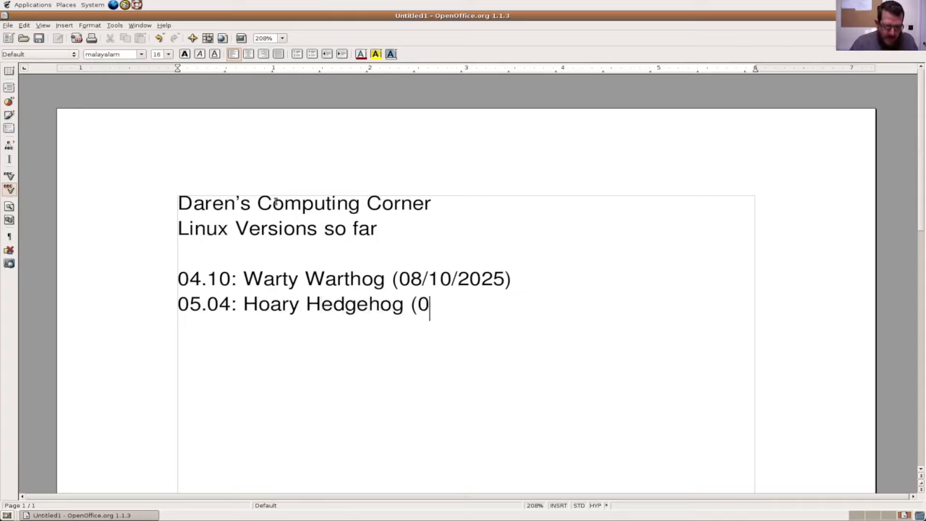
pyautogui.write('8/10/')
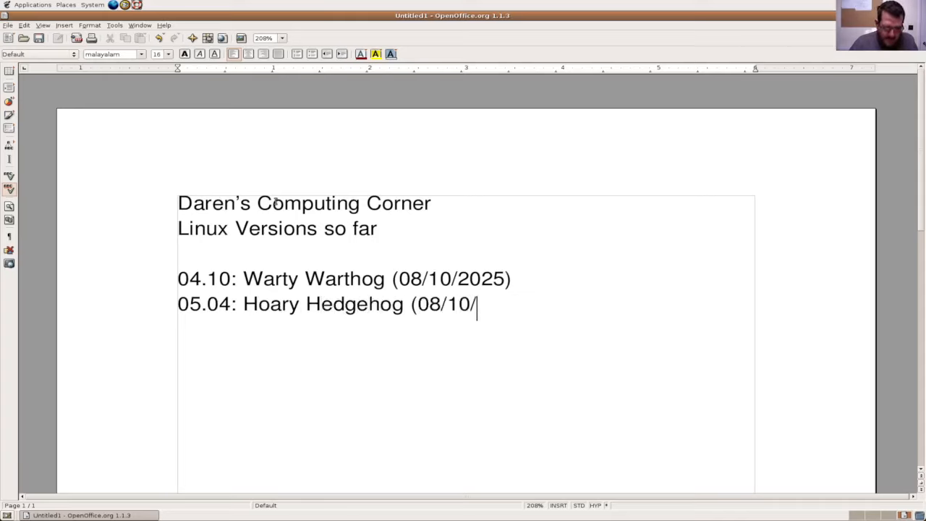
pyautogui.write('2025)')
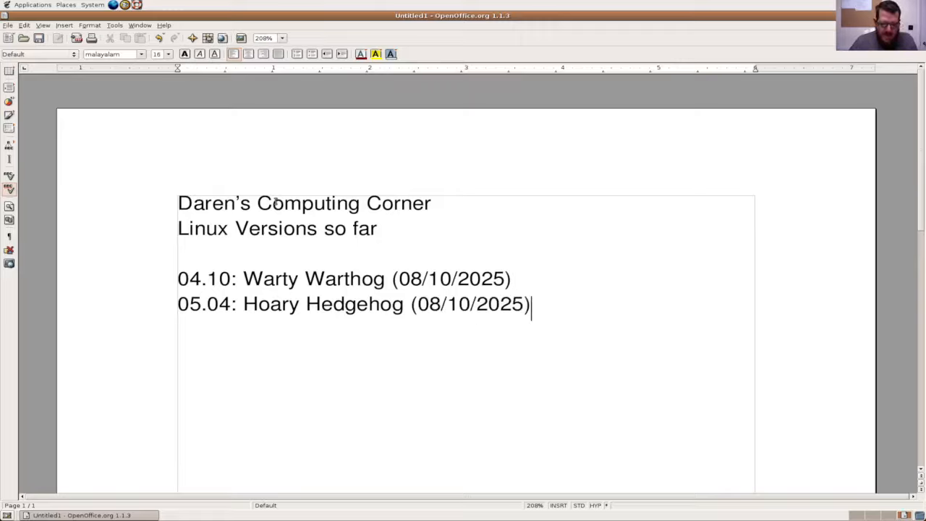
pyautogui.scroll(-4, 572, 134)
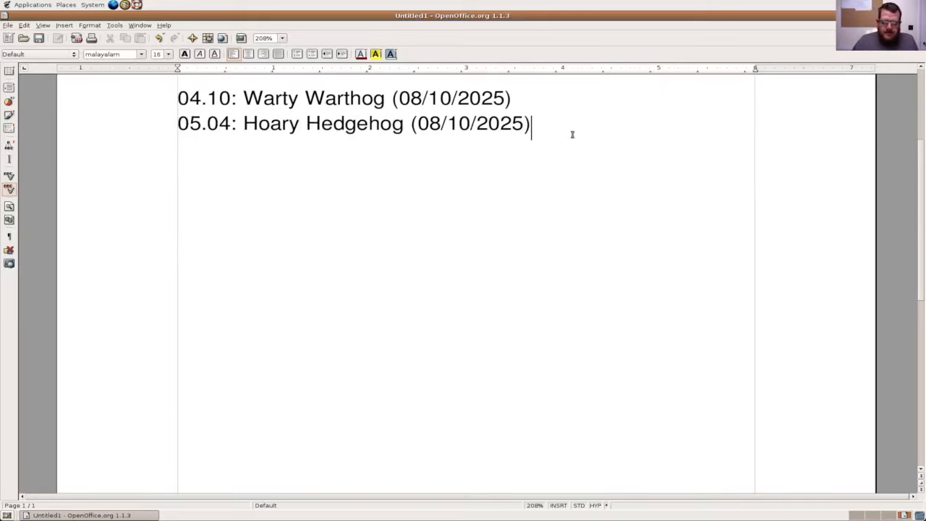
pyautogui.scroll(3, 572, 135)
pyautogui.scroll(1, 572, 135)
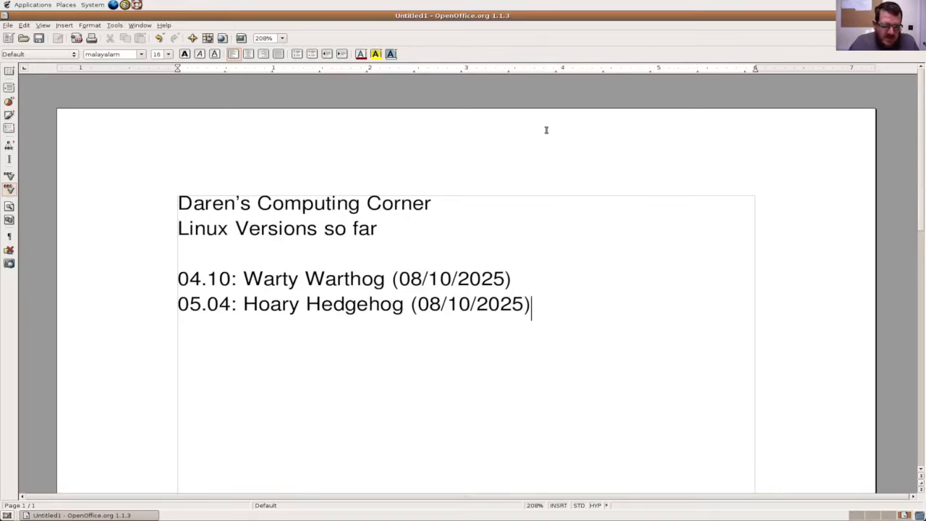
pyautogui.scroll(-1, 549, 128)
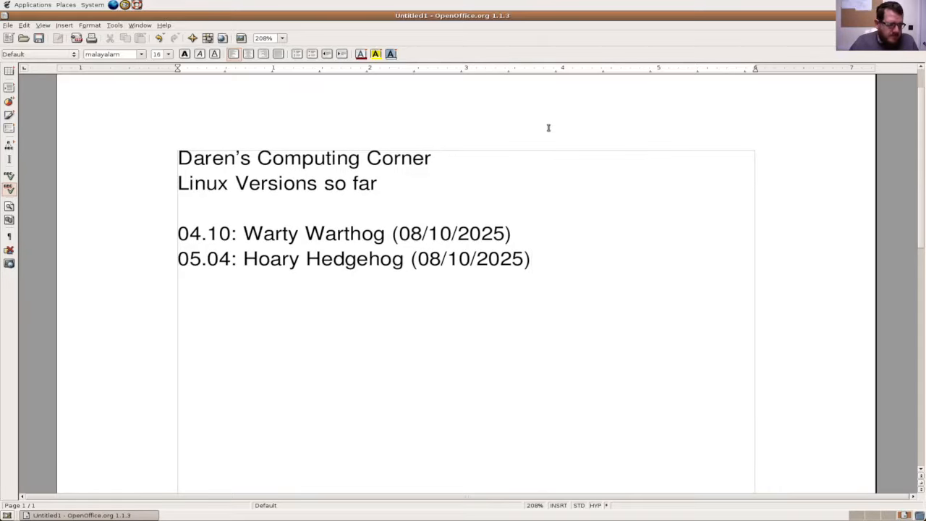
pyautogui.scroll(1, 548, 128)
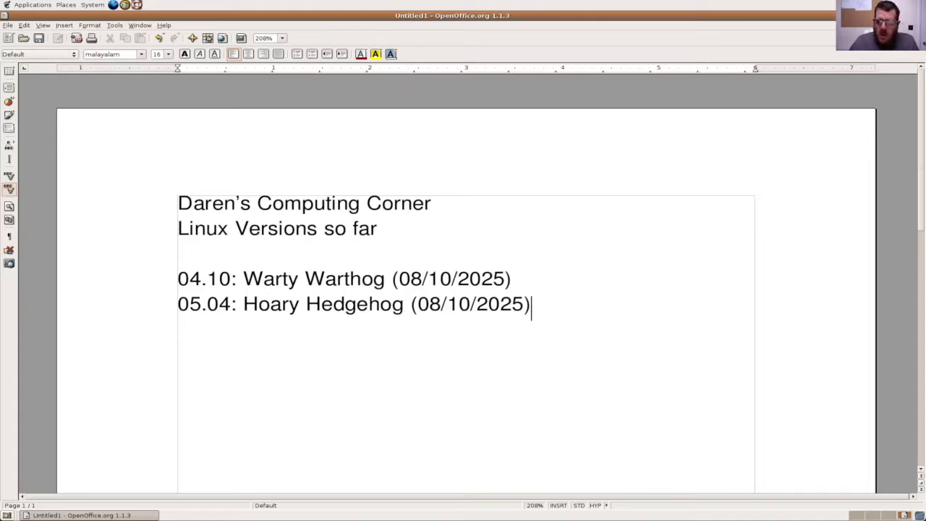
# Step: Close Writer without saving the document and bring up the Applications menu
pyautogui.click(920, 15)
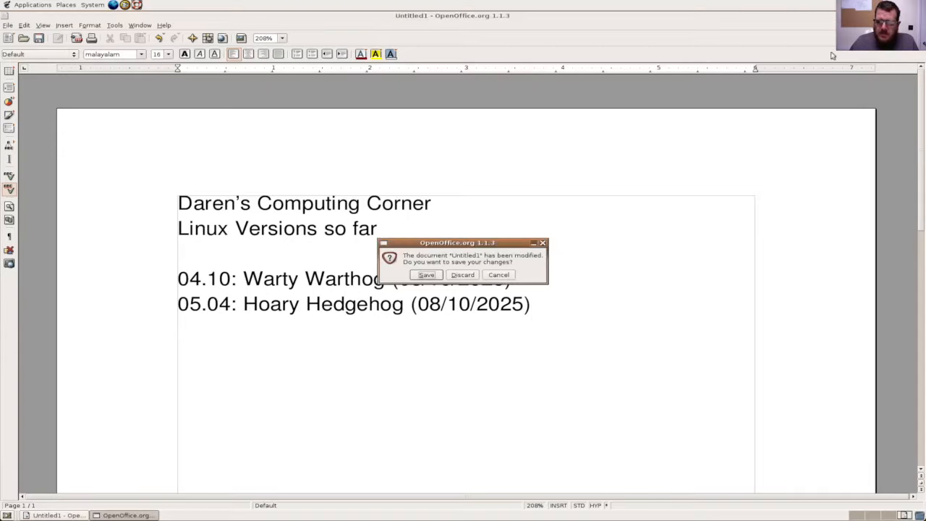
pyautogui.click(463, 275)
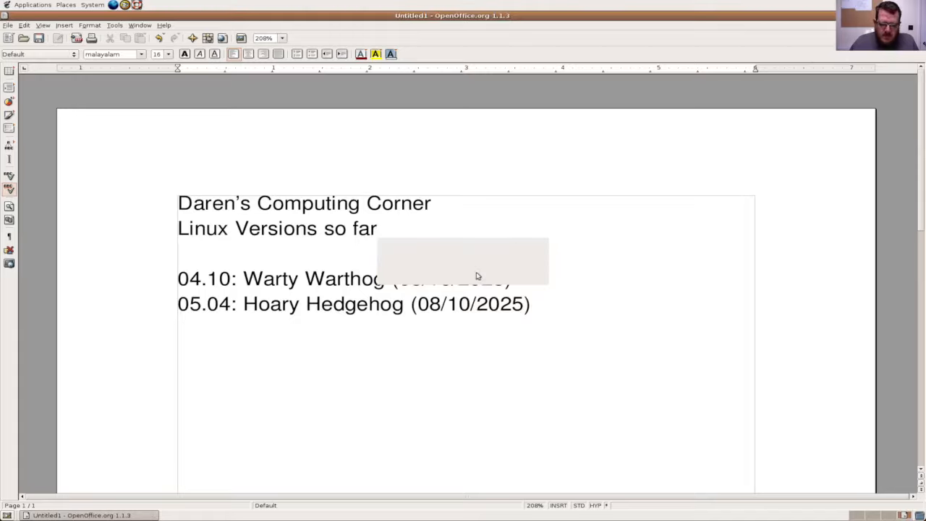
pyautogui.click(28, 6)
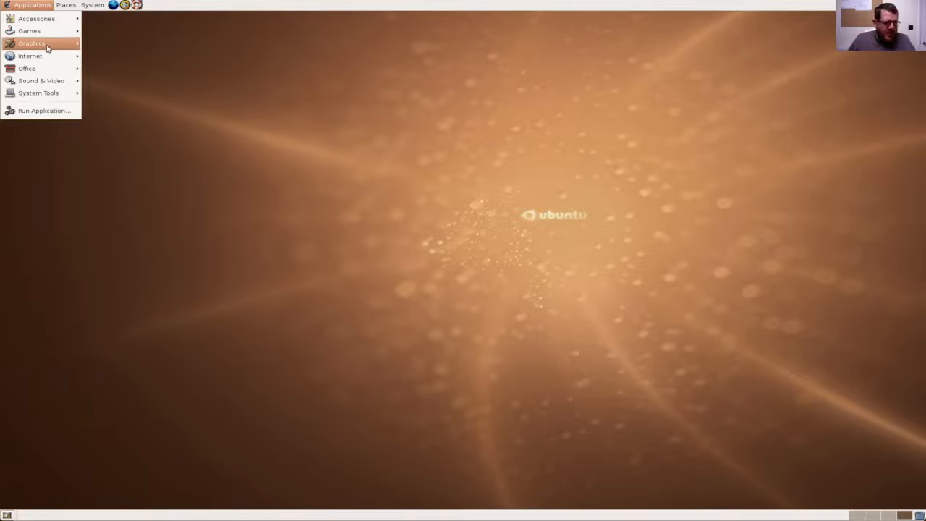
# Step: Launch GIMP from Graphics and dismiss the tip of the day
pyautogui.moveTo(49, 47)
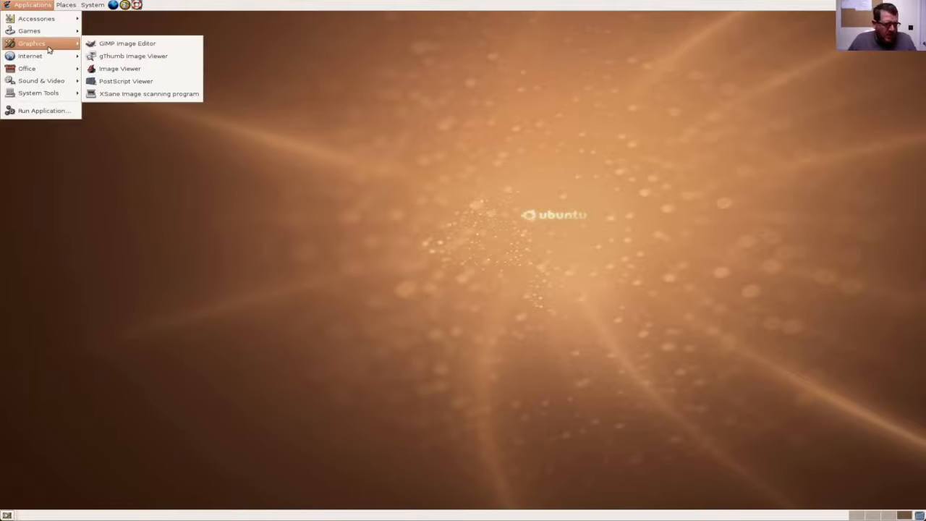
pyautogui.click(143, 44)
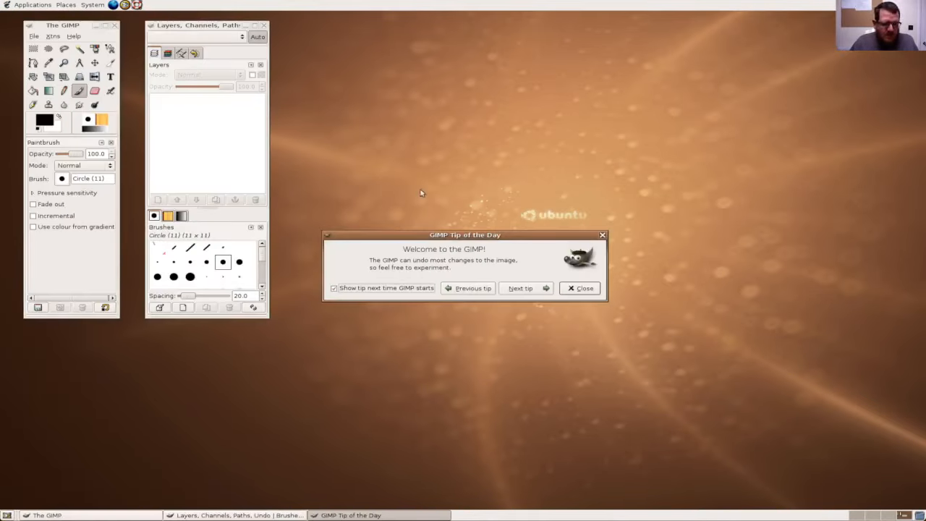
pyautogui.click(583, 288)
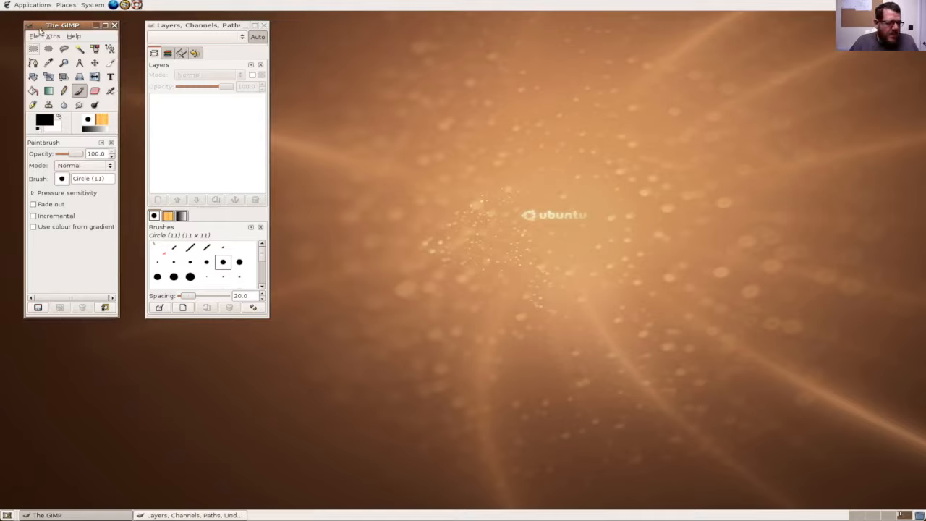
# Step: Create a new image from the 1024x768 template
pyautogui.click(34, 35)
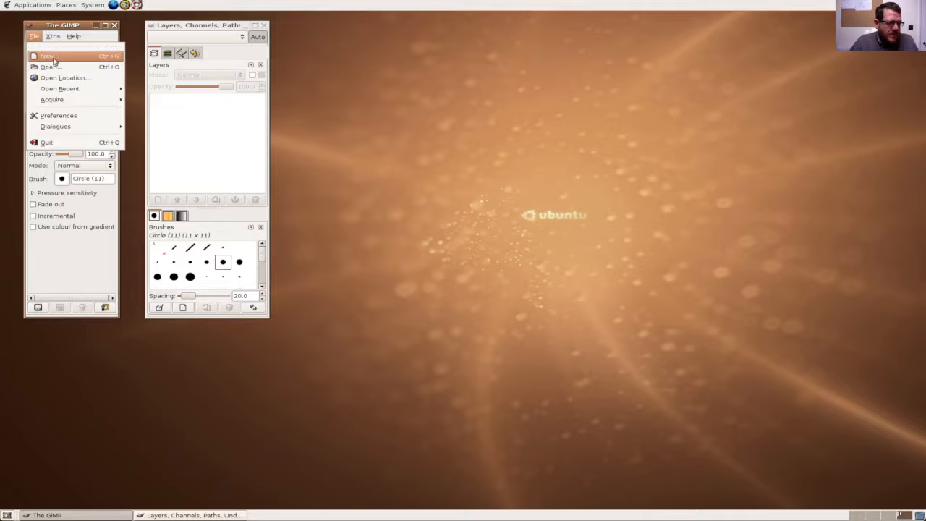
pyautogui.click(54, 58)
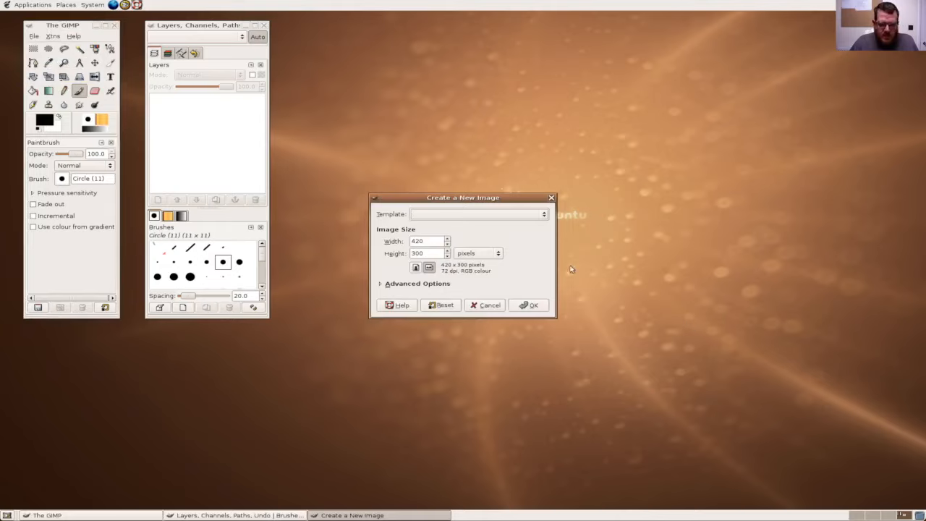
pyautogui.click(533, 215)
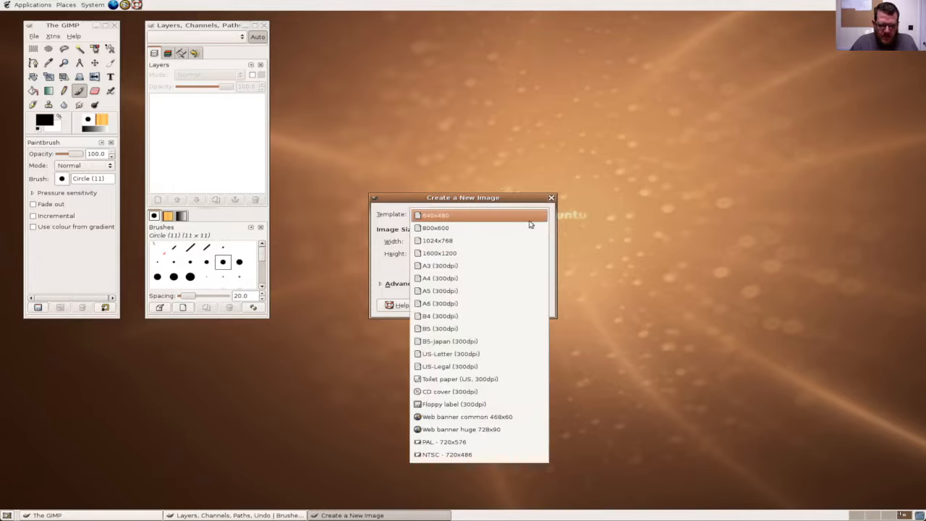
pyautogui.click(513, 242)
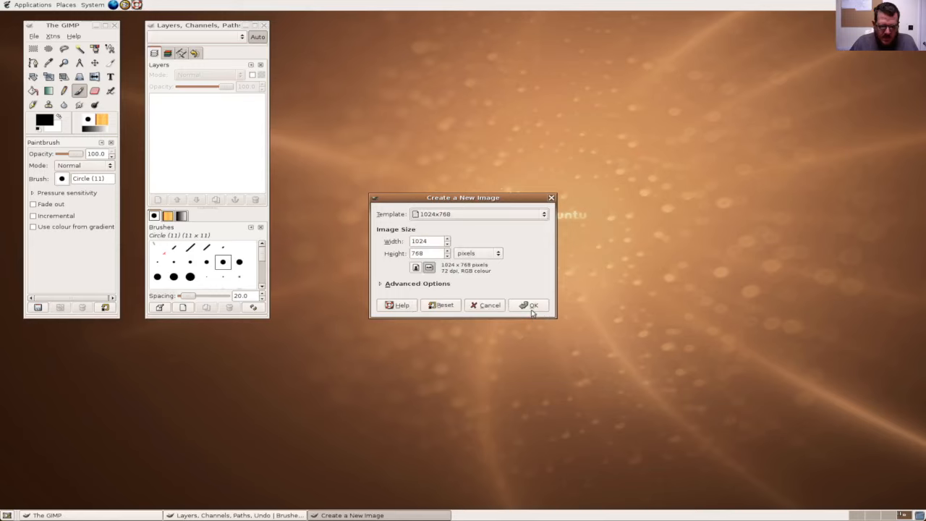
pyautogui.click(531, 307)
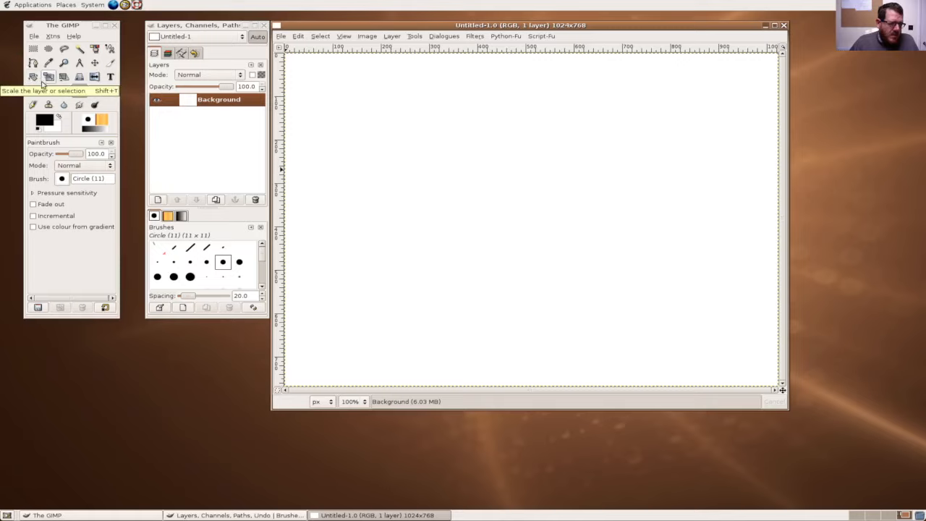
pyautogui.click(34, 105)
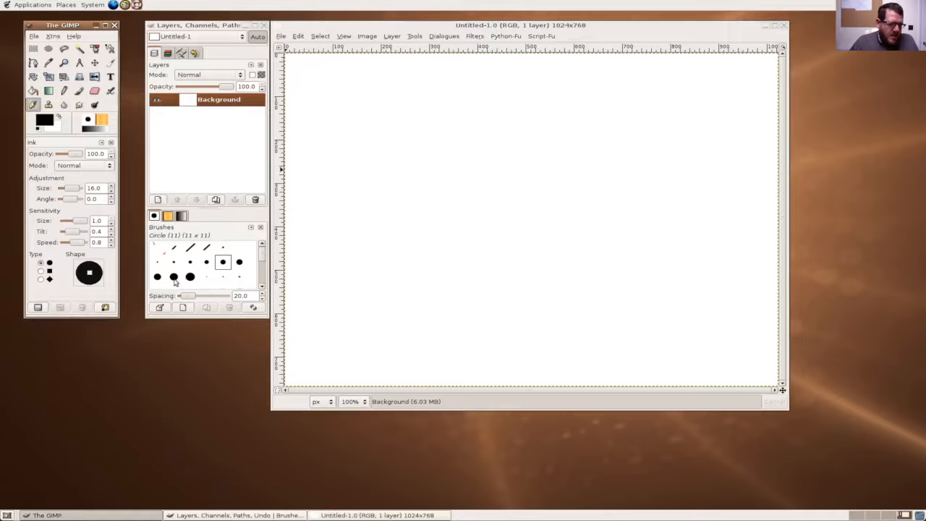
pyautogui.click(174, 278)
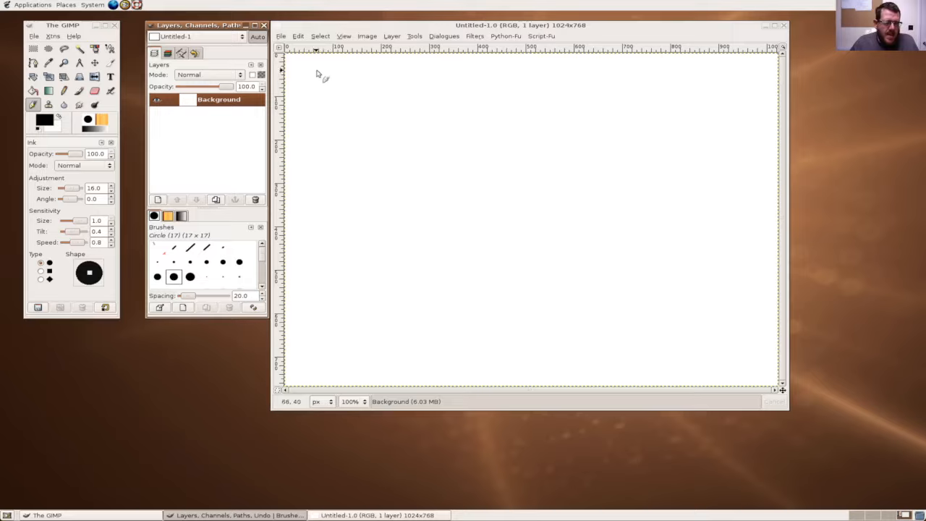
pyautogui.moveTo(305, 71); pyautogui.dragTo(305, 149)
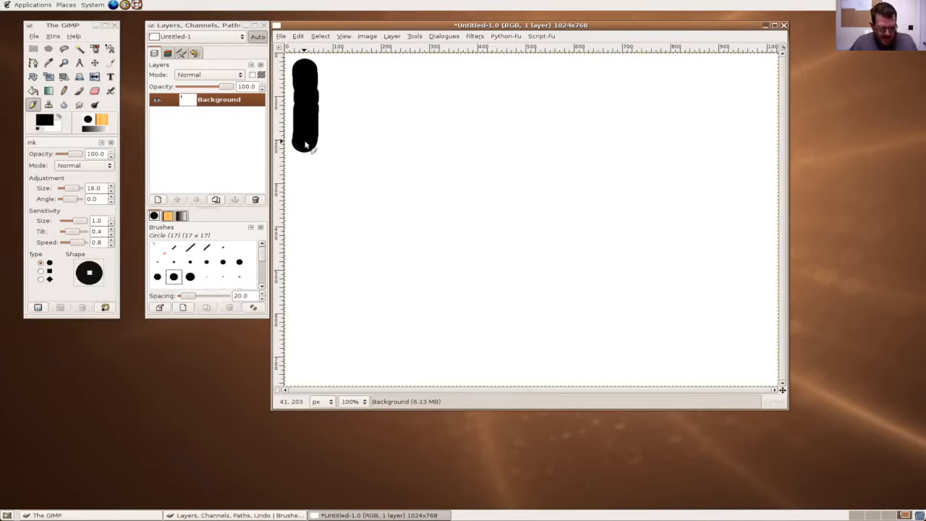
pyautogui.hotkey('ctrl', 'z')
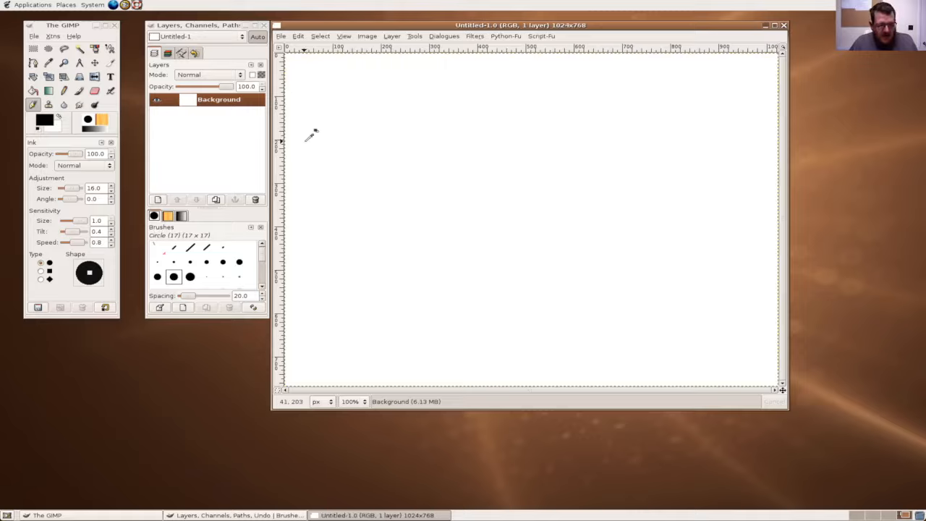
pyautogui.click(223, 264)
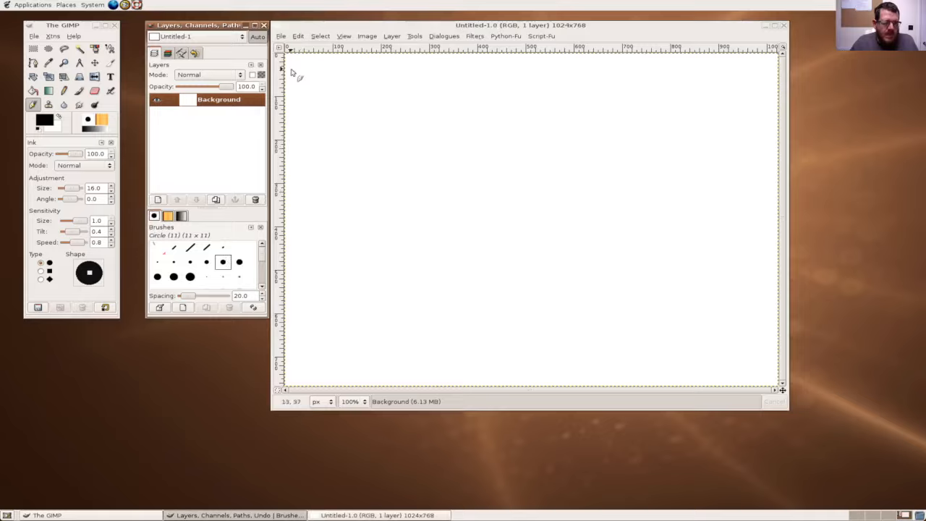
pyautogui.moveTo(296, 66); pyautogui.dragTo(295, 134)
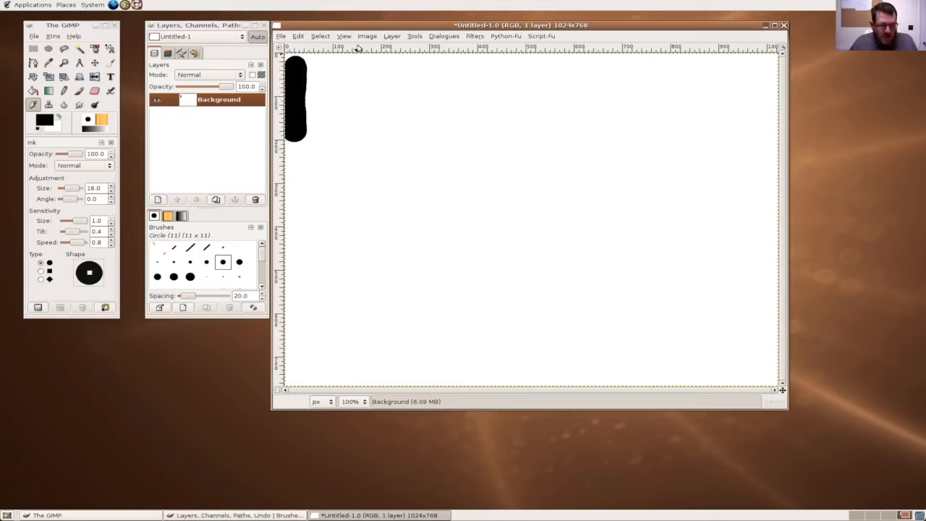
pyautogui.hotkey('ctrl', 'z')
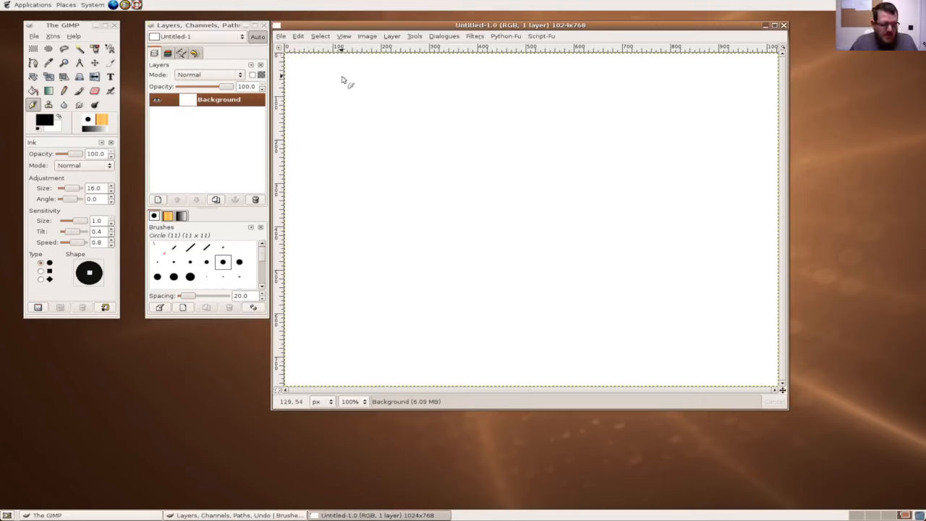
pyautogui.click(190, 262)
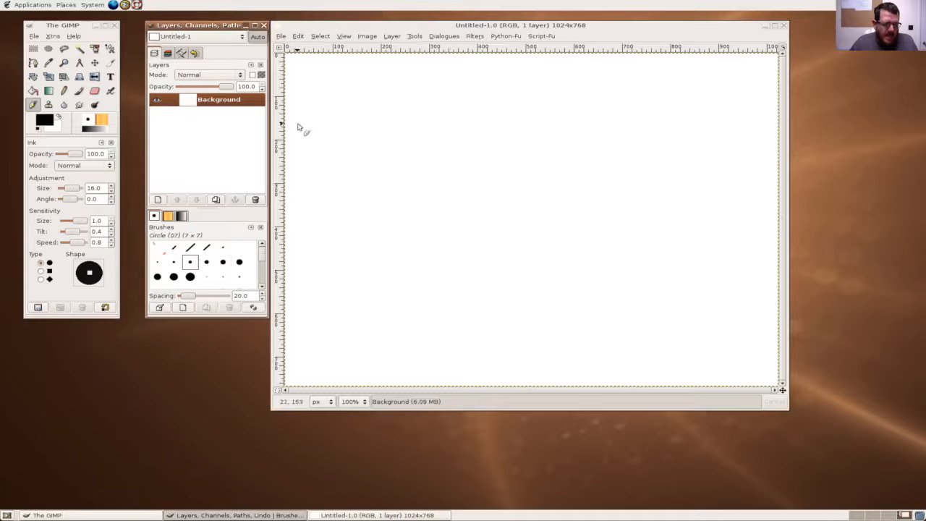
pyautogui.moveTo(315, 74); pyautogui.dragTo(315, 157)
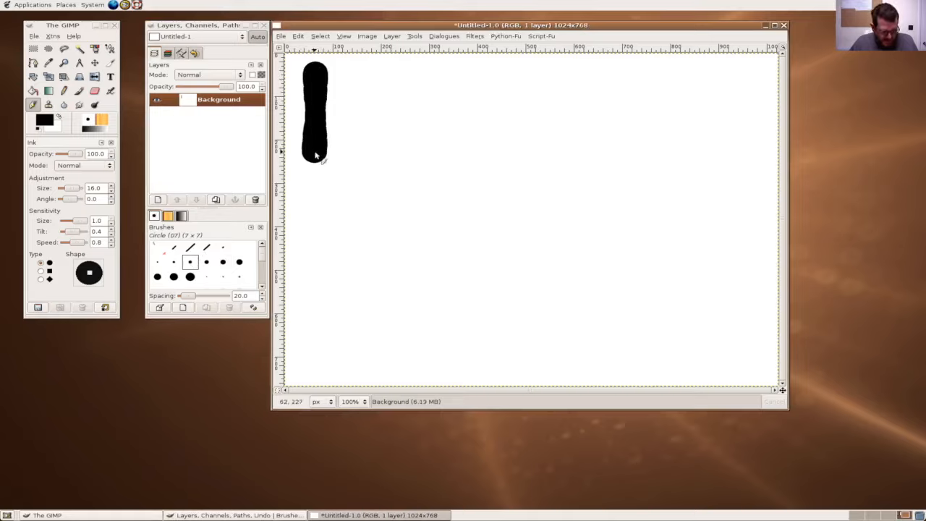
pyautogui.hotkey('ctrl', 'z')
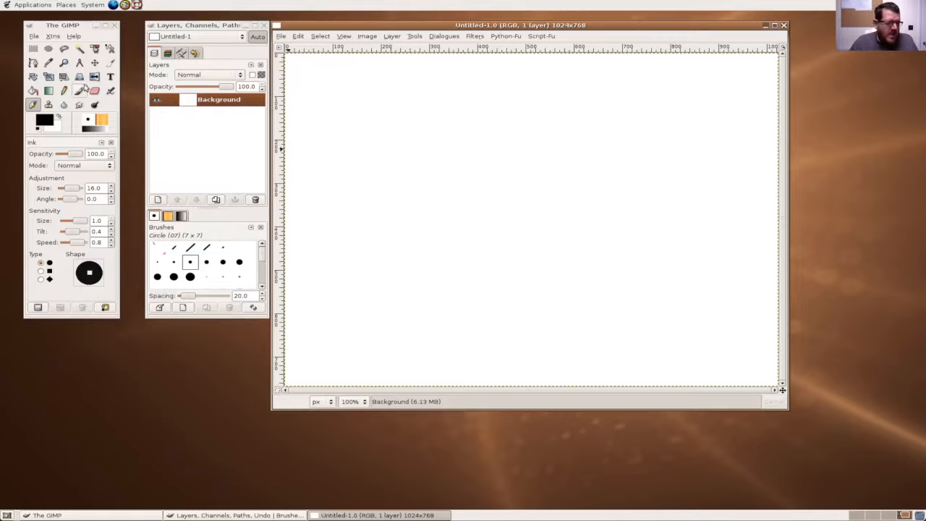
pyautogui.click(78, 90)
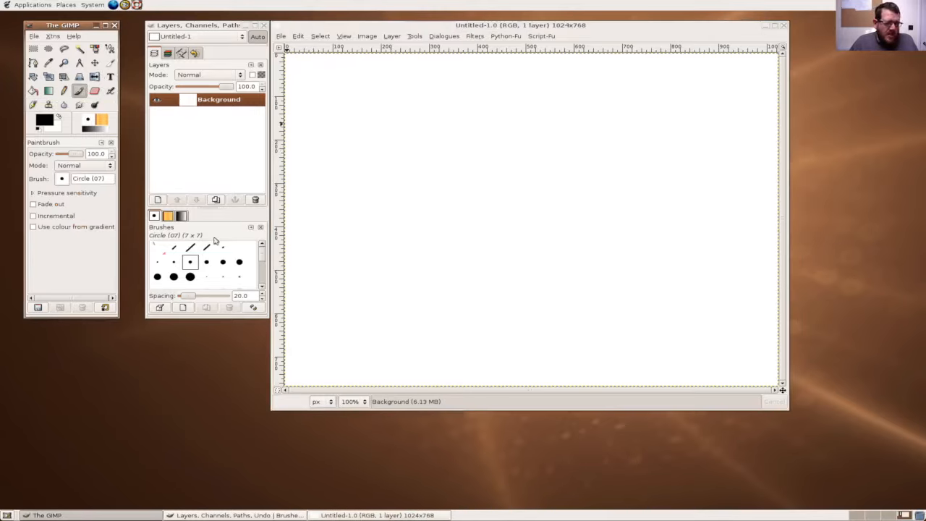
# Step: Pick the Circle (11) brush and paint a capital H near the top left
pyautogui.click(222, 262)
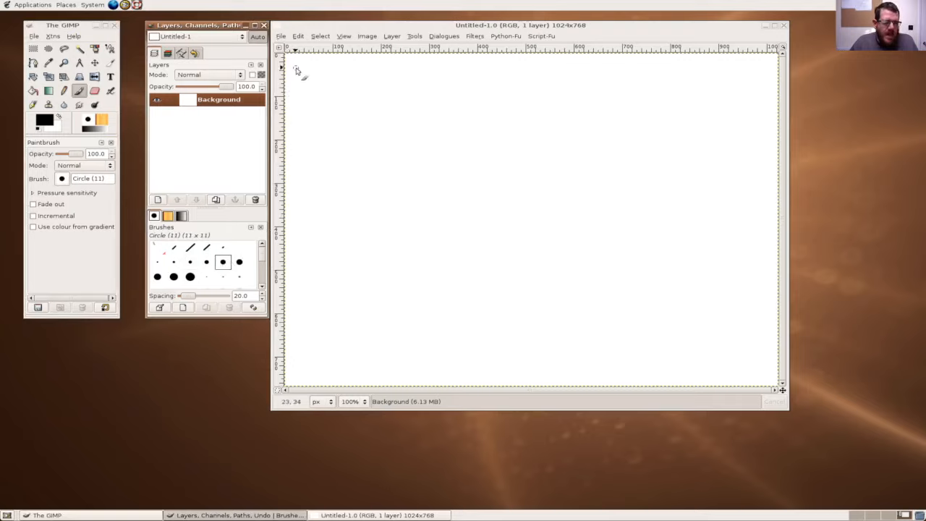
pyautogui.moveTo(298, 67); pyautogui.dragTo(298, 100)
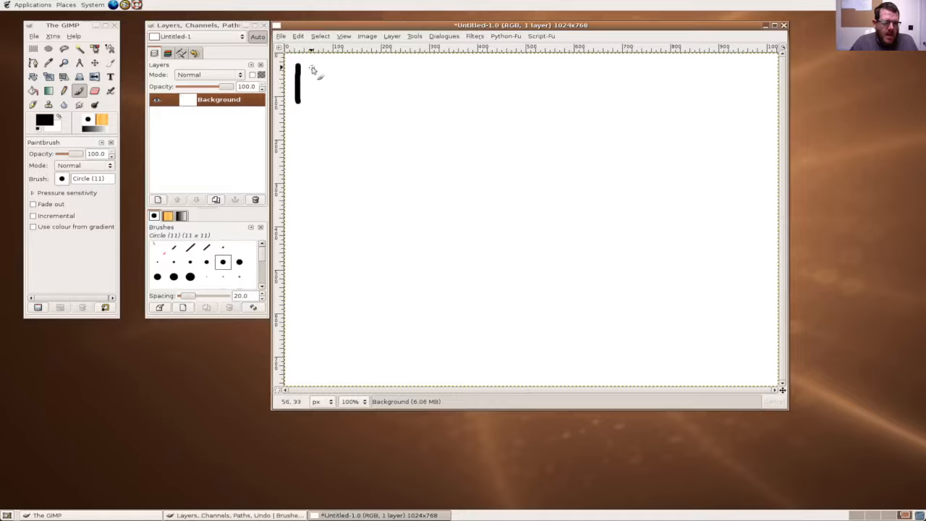
pyautogui.moveTo(317, 68); pyautogui.dragTo(316, 103)
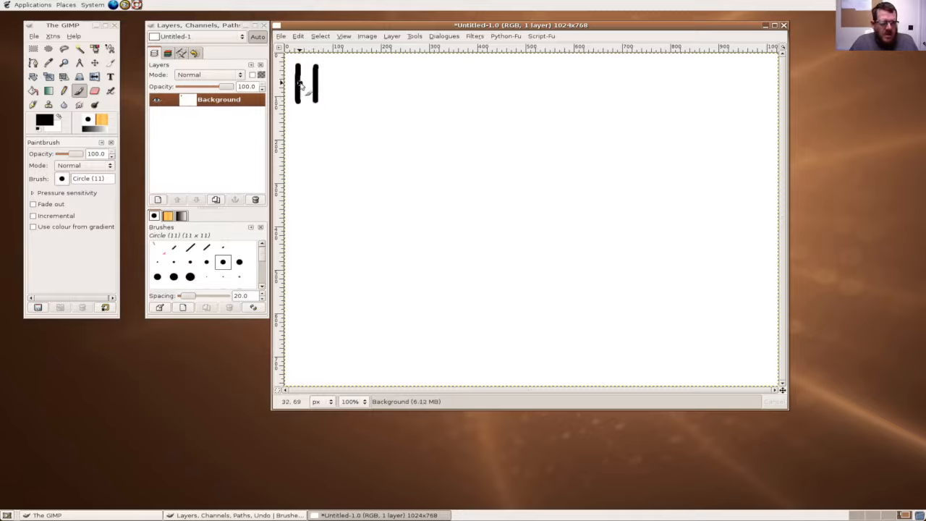
pyautogui.moveTo(300, 85)
pyautogui.mouseDown()
pyautogui.moveTo(339, 79)
pyautogui.moveTo(328, 85)
pyautogui.mouseUp()
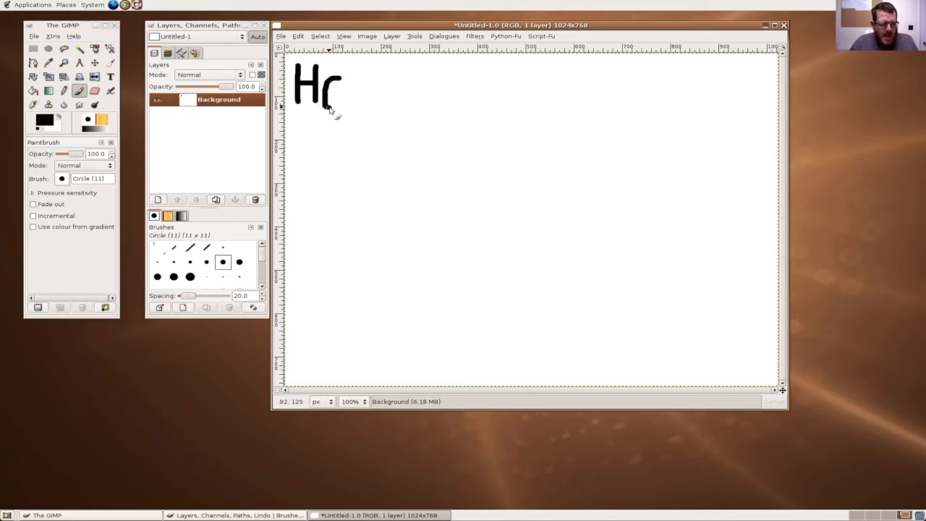
# Step: Undo the bad strokes after the H, repaint the o and add an r stroke
pyautogui.hotkey('ctrl', 'z')
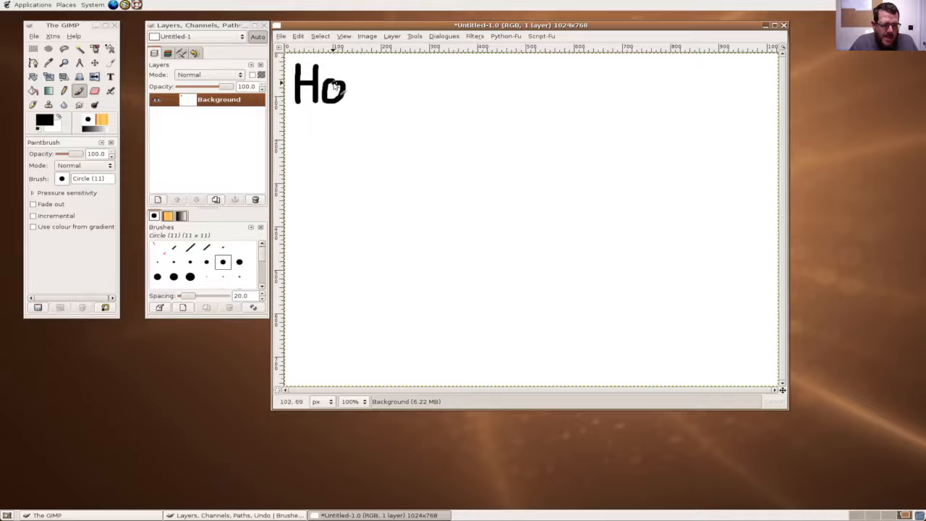
pyautogui.hotkey('ctrl', 'z')
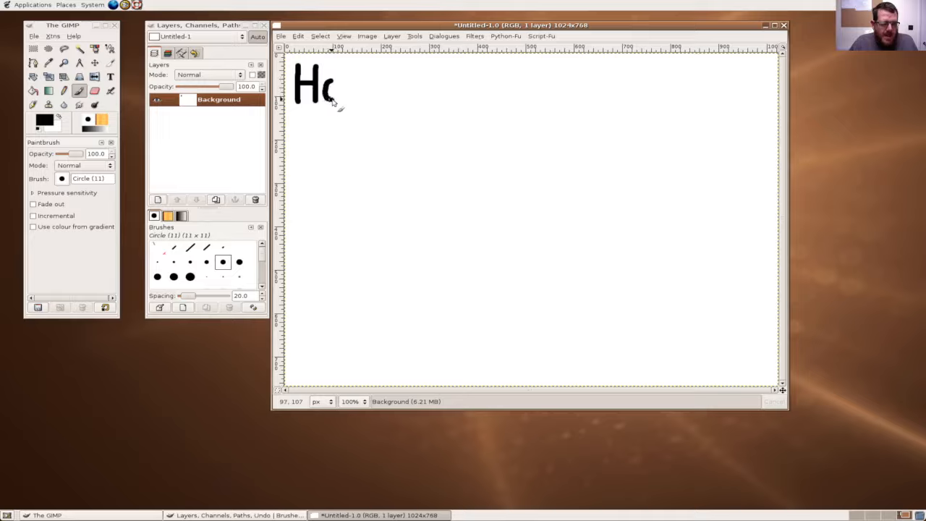
pyautogui.moveTo(346, 100)
pyautogui.mouseDown()
pyautogui.moveTo(347, 86)
pyautogui.moveTo(330, 83)
pyautogui.moveTo(361, 82)
pyautogui.moveTo(365, 92)
pyautogui.moveTo(354, 93)
pyautogui.moveTo(370, 100)
pyautogui.mouseUp()
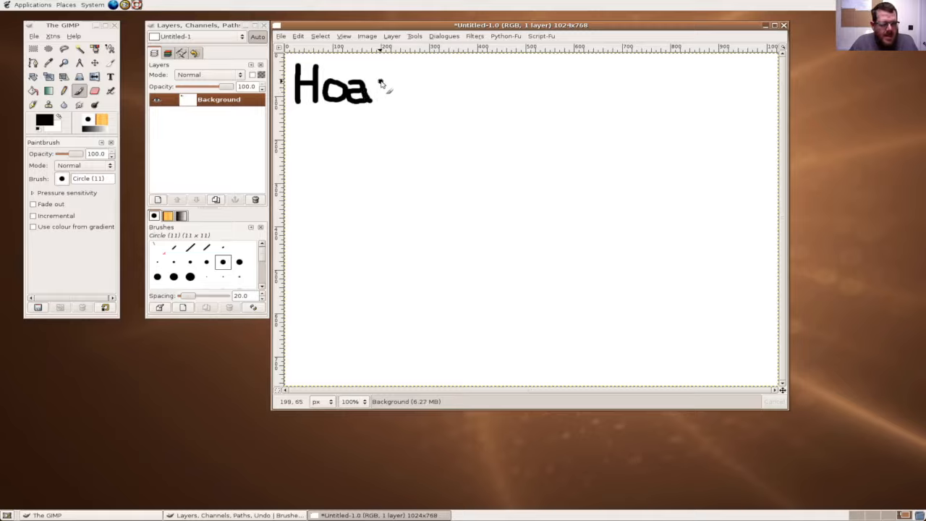
pyautogui.moveTo(381, 91); pyautogui.dragTo(383, 83)
# Step: Redraw the a and paint r and a curving-tailed y to complete 'Hoary'
pyautogui.hotkey('ctrl', 'z')
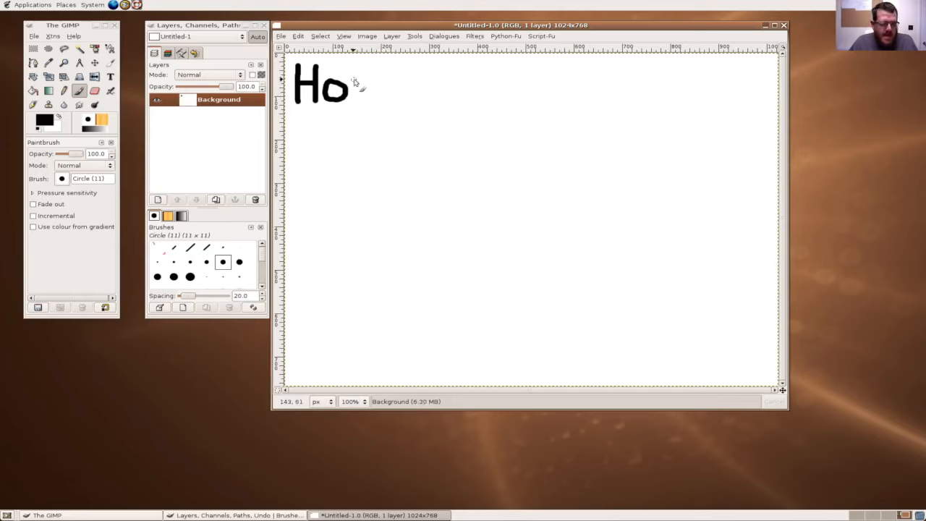
pyautogui.moveTo(355, 84)
pyautogui.mouseDown()
pyautogui.moveTo(364, 84)
pyautogui.moveTo(352, 102)
pyautogui.moveTo(367, 102)
pyautogui.moveTo(362, 93)
pyautogui.mouseUp()
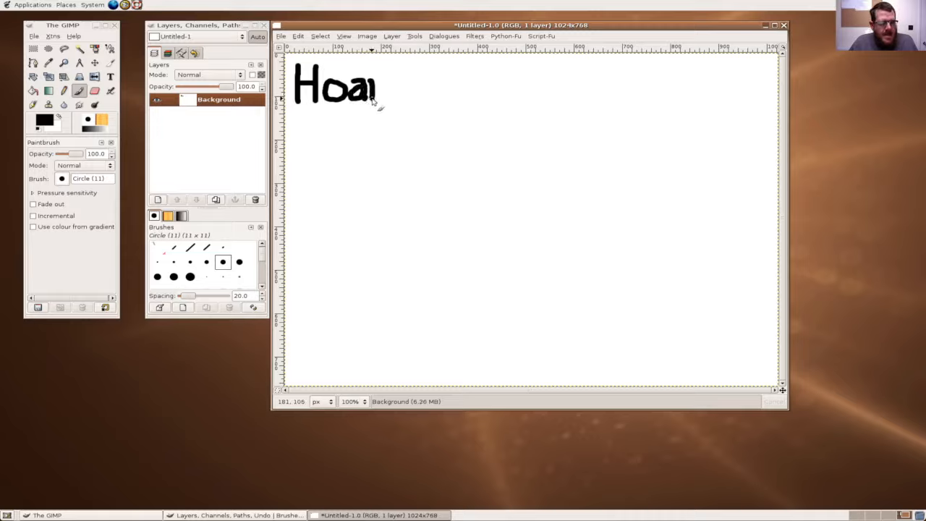
pyautogui.moveTo(380, 88); pyautogui.dragTo(389, 94)
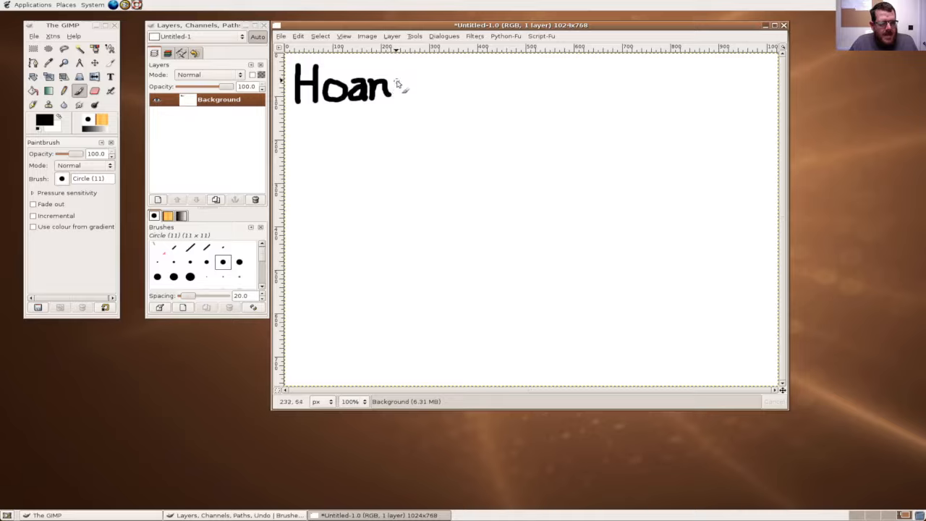
pyautogui.moveTo(396, 85)
pyautogui.mouseDown()
pyautogui.moveTo(400, 95)
pyautogui.moveTo(378, 124)
pyautogui.moveTo(358, 120)
pyautogui.mouseUp()
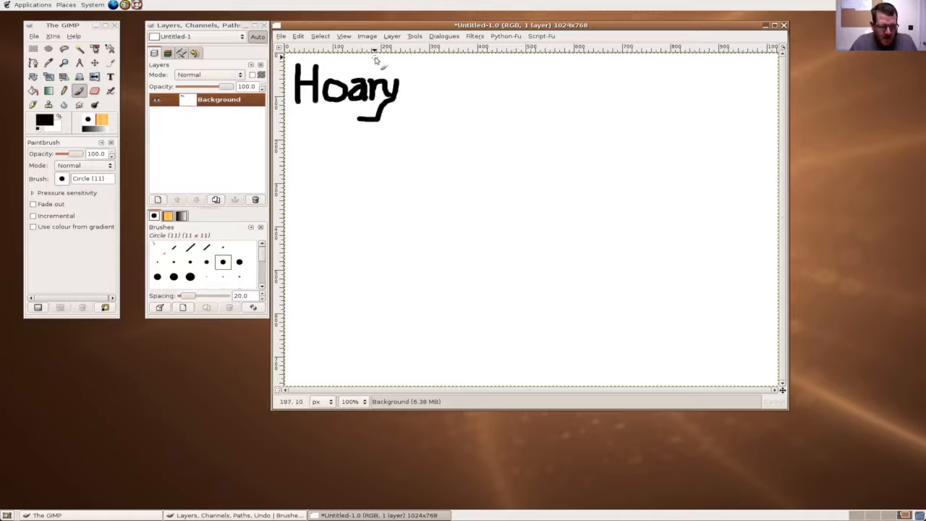
pyautogui.hotkey('ctrl', 'z')
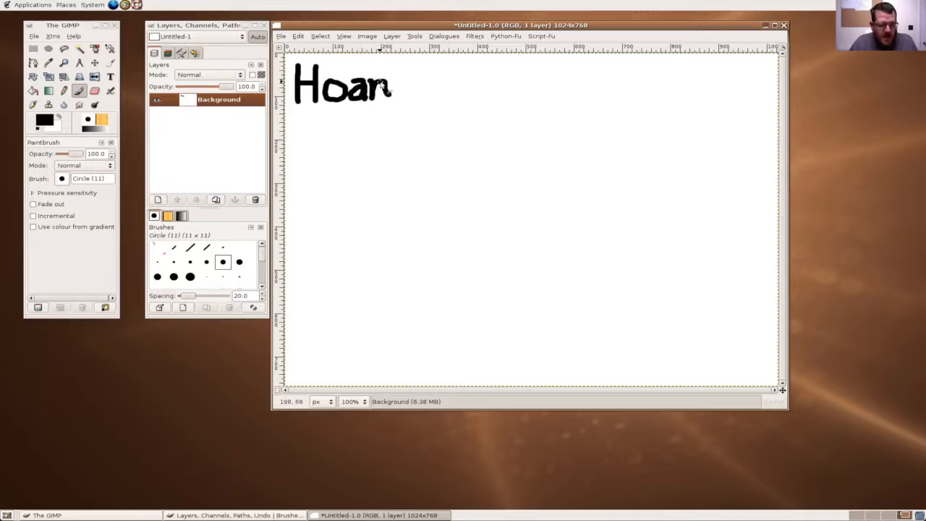
pyautogui.moveTo(395, 79)
pyautogui.mouseDown()
pyautogui.moveTo(399, 118)
pyautogui.moveTo(370, 128)
pyautogui.moveTo(349, 108)
pyautogui.mouseUp()
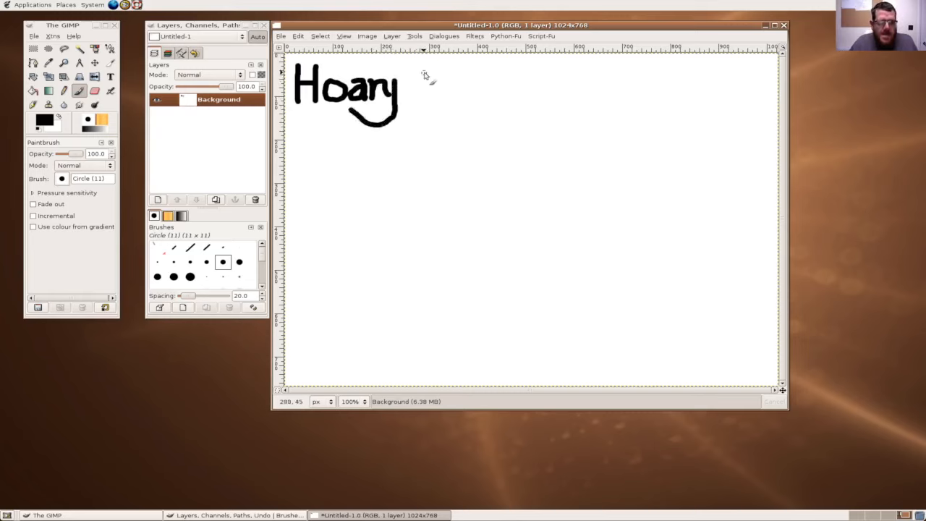
# Step: Paint the H of 'Hedgehog' and the strokes following it
pyautogui.moveTo(425, 72); pyautogui.dragTo(425, 102)
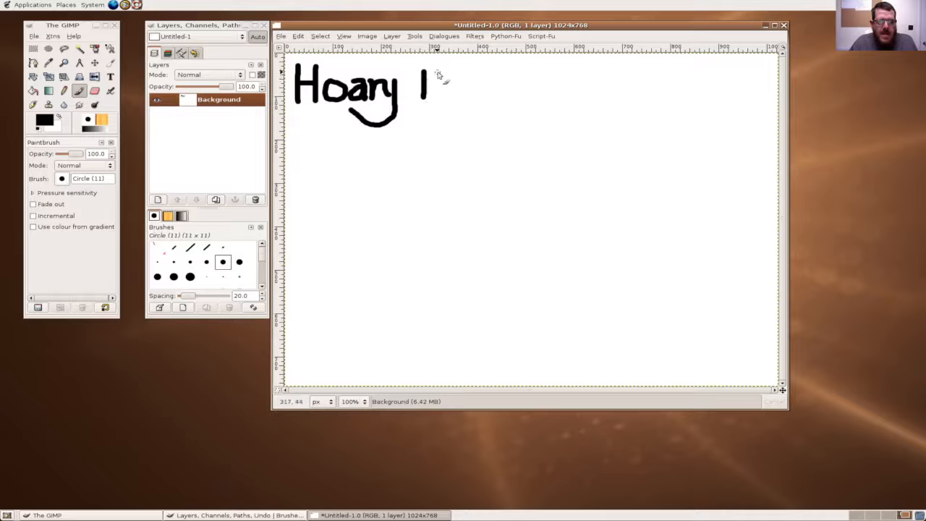
pyautogui.moveTo(436, 72)
pyautogui.mouseDown()
pyautogui.moveTo(438, 102)
pyautogui.moveTo(432, 87)
pyautogui.moveTo(460, 86)
pyautogui.moveTo(452, 78)
pyautogui.moveTo(446, 94)
pyautogui.moveTo(465, 86)
pyautogui.moveTo(467, 101)
pyautogui.moveTo(481, 101)
pyautogui.moveTo(480, 70)
pyautogui.mouseUp()
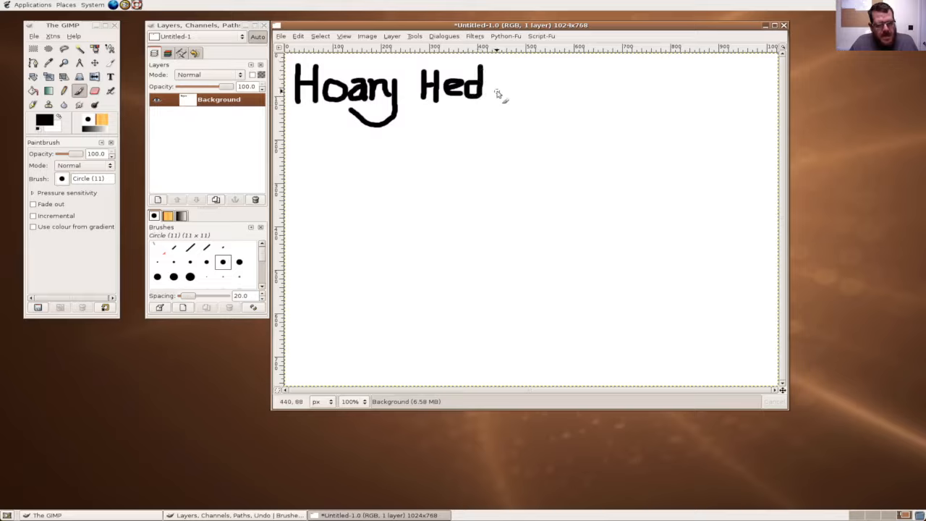
pyautogui.moveTo(497, 85); pyautogui.dragTo(479, 100)
# Step: Undo the stray strokes after 'Hed', try Fuzzy Select, and test the Paintbrush
pyautogui.press('u')
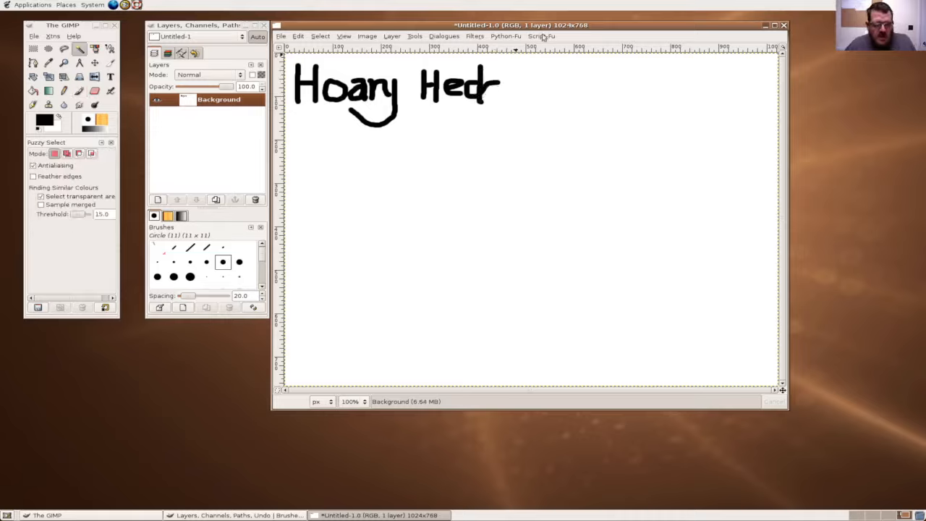
pyautogui.hotkey('ctrl', 'z')
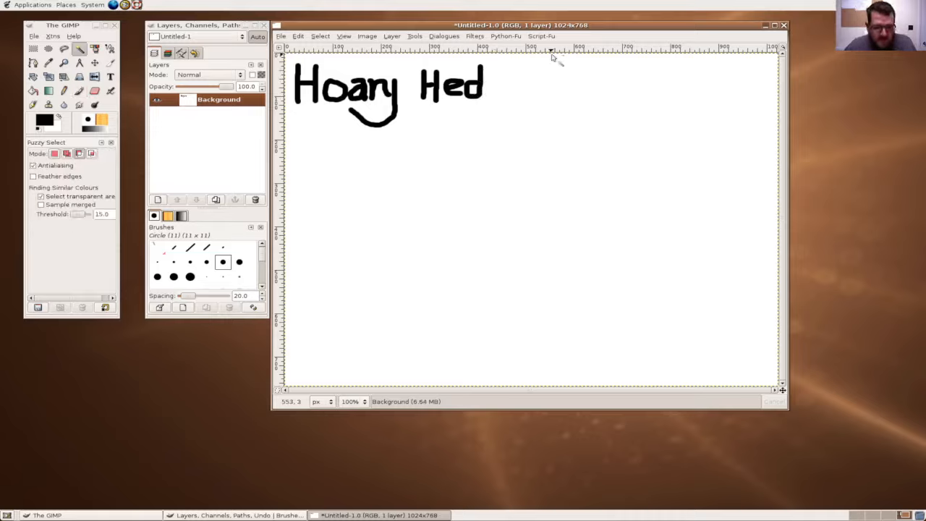
pyautogui.click(499, 85)
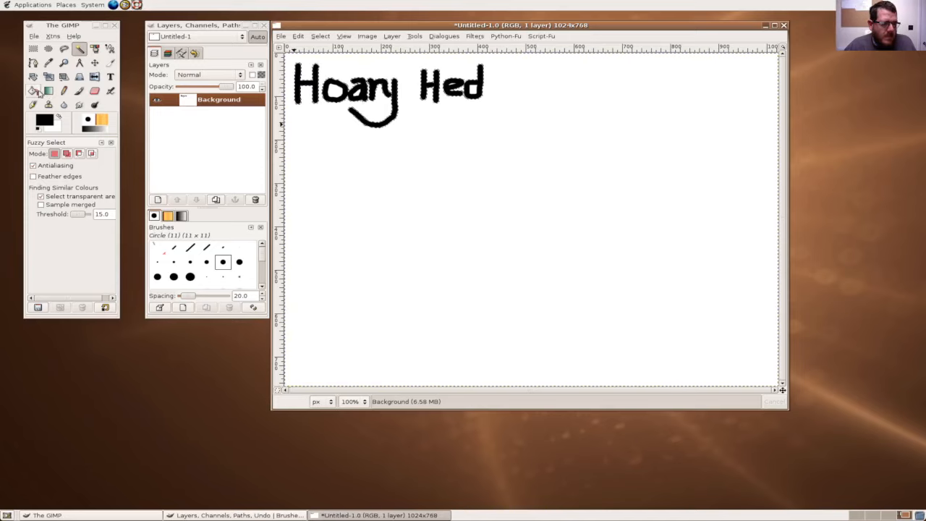
pyautogui.click(79, 90)
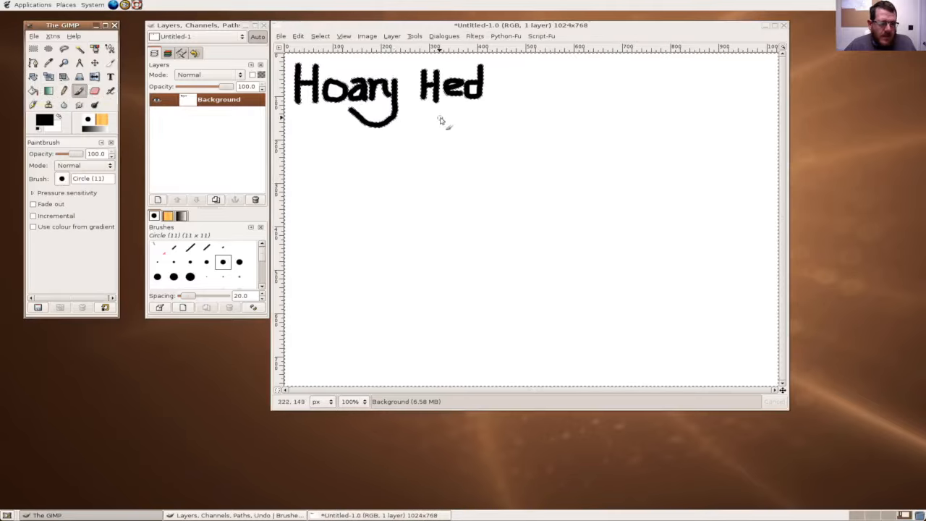
pyautogui.click(534, 162)
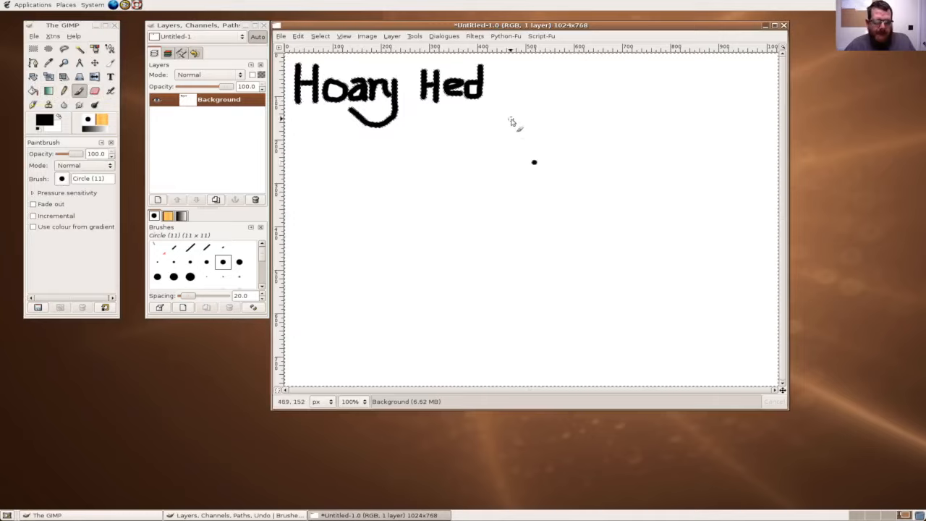
pyautogui.hotkey('ctrl', 'z')
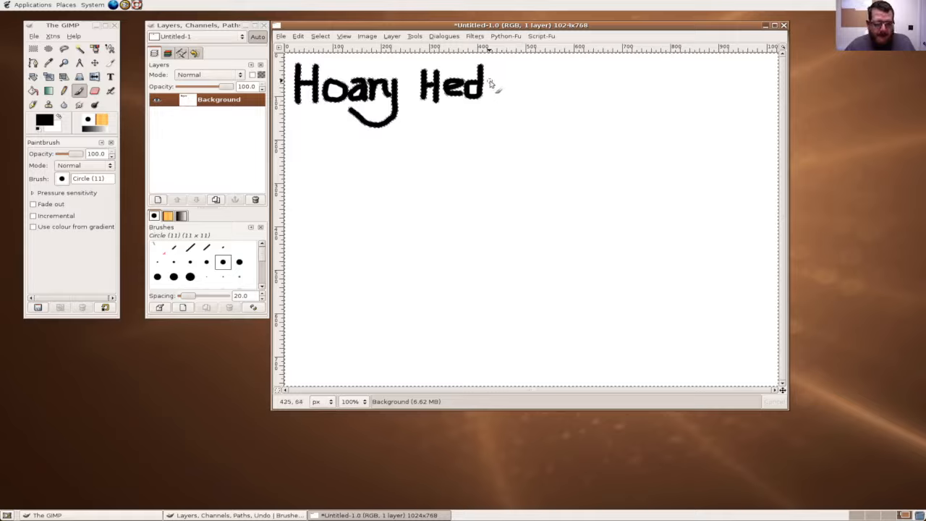
# Step: Try painting the letters after 'Hed' and undo the misdrawn strokes
pyautogui.moveTo(505, 85); pyautogui.dragTo(495, 83)
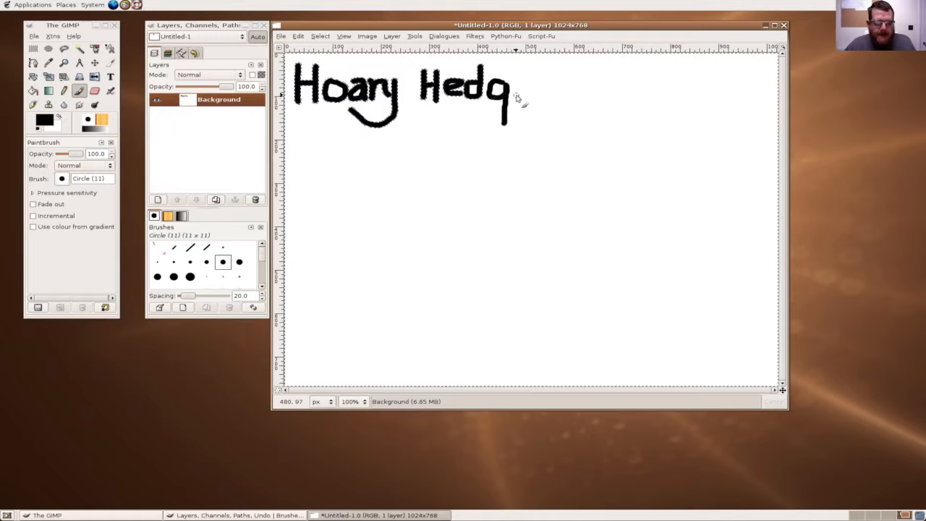
pyautogui.moveTo(514, 96); pyautogui.dragTo(533, 90)
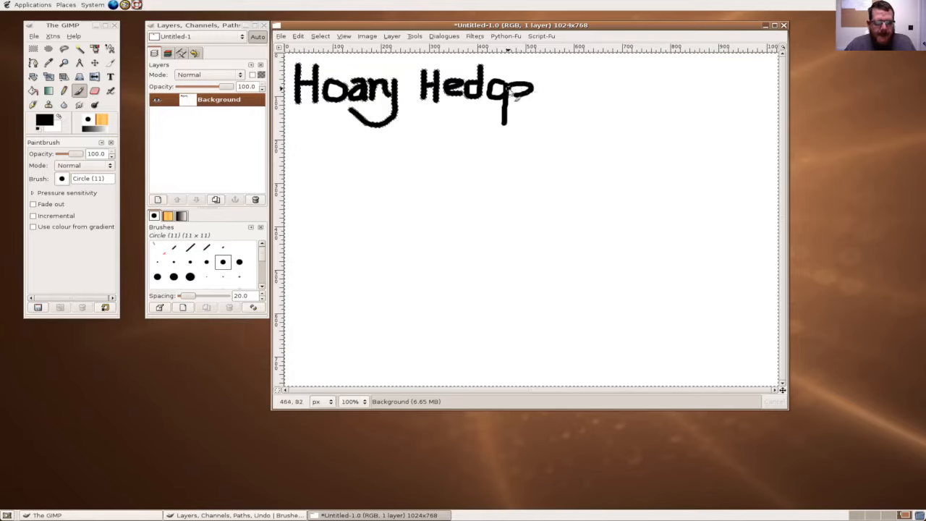
pyautogui.hotkey('ctrl', 'z')
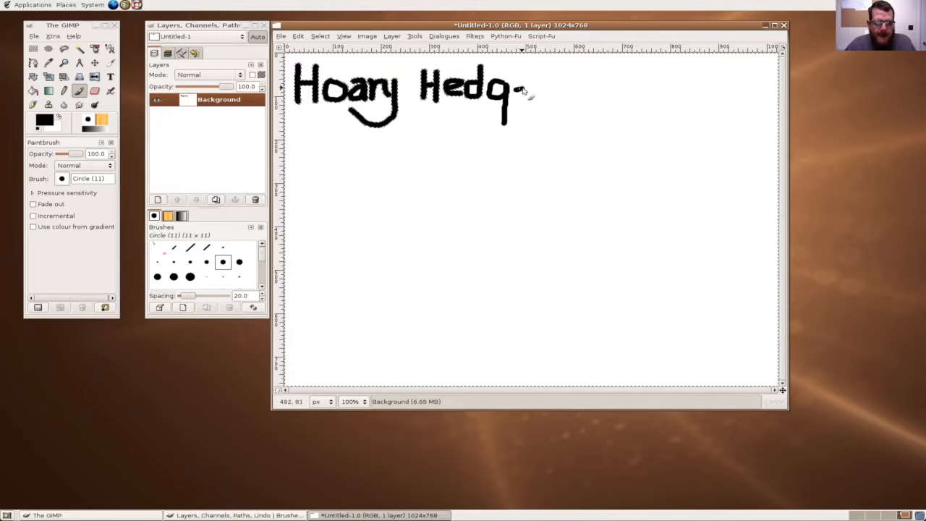
pyautogui.moveTo(513, 92); pyautogui.dragTo(538, 111)
pyautogui.hotkey('ctrl', 'z')
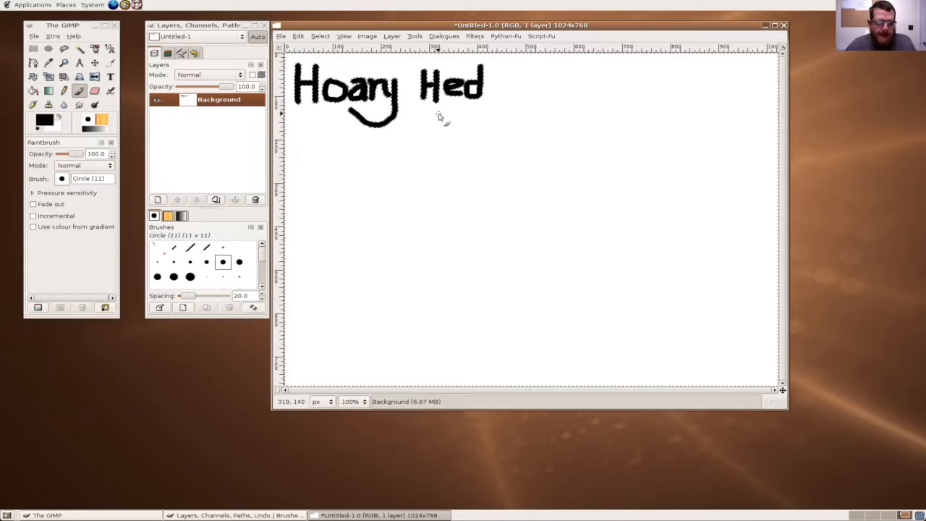
pyautogui.hotkey('ctrl', 'z')
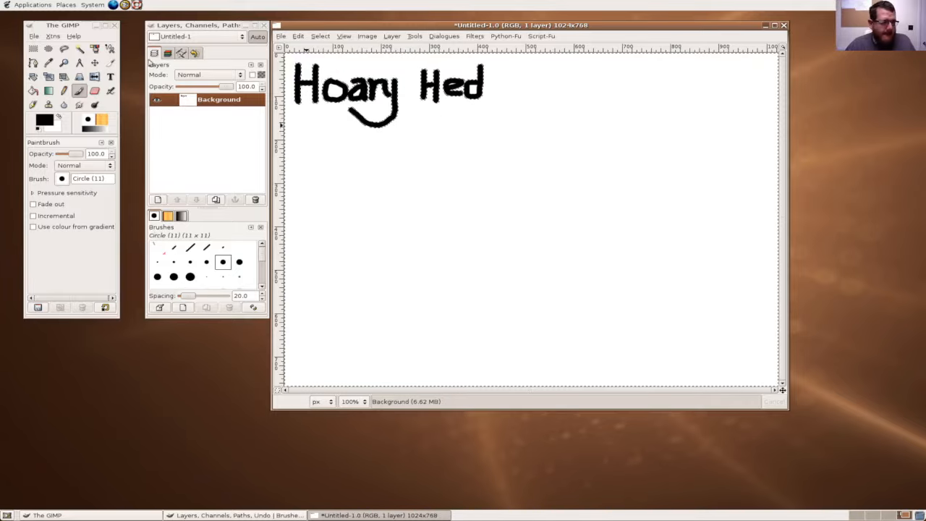
# Step: Try Rect Select, return to the Paintbrush, and undo a short stroke after 'Hed'
pyautogui.click(33, 48)
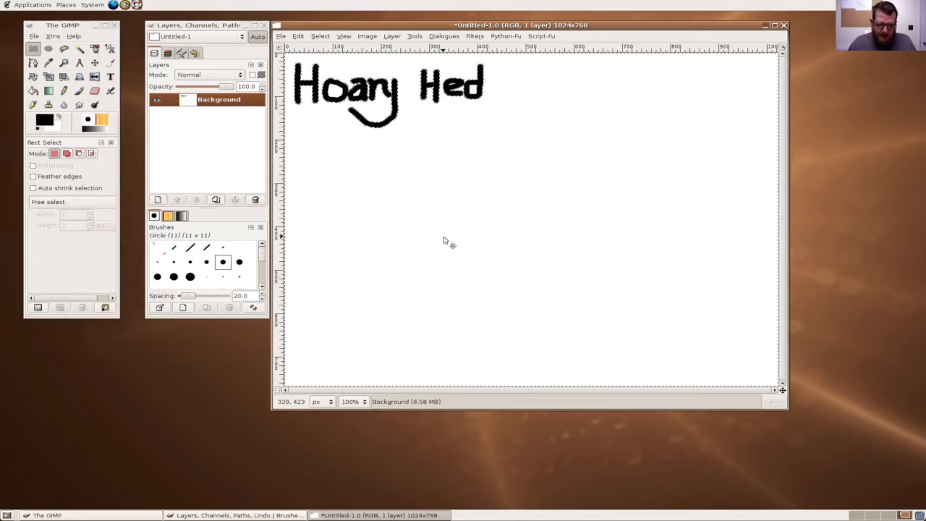
pyautogui.press('ctrl')
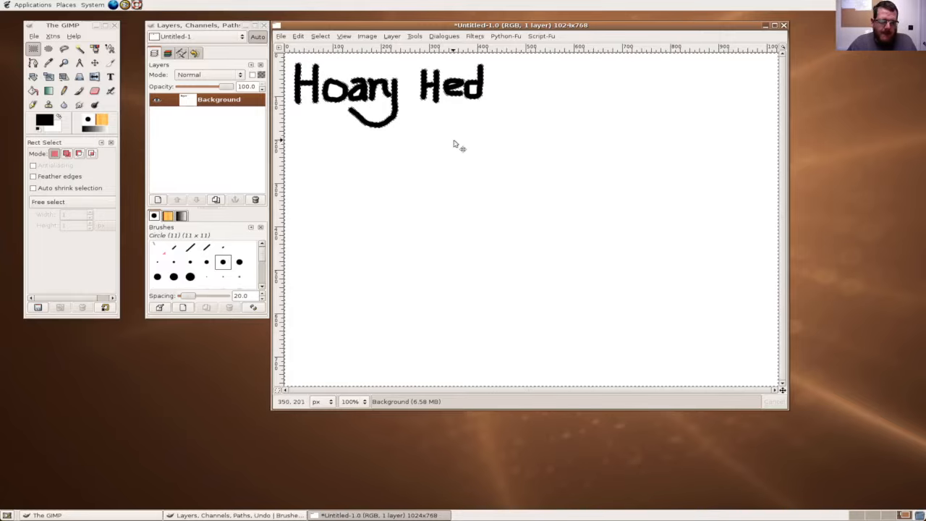
pyautogui.click(79, 91)
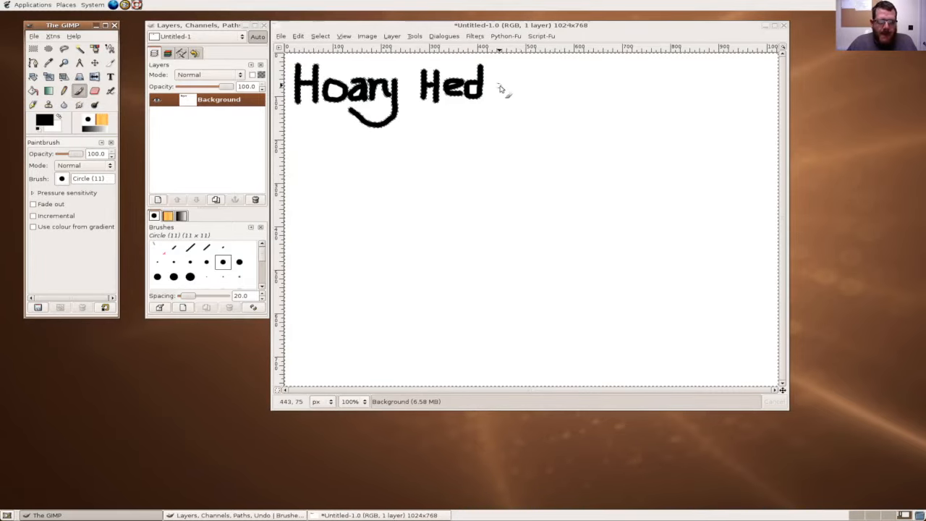
pyautogui.click(493, 86)
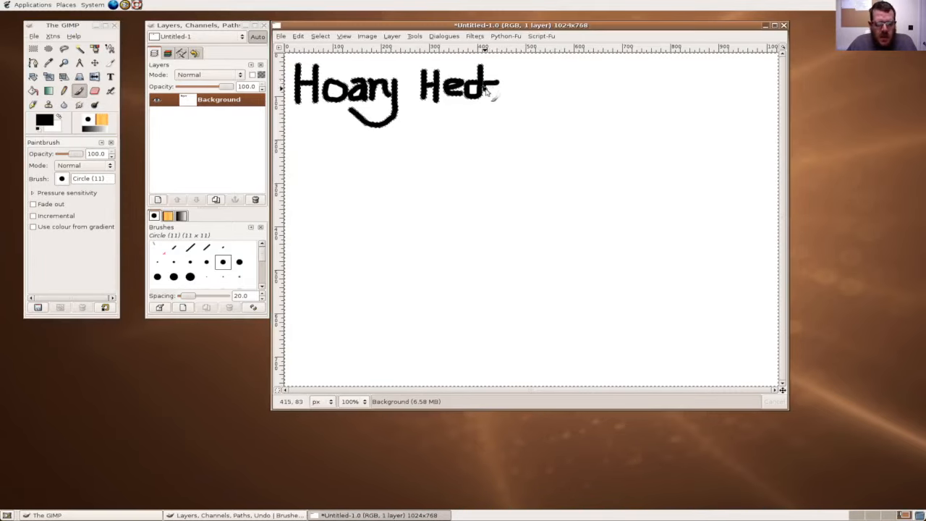
pyautogui.hotkey('ctrl', 'z')
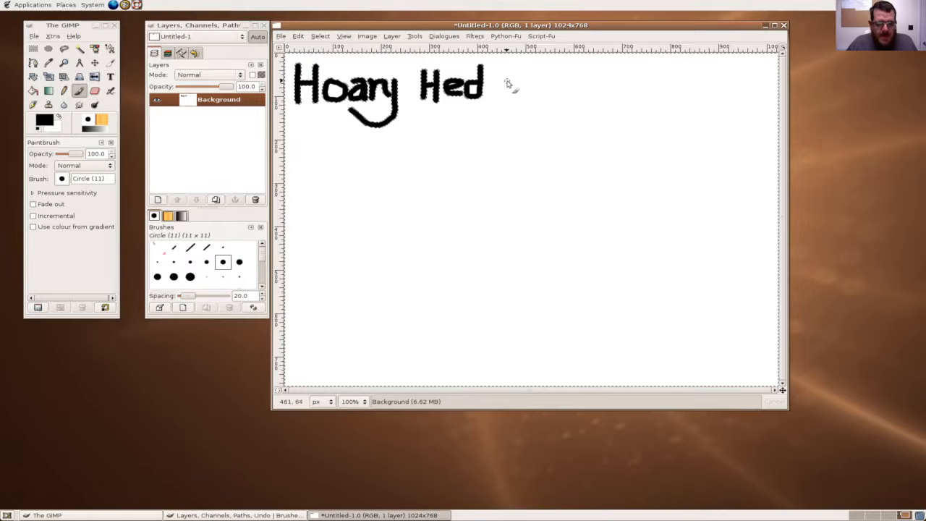
# Step: Paint the g, e and h of 'Hedgehog' and a first underline attempt
pyautogui.moveTo(490, 86)
pyautogui.mouseDown()
pyautogui.moveTo(499, 103)
pyautogui.moveTo(514, 89)
pyautogui.moveTo(506, 109)
pyautogui.moveTo(524, 88)
pyautogui.mouseUp()
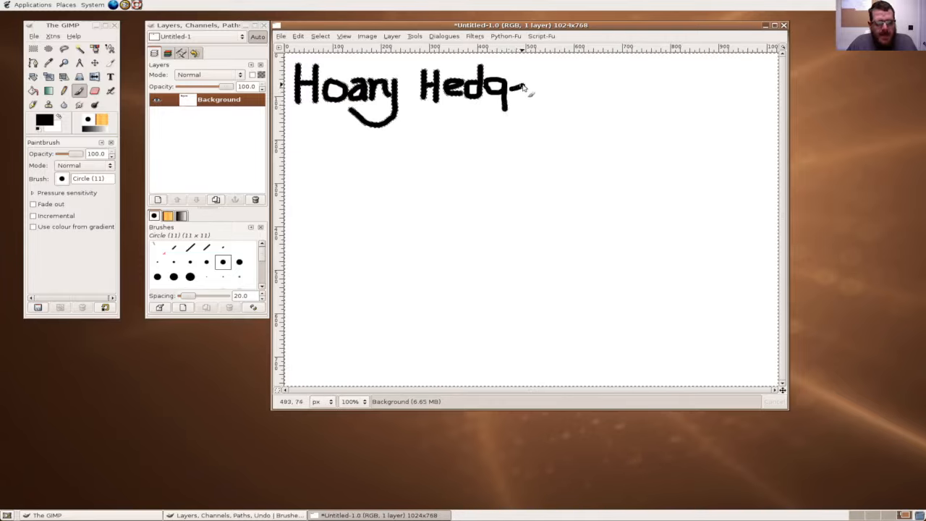
pyautogui.hotkey('ctrl', 'z')
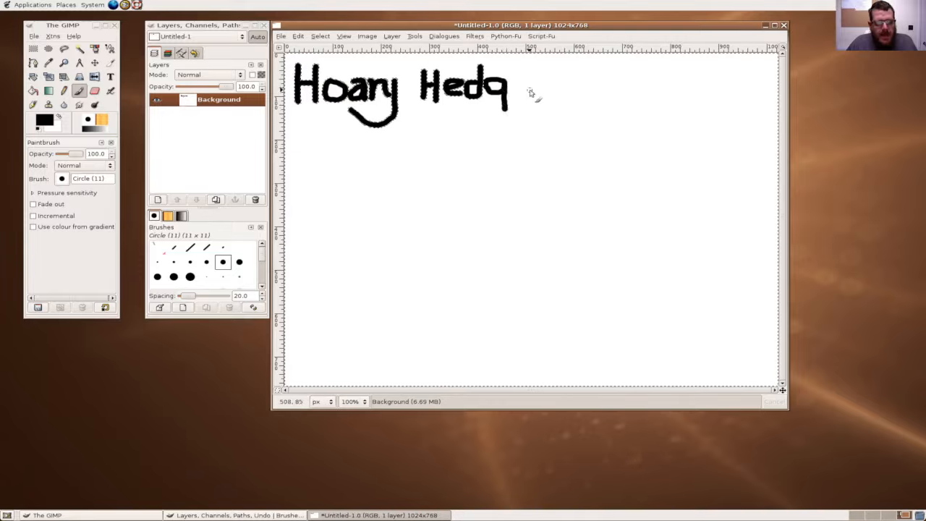
pyautogui.moveTo(514, 91)
pyautogui.mouseDown()
pyautogui.moveTo(523, 88)
pyautogui.moveTo(513, 88)
pyautogui.moveTo(529, 103)
pyautogui.mouseUp()
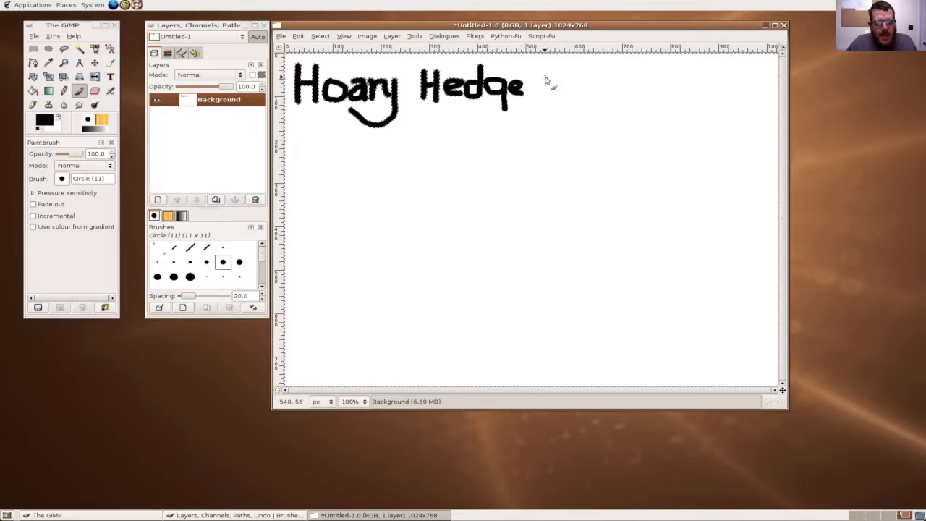
pyautogui.moveTo(525, 69)
pyautogui.mouseDown()
pyautogui.moveTo(529, 92)
pyautogui.moveTo(536, 79)
pyautogui.moveTo(544, 94)
pyautogui.moveTo(554, 82)
pyautogui.moveTo(549, 91)
pyautogui.moveTo(564, 91)
pyautogui.moveTo(566, 79)
pyautogui.moveTo(558, 82)
pyautogui.moveTo(574, 96)
pyautogui.moveTo(589, 85)
pyautogui.moveTo(584, 125)
pyautogui.moveTo(508, 125)
pyautogui.moveTo(508, 111)
pyautogui.mouseUp()
pyautogui.moveTo(506, 122)
pyautogui.mouseDown()
pyautogui.moveTo(477, 123)
pyautogui.moveTo(472, 113)
pyautogui.mouseUp()
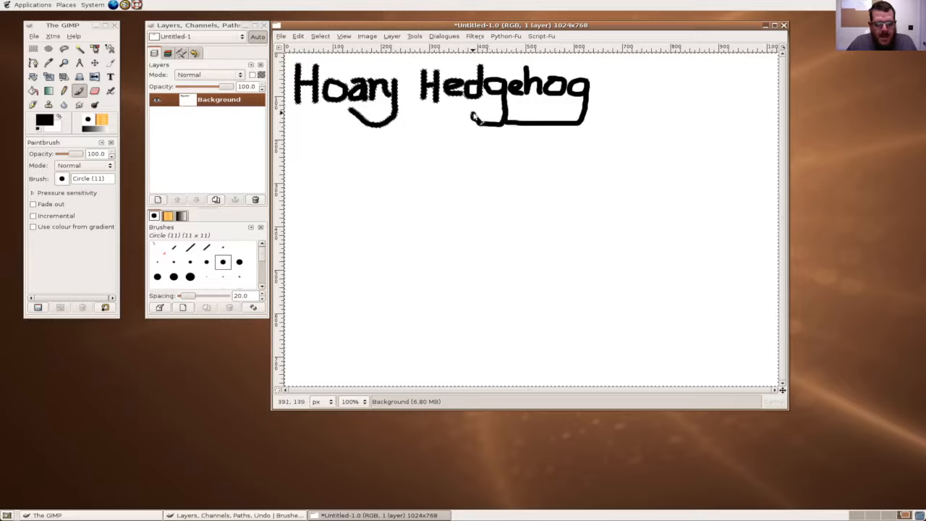
pyautogui.hotkey('ctrl', 'z')
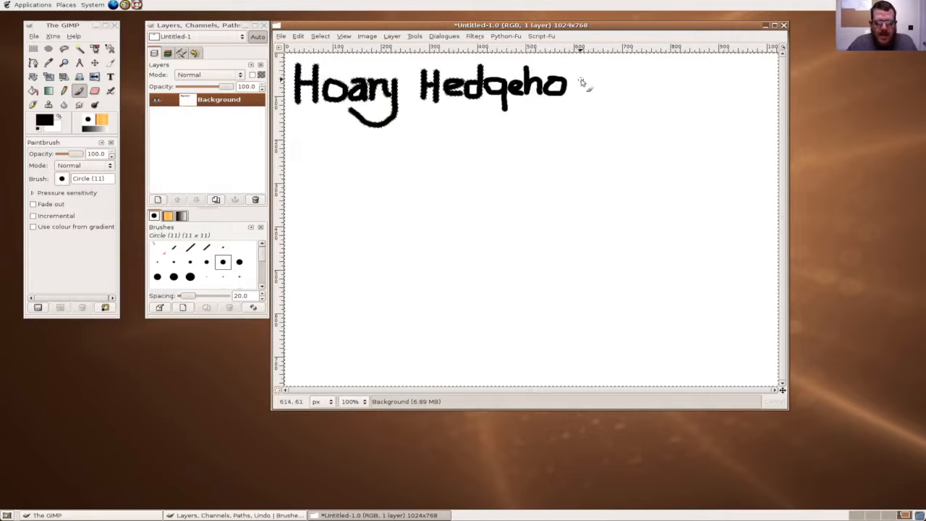
# Step: Redraw the final g with its curving underline after several retries, then paint a 0 below
pyautogui.moveTo(582, 81)
pyautogui.mouseDown()
pyautogui.moveTo(567, 93)
pyautogui.moveTo(578, 95)
pyautogui.moveTo(583, 74)
pyautogui.moveTo(580, 108)
pyautogui.moveTo(553, 123)
pyautogui.moveTo(504, 108)
pyautogui.moveTo(507, 118)
pyautogui.moveTo(492, 123)
pyautogui.moveTo(413, 118)
pyautogui.moveTo(473, 124)
pyautogui.mouseUp()
pyautogui.hotkey('ctrl', 'z')
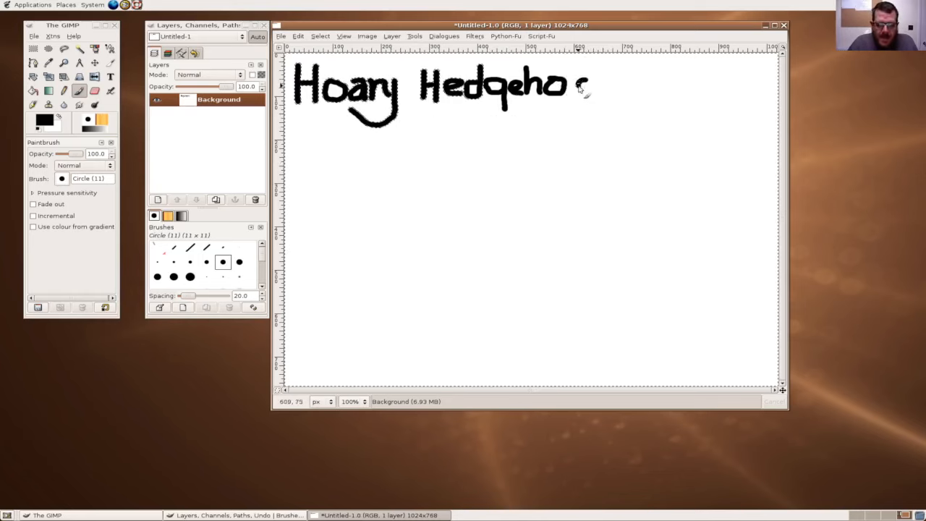
pyautogui.hotkey('ctrl', 'z')
pyautogui.moveTo(579, 87); pyautogui.dragTo(599, 99)
pyautogui.hotkey('ctrl', 'z')
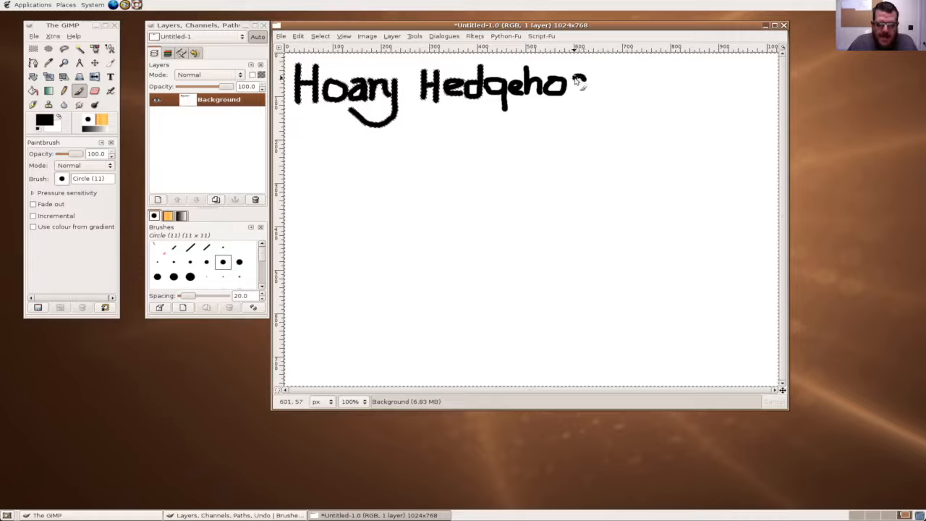
pyautogui.moveTo(573, 88); pyautogui.dragTo(581, 96)
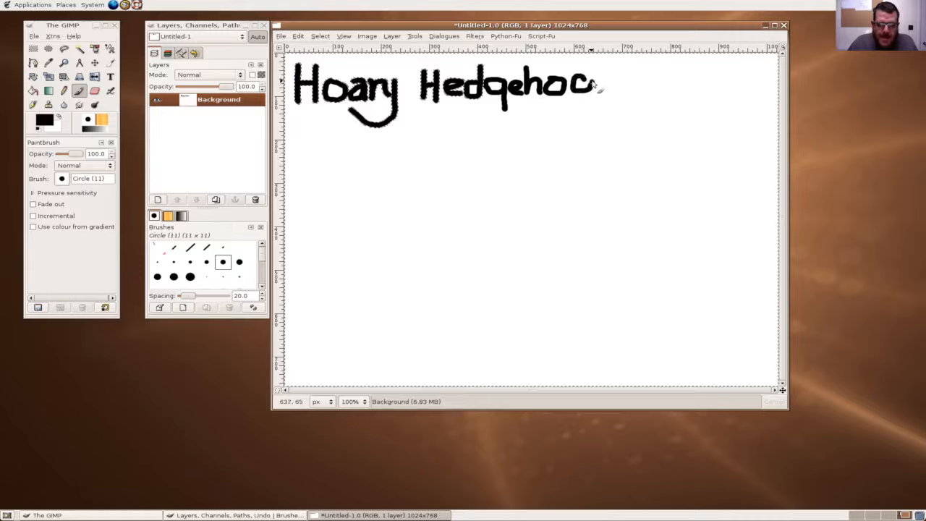
pyautogui.hotkey('ctrl', 'z')
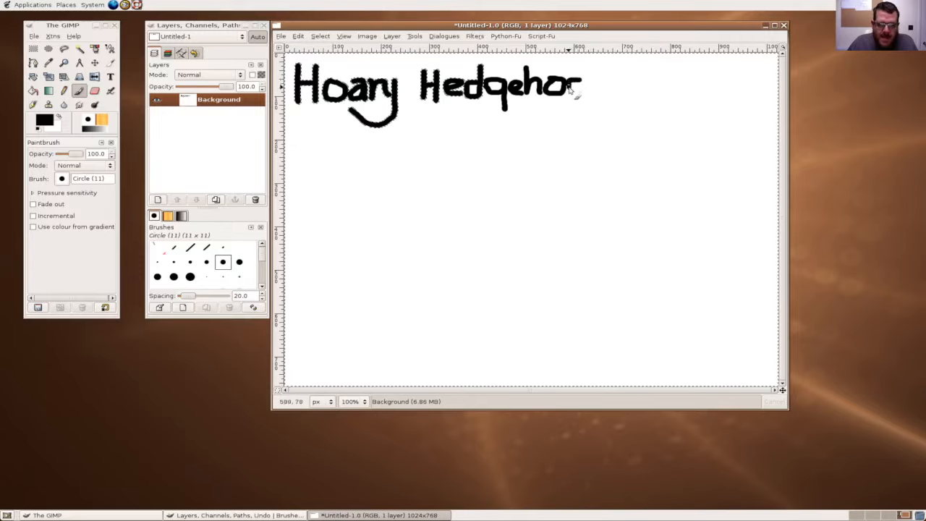
pyautogui.moveTo(569, 87)
pyautogui.mouseDown()
pyautogui.moveTo(580, 130)
pyautogui.moveTo(504, 128)
pyautogui.moveTo(505, 117)
pyautogui.mouseUp()
pyautogui.hotkey('ctrl', 'z')
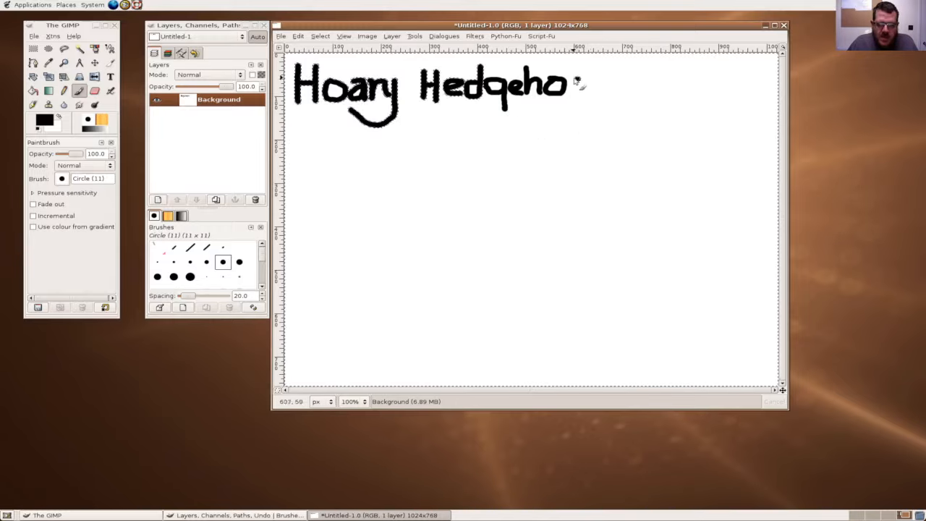
pyautogui.moveTo(587, 80)
pyautogui.mouseDown()
pyautogui.moveTo(573, 81)
pyautogui.moveTo(573, 92)
pyautogui.moveTo(591, 82)
pyautogui.moveTo(586, 116)
pyautogui.moveTo(427, 112)
pyautogui.mouseUp()
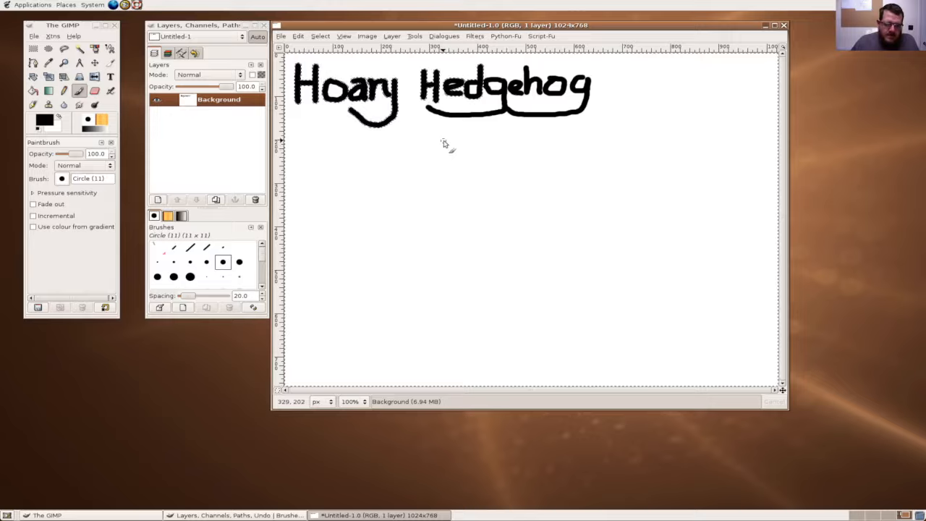
pyautogui.moveTo(444, 143)
pyautogui.mouseDown()
pyautogui.moveTo(433, 165)
pyautogui.moveTo(443, 175)
pyautogui.moveTo(456, 147)
pyautogui.mouseUp()
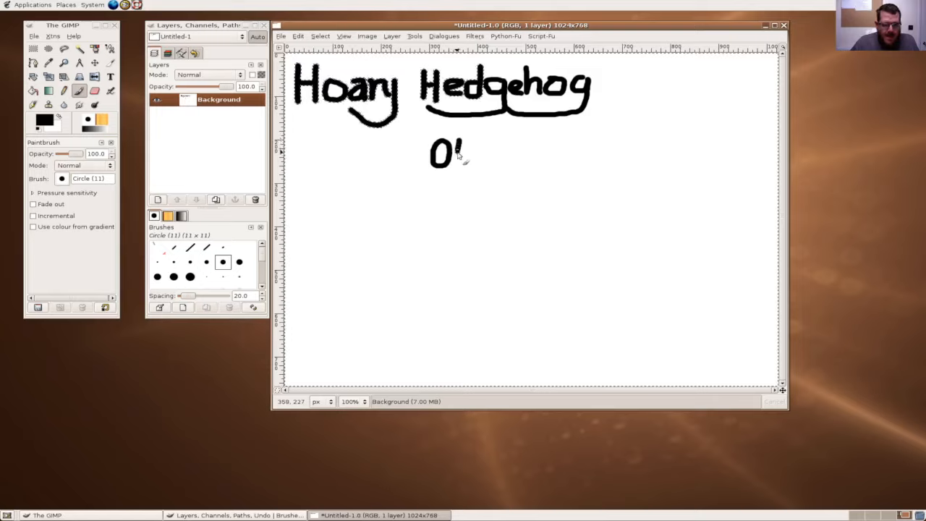
# Step: Paint the 5 beside the 0, redrawing it, and add the decimal point
pyautogui.moveTo(467, 155)
pyautogui.mouseDown()
pyautogui.moveTo(481, 166)
pyautogui.moveTo(475, 180)
pyautogui.moveTo(460, 181)
pyautogui.mouseUp()
pyautogui.hotkey('ctrl', 'z')
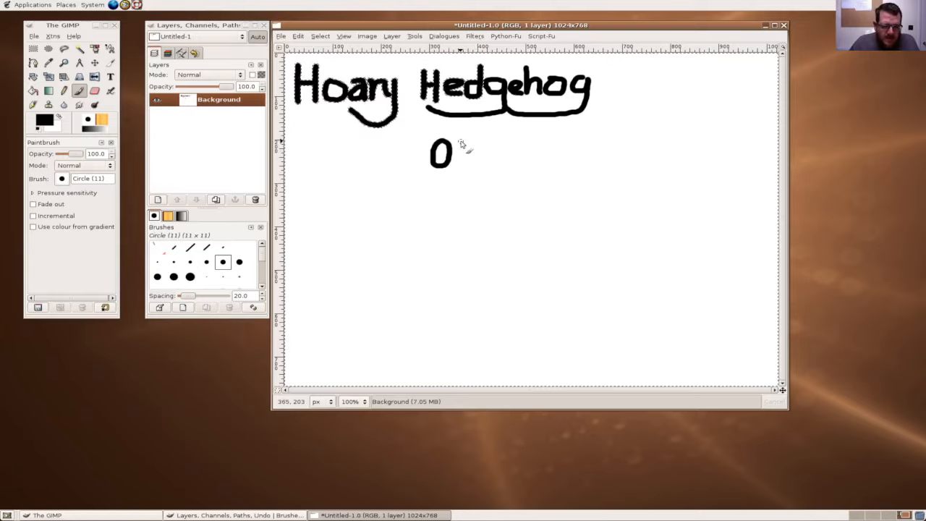
pyautogui.moveTo(463, 139)
pyautogui.mouseDown()
pyautogui.moveTo(458, 157)
pyautogui.moveTo(475, 153)
pyautogui.moveTo(482, 166)
pyautogui.moveTo(476, 178)
pyautogui.moveTo(461, 173)
pyautogui.mouseUp()
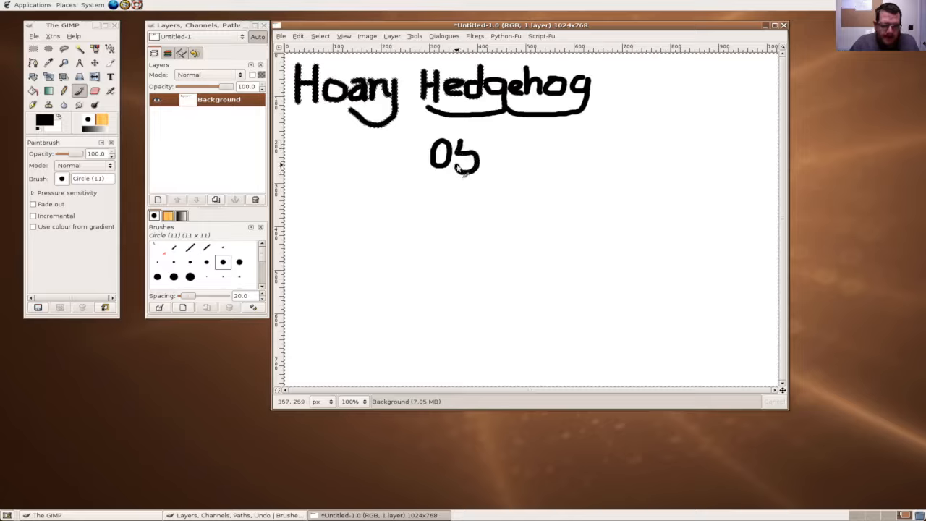
pyautogui.moveTo(451, 139); pyautogui.dragTo(473, 141)
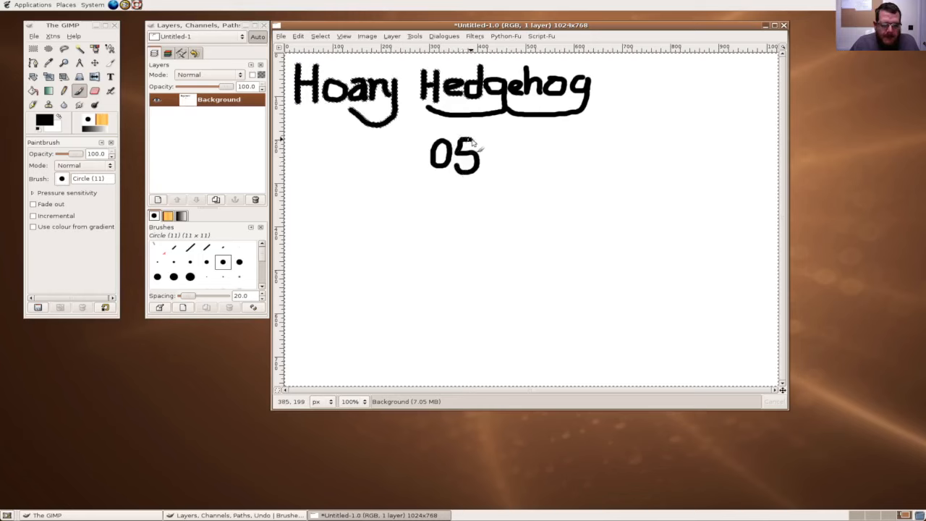
pyautogui.click(487, 154)
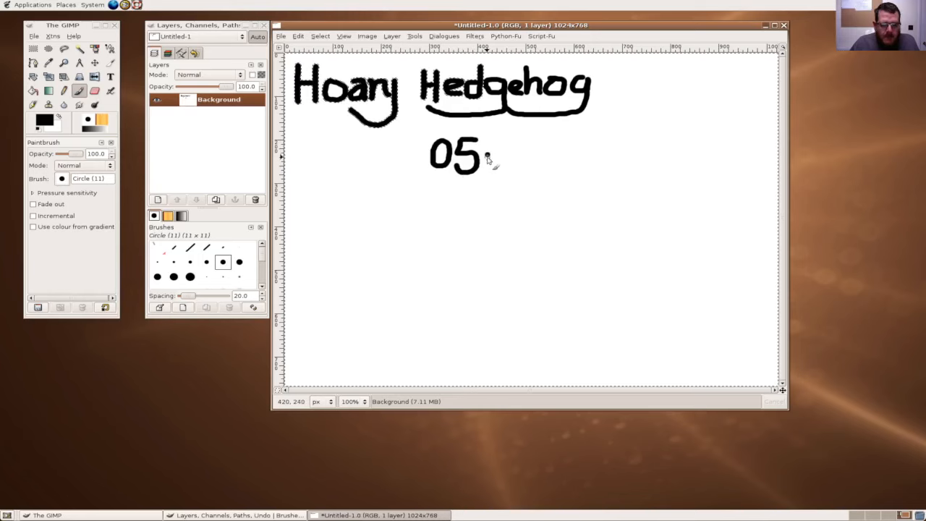
# Step: Paint the 0 and 4 after the point, redrawing the 4 to finish '05.04'
pyautogui.moveTo(509, 136)
pyautogui.mouseDown()
pyautogui.moveTo(504, 169)
pyautogui.moveTo(517, 168)
pyautogui.moveTo(510, 133)
pyautogui.moveTo(530, 146)
pyautogui.moveTo(512, 163)
pyautogui.moveTo(551, 157)
pyautogui.mouseUp()
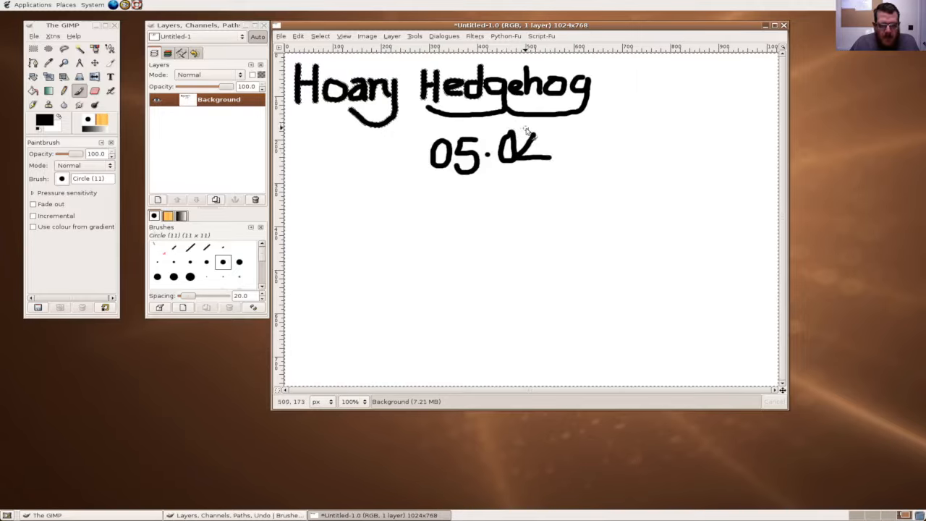
pyautogui.moveTo(532, 135); pyautogui.dragTo(534, 171)
pyautogui.hotkey('ctrl', 'z')
pyautogui.hotkey('ctrl', 'z')
pyautogui.hotkey('ctrl', 'z')
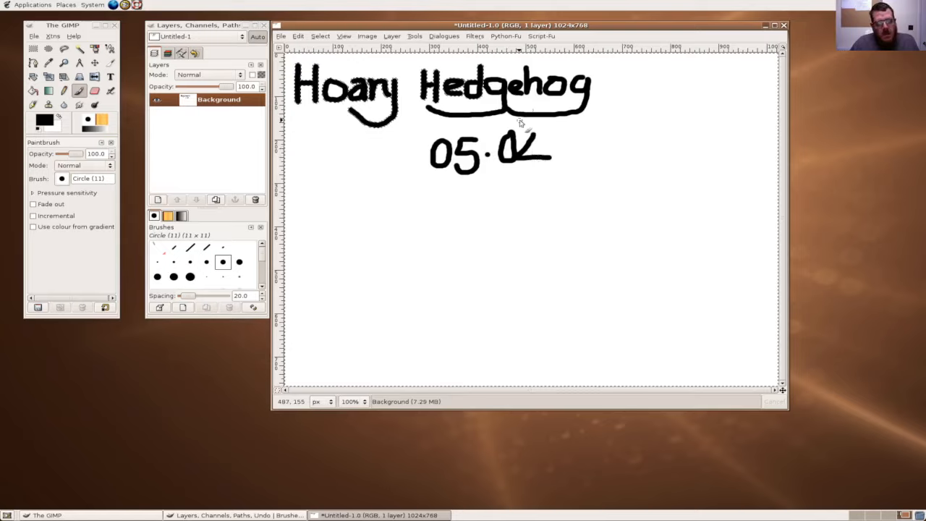
pyautogui.moveTo(535, 134)
pyautogui.mouseDown()
pyautogui.moveTo(525, 150)
pyautogui.moveTo(545, 152)
pyautogui.moveTo(538, 165)
pyautogui.mouseUp()
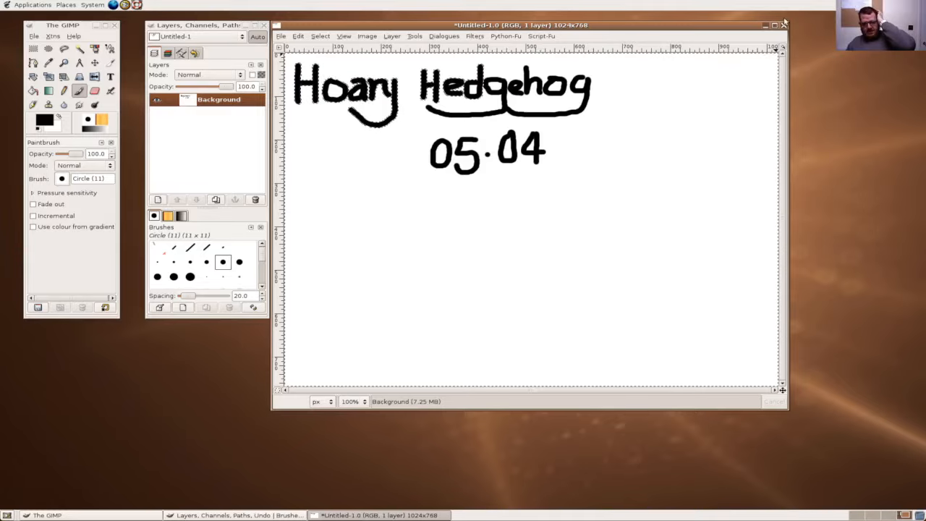
# Step: Close the hand-lettered Untitled-1 image in GIMP, discarding the drawing without saving
pyautogui.click(784, 26)
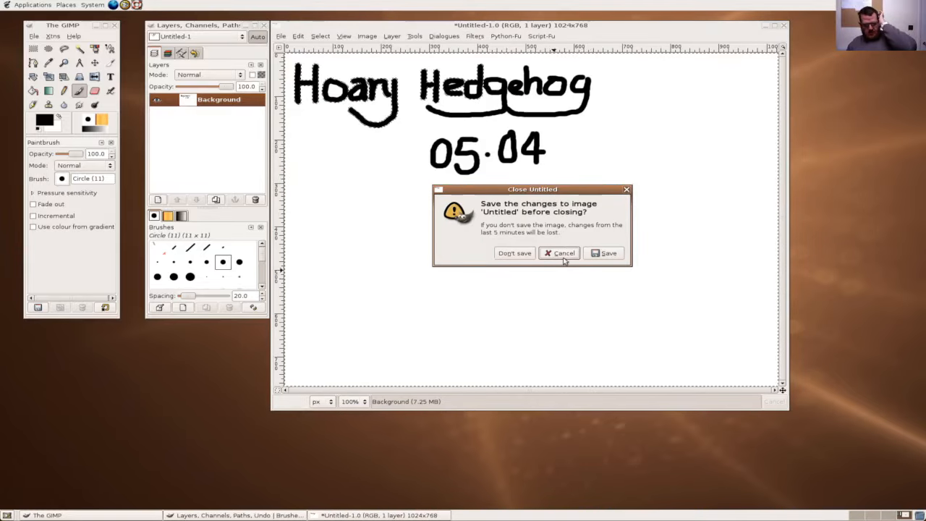
pyautogui.click(561, 255)
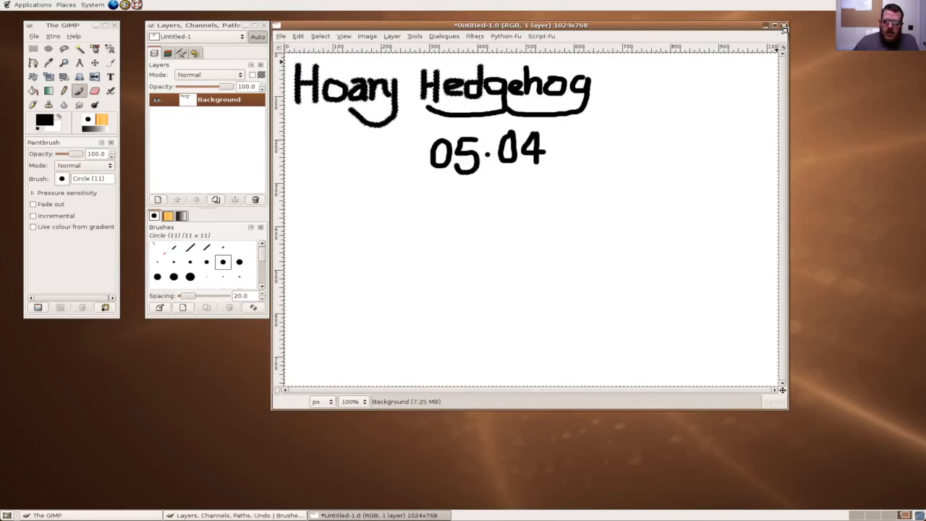
pyautogui.click(784, 27)
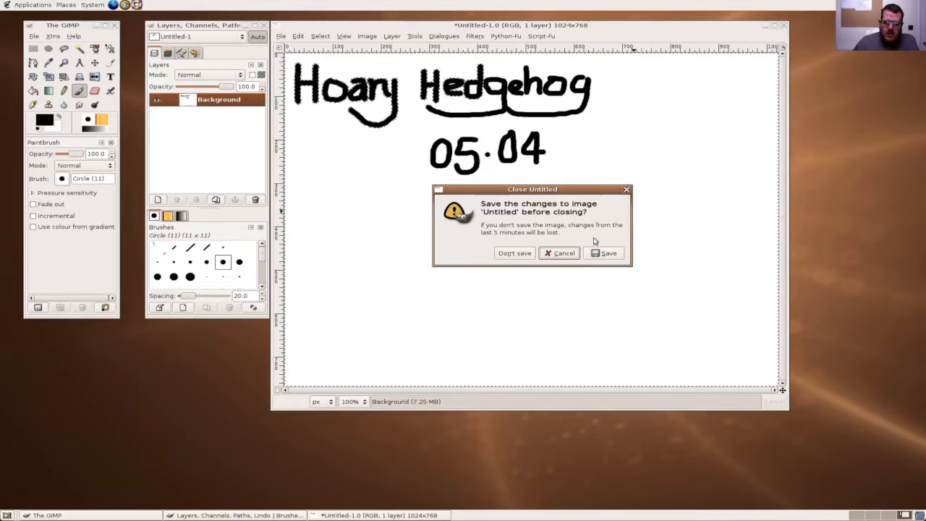
pyautogui.click(513, 252)
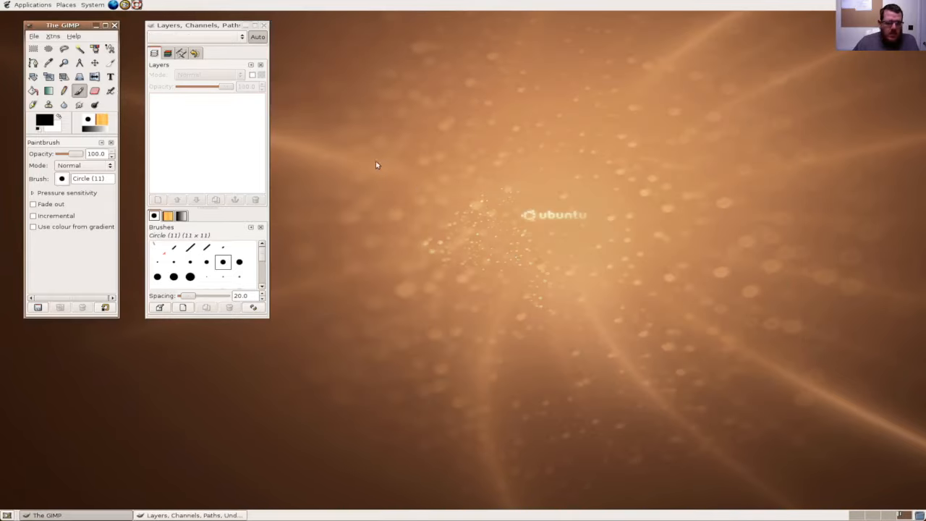
# Step: Quit GIMP and browse the Applications and System menus to reach Preferences
pyautogui.click(115, 26)
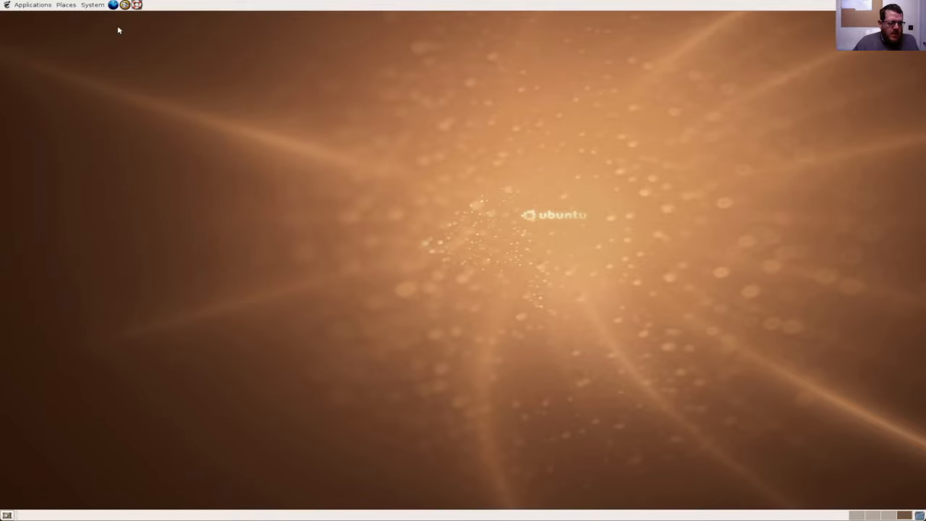
pyautogui.click(46, 8)
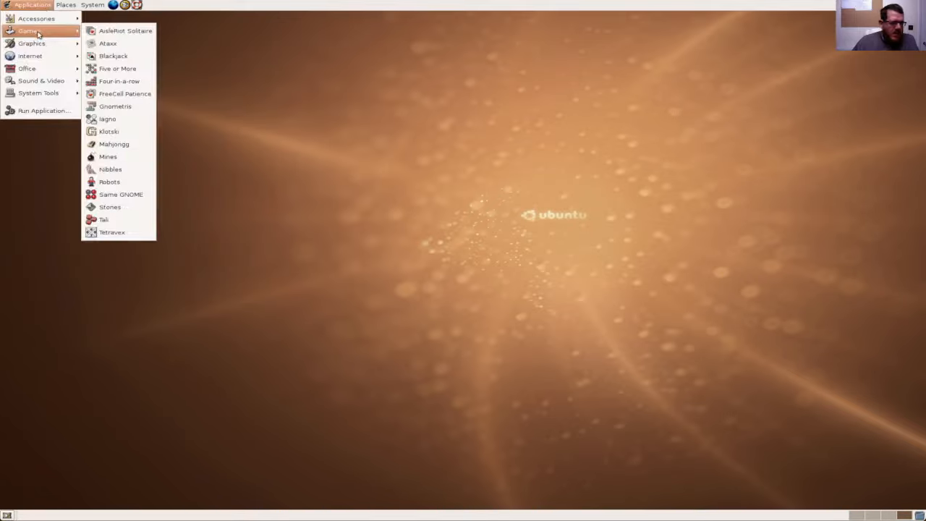
pyautogui.moveTo(47, 84)
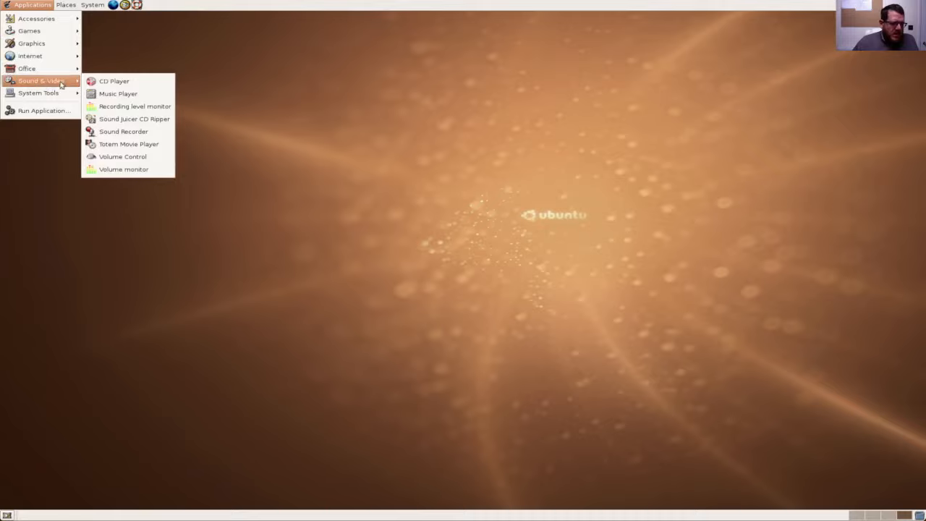
pyautogui.moveTo(66, 47)
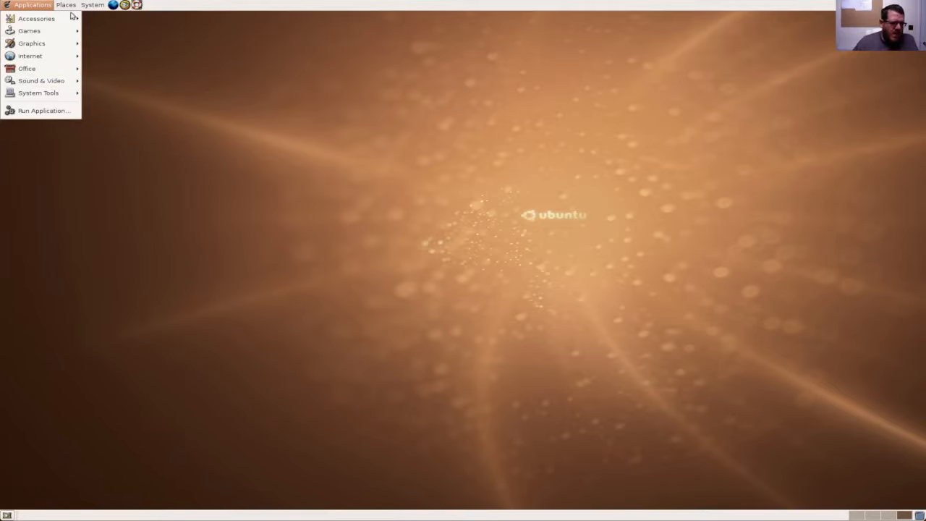
pyautogui.moveTo(71, 18)
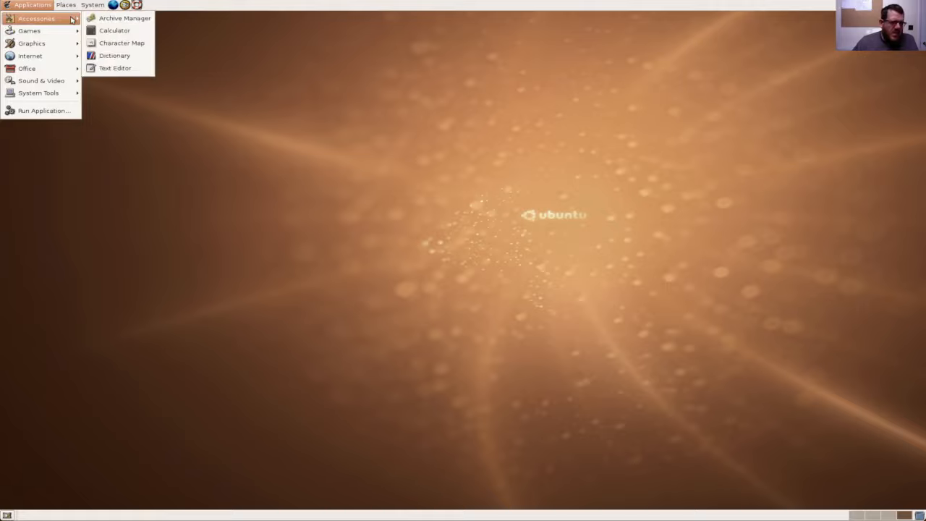
pyautogui.moveTo(93, 5)
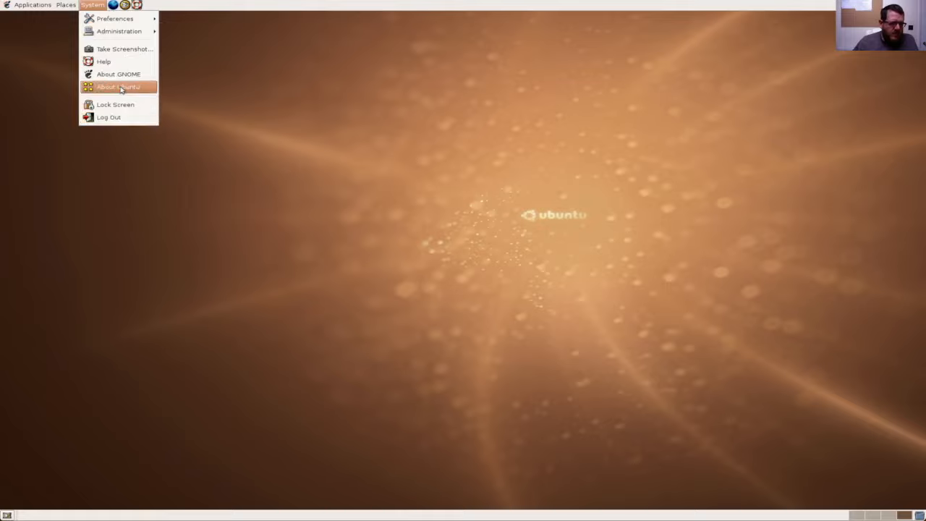
pyautogui.moveTo(107, 25)
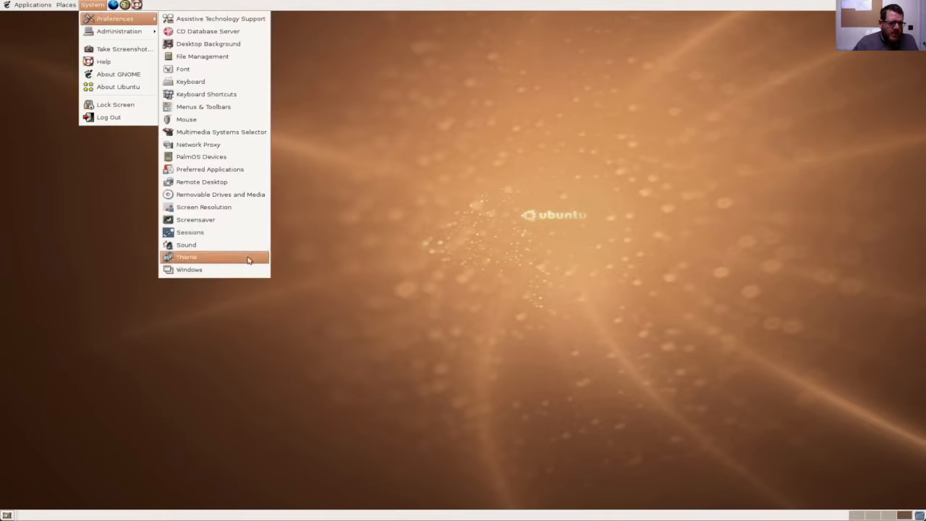
# Step: Open Screen Resolution preferences at 1920x1200, 60 Hz, closing the stray Firefox window and menus
pyautogui.click(239, 207)
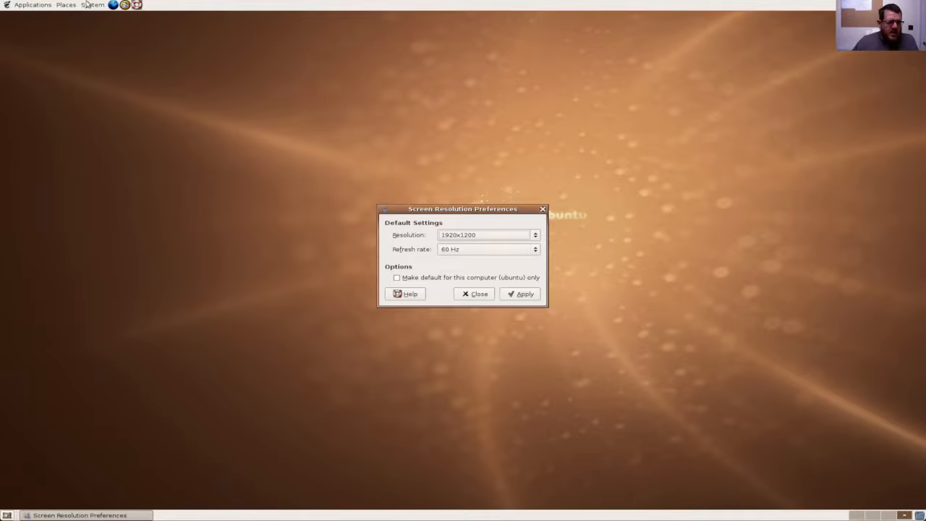
pyautogui.click(113, 5)
pyautogui.click(92, 5)
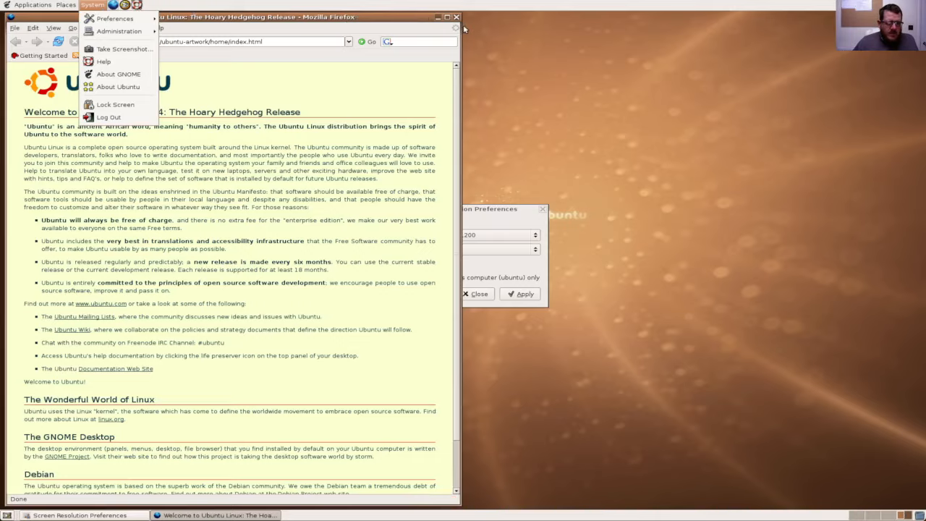
pyautogui.click(372, 129)
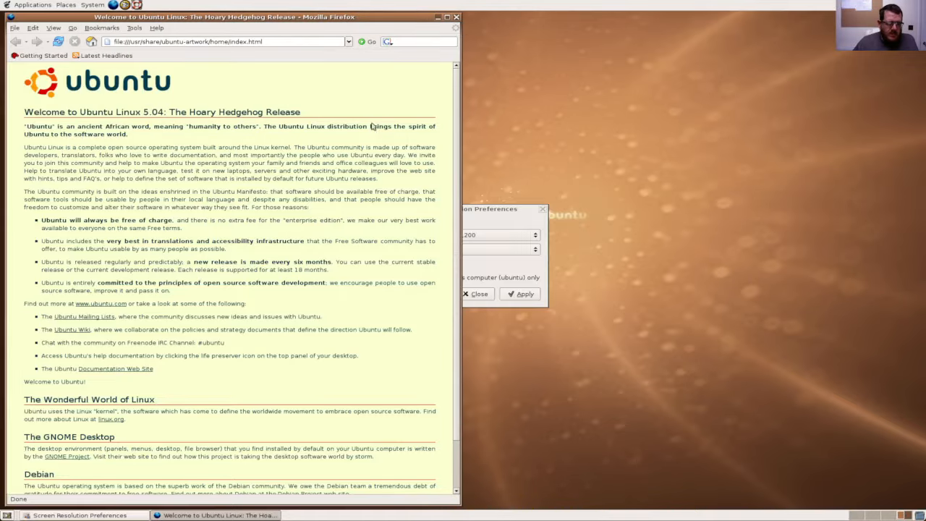
pyautogui.click(455, 17)
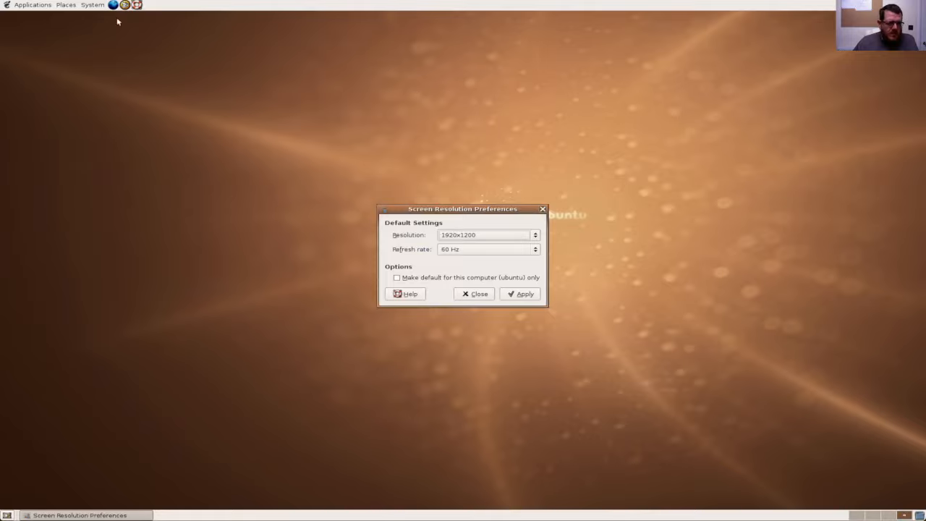
pyautogui.click(64, 6)
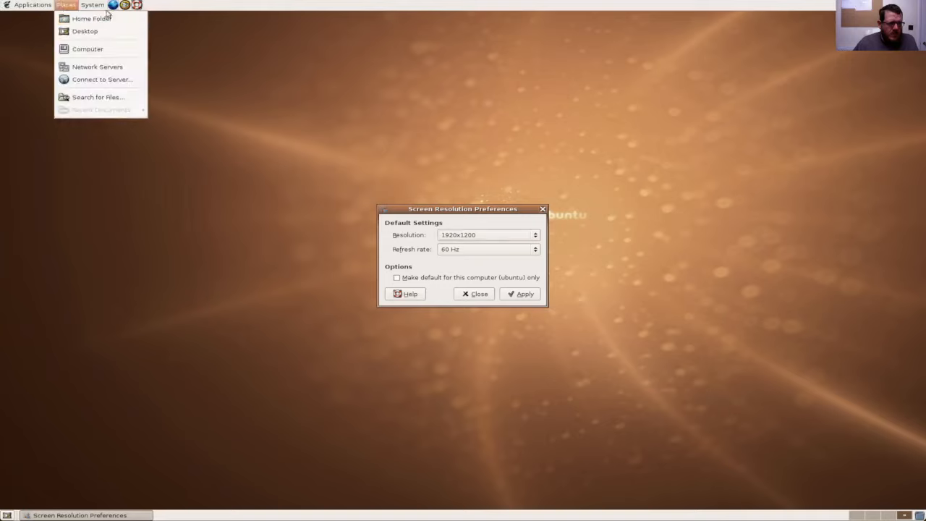
pyautogui.moveTo(102, 7)
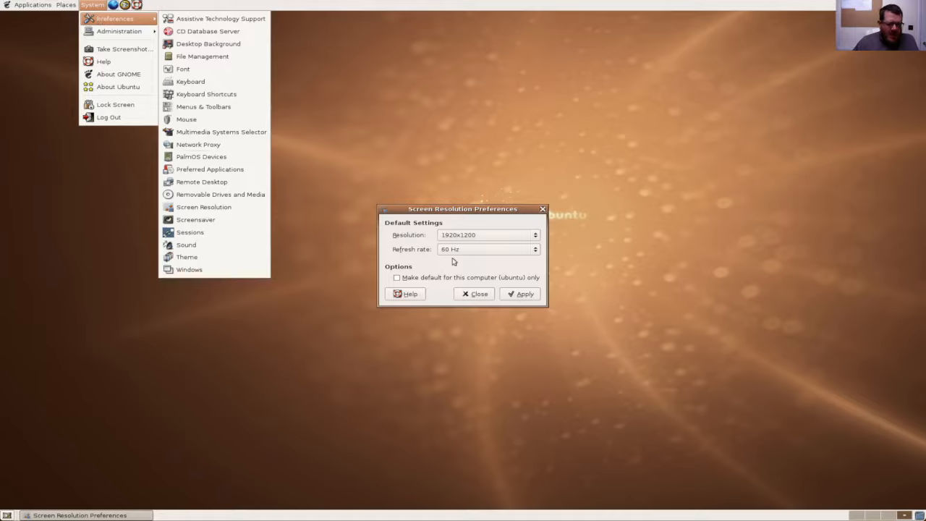
pyautogui.click(477, 224)
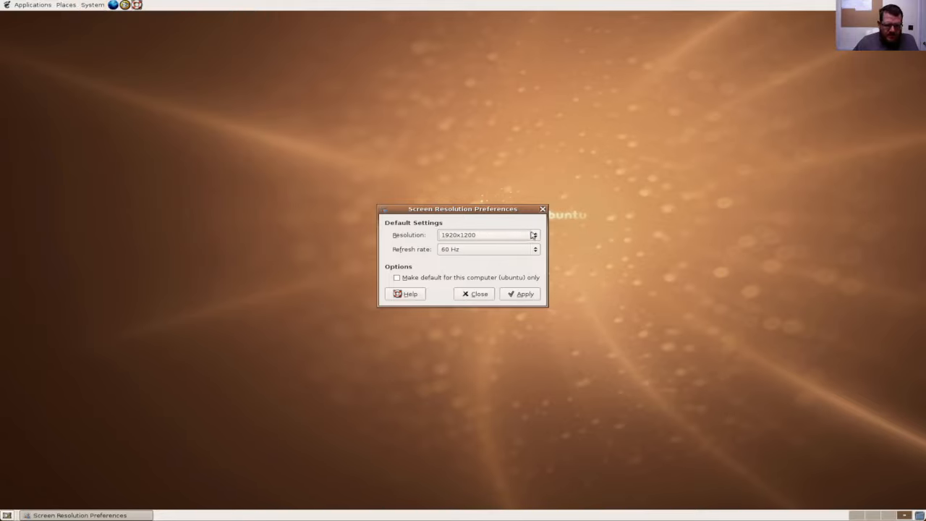
pyautogui.click(535, 236)
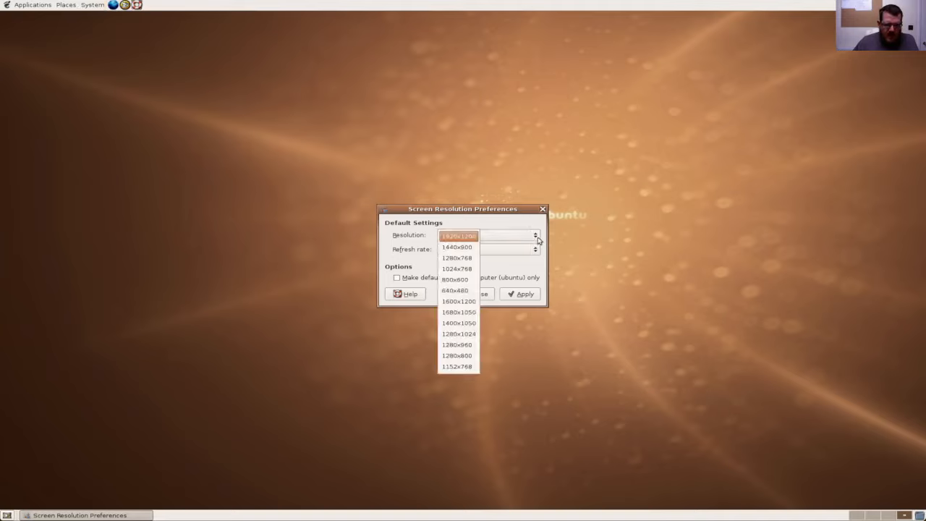
pyautogui.click(470, 269)
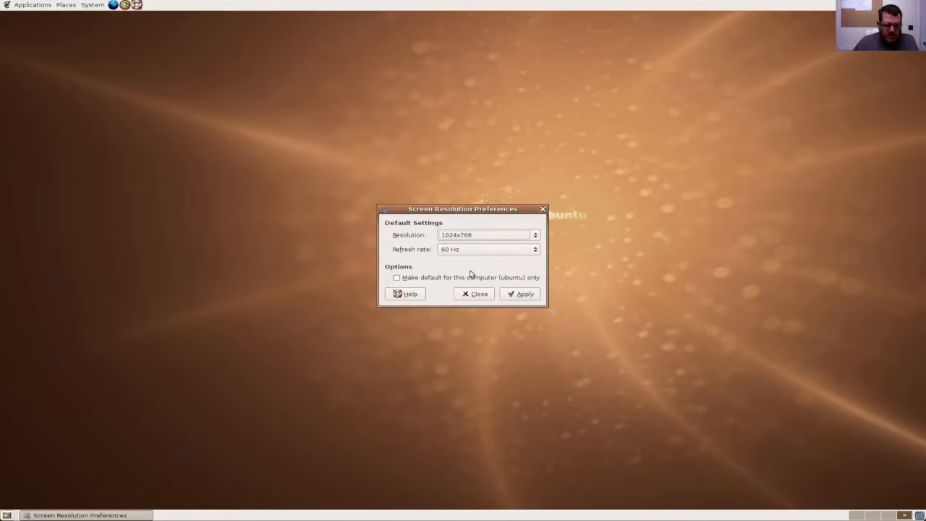
pyautogui.click(532, 295)
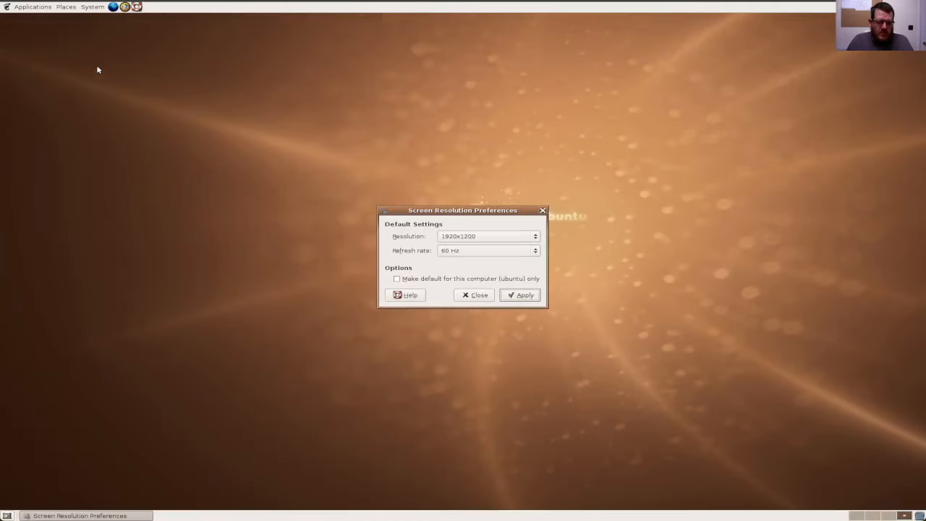
# Step: Close Screen Resolution Preferences and dismiss the VMware Tools notice with OK
pyautogui.click(152, 48)
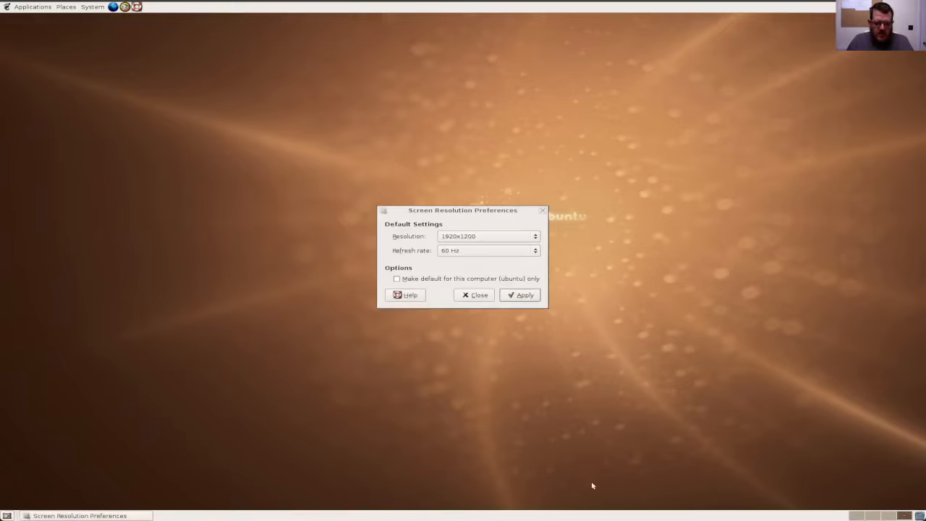
pyautogui.click(474, 296)
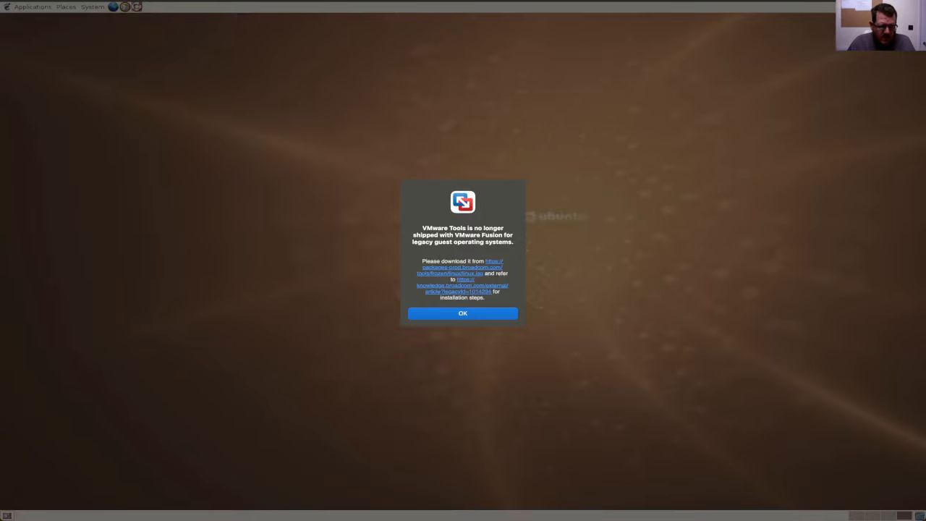
pyautogui.press('Return')
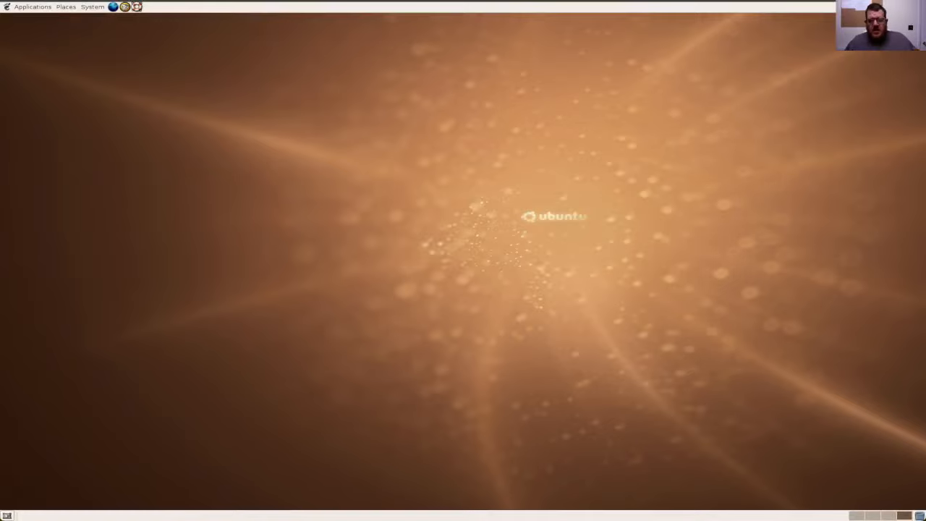